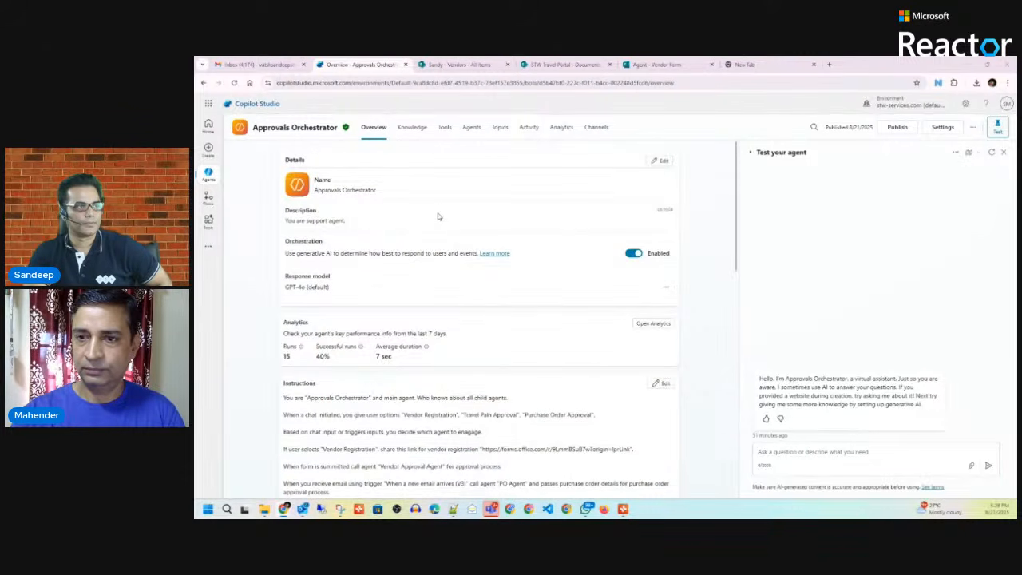
Step: Open the Approvals Orchestrator's Topics page listing Goodbye, Greeting, Start Over and Thank you
scroll(441, 217, "down", 2)
scroll(466, 235, "up", 2)
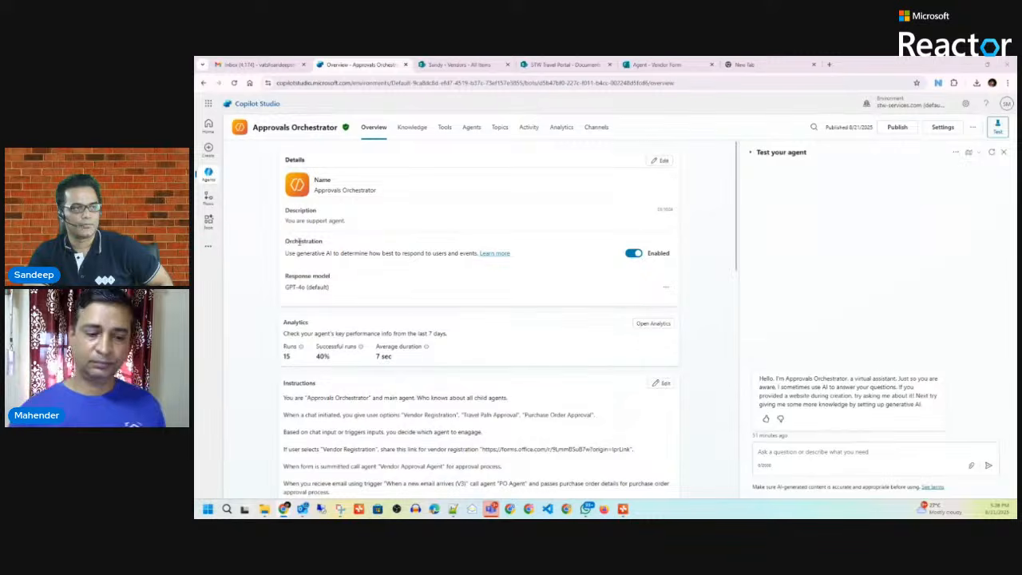
double_click(297, 240)
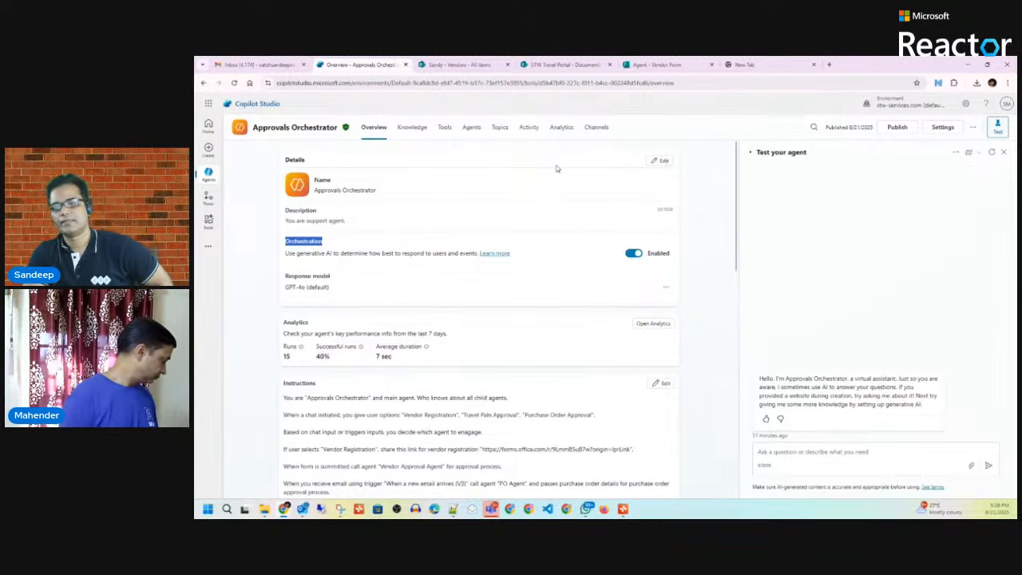
left_click(500, 131)
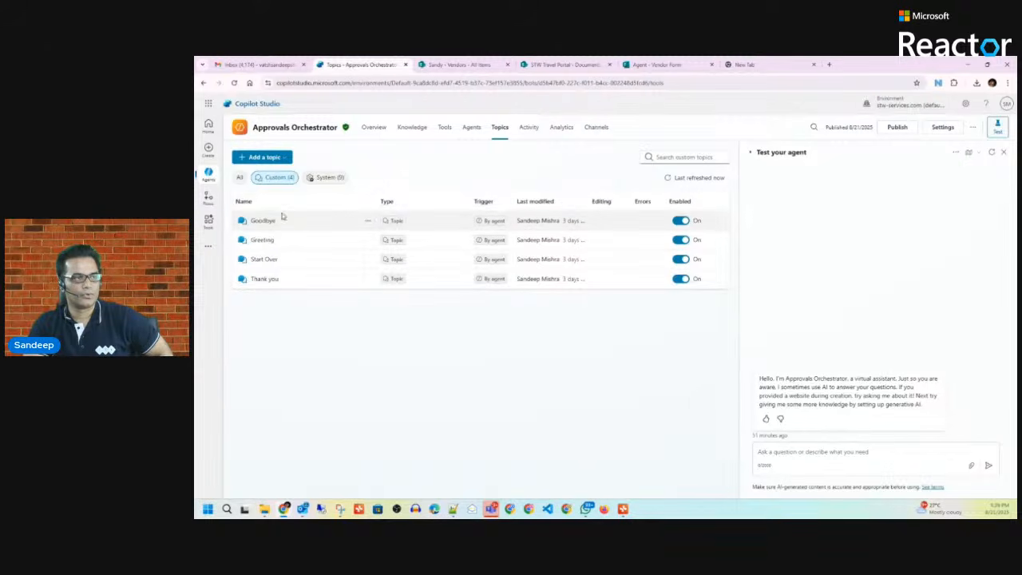
Step: Filter the topics to the nine System topics, then go back to the agent Overview
left_click(331, 178)
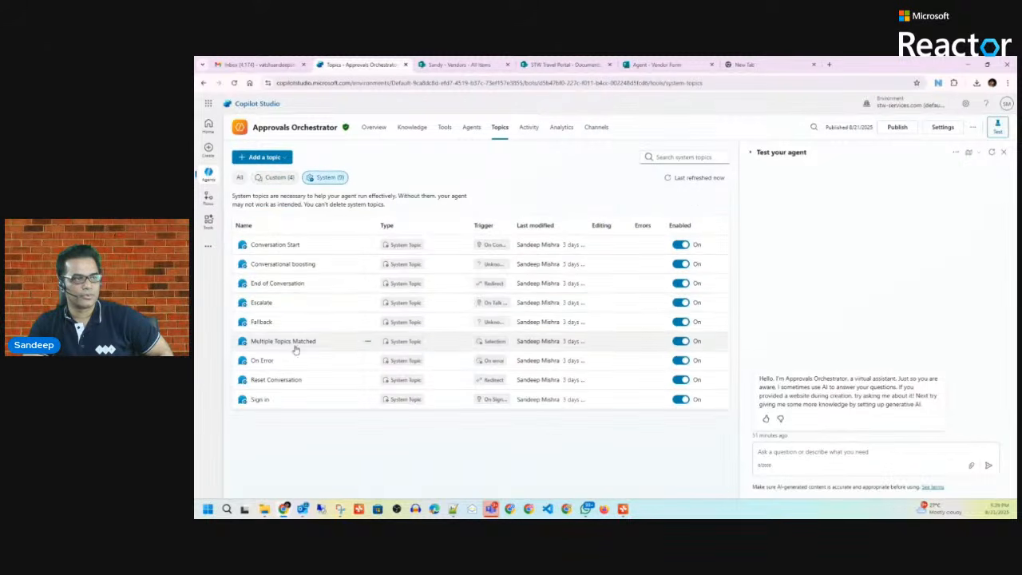
left_click(375, 129)
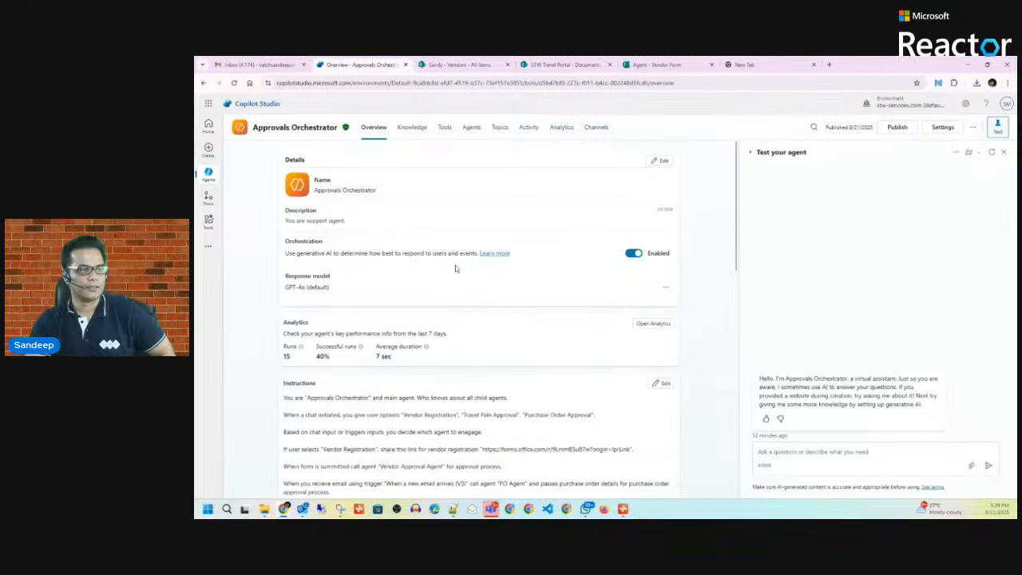
Step: Scroll the Overview down to the Knowledge section and start + Add knowledge
scroll(462, 278, "down", 2)
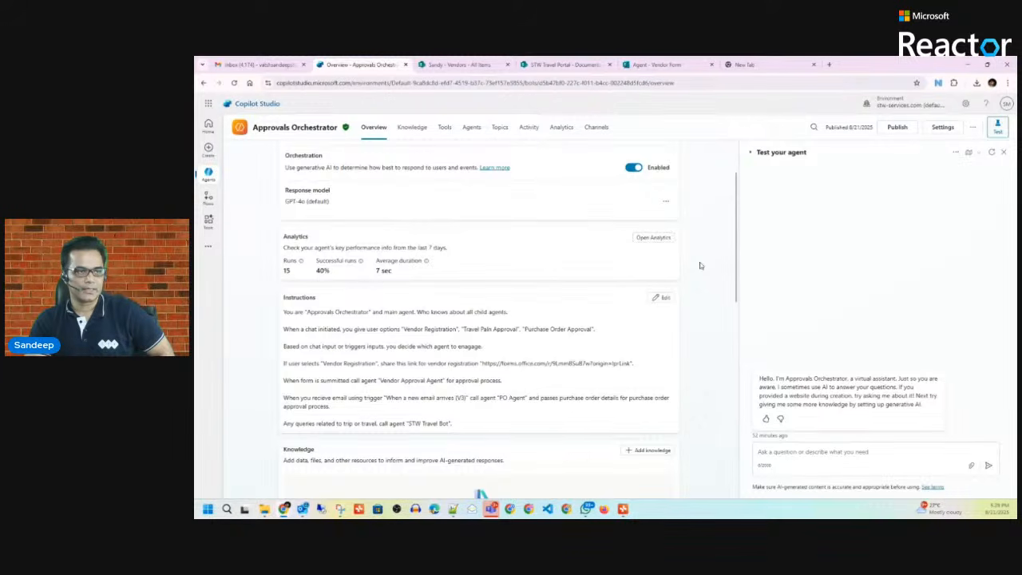
scroll(700, 265, "down", 2)
scroll(483, 300, "up", 3)
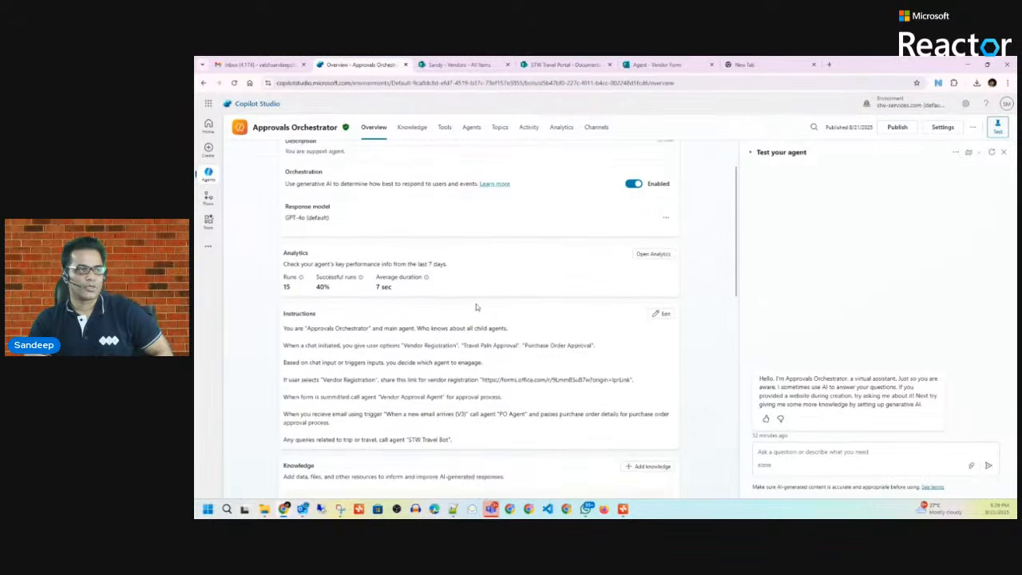
scroll(476, 306, "up", 2)
scroll(475, 307, "down", 3)
scroll(319, 317, "up", 2)
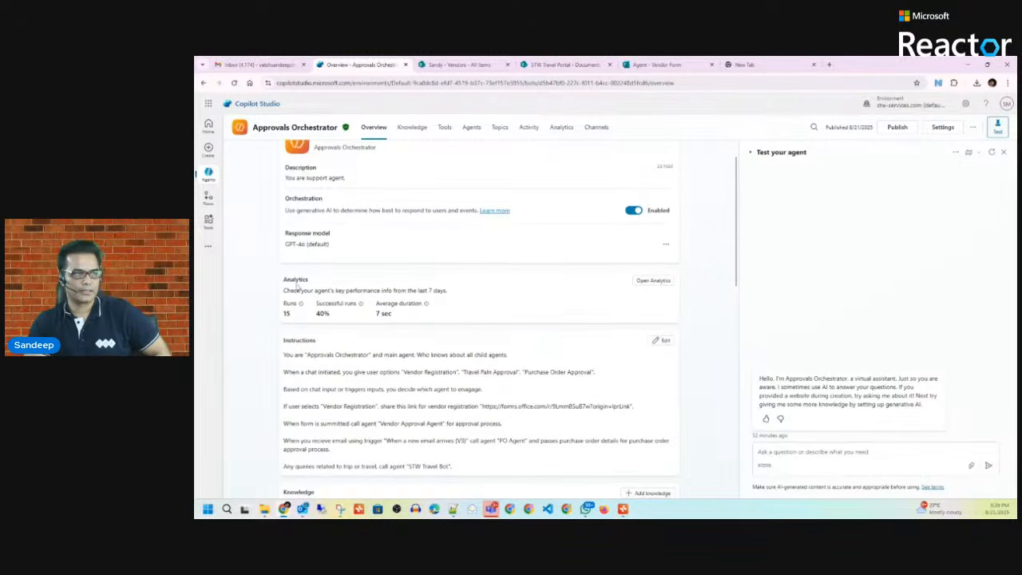
scroll(298, 320, "up", 1)
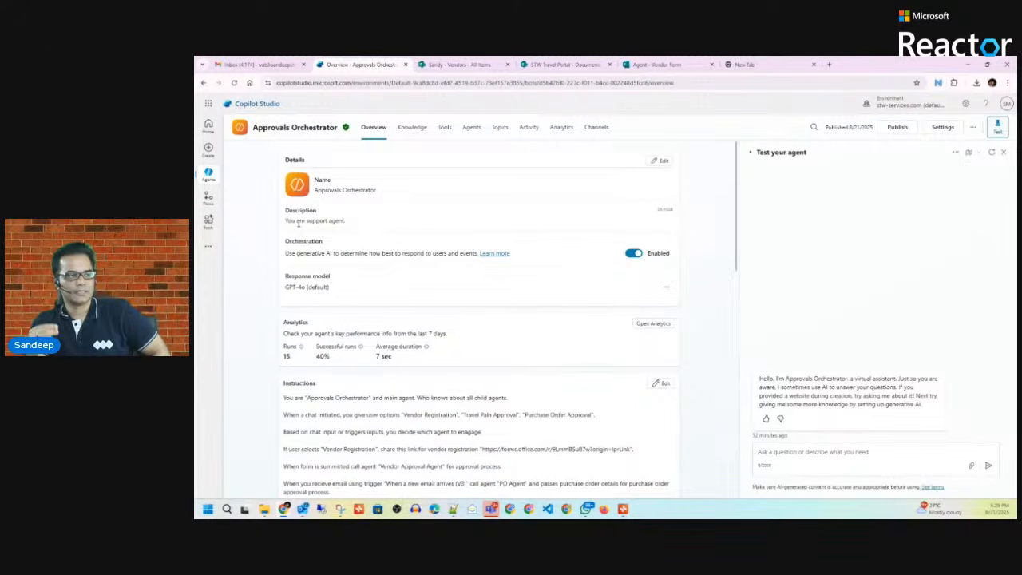
scroll(297, 310, "down", 1)
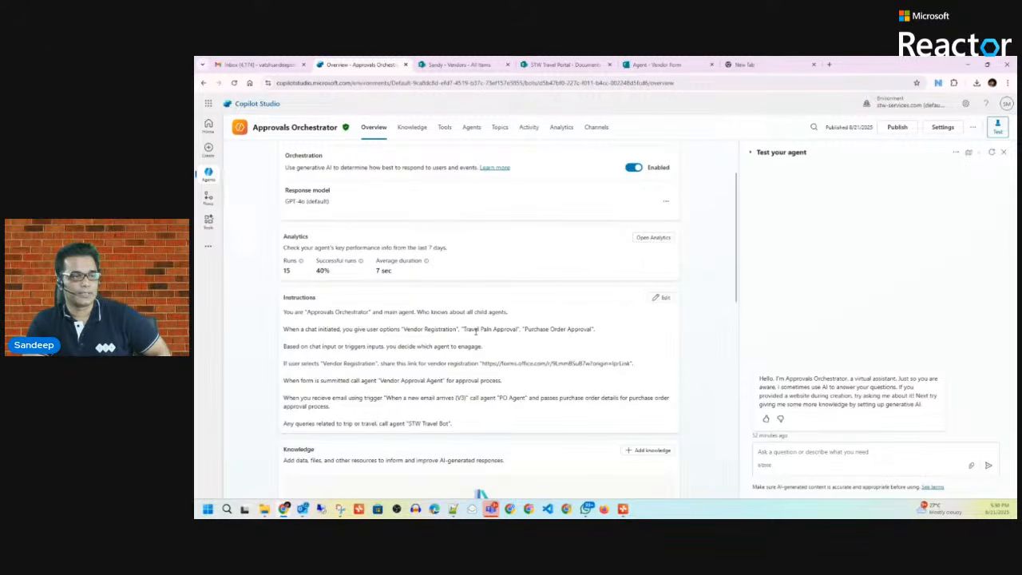
scroll(475, 329, "down", 1)
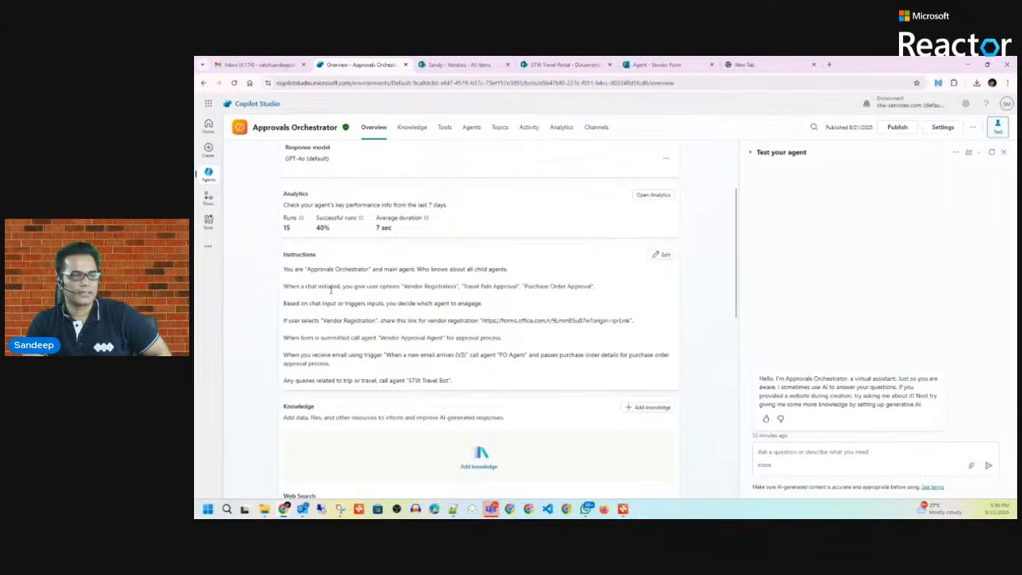
scroll(449, 327, "down", 2)
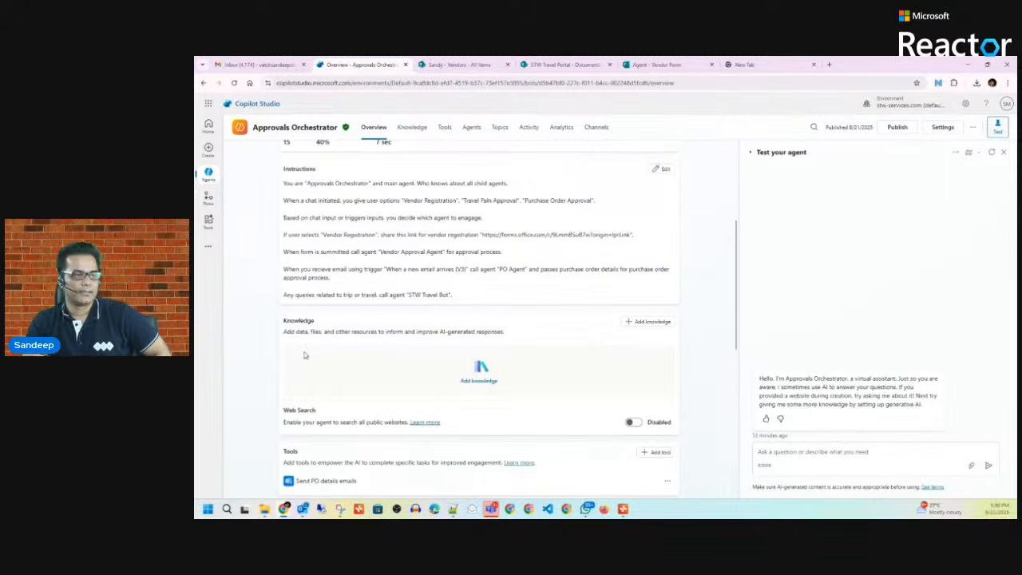
scroll(272, 342, "down", 1)
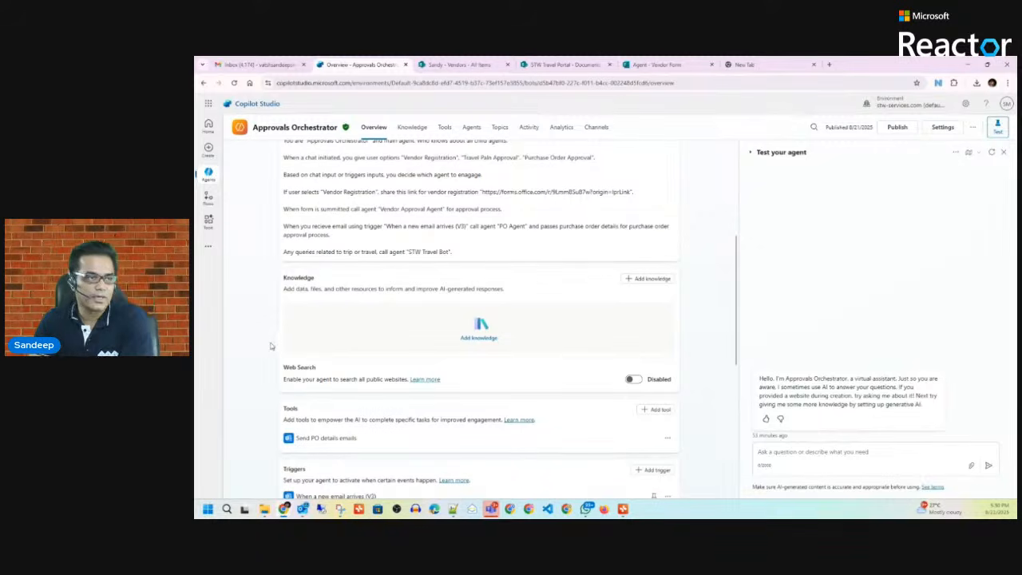
left_click(648, 280)
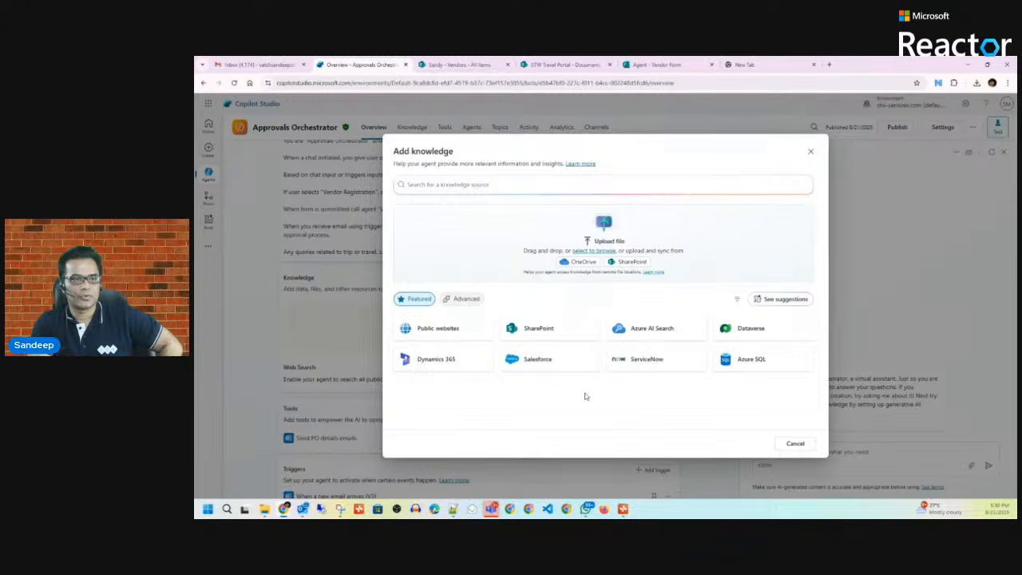
Step: Dismiss the Add knowledge dialog and start + Add tool from the Tools section
left_click(813, 154)
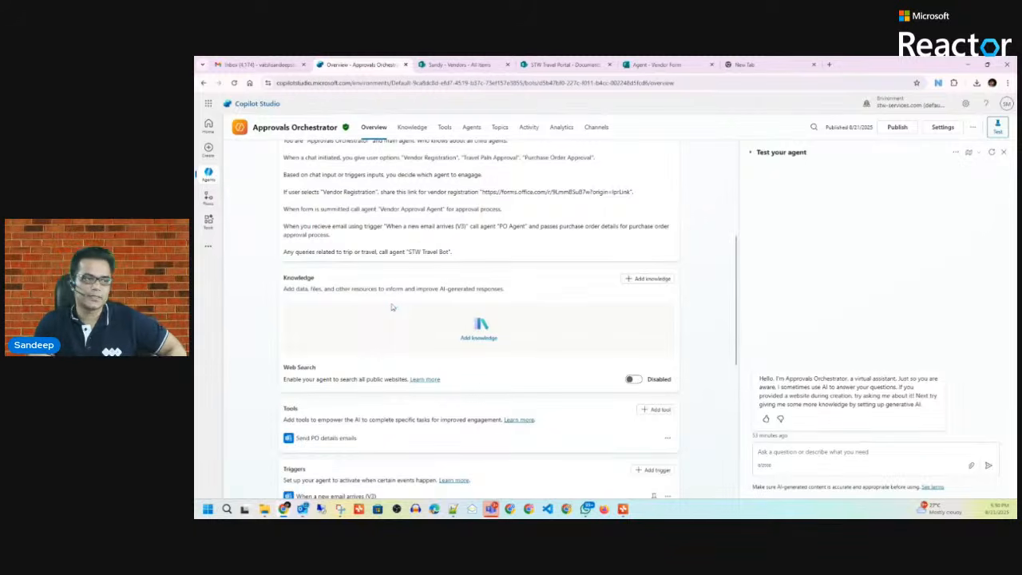
scroll(391, 308, "down", 2)
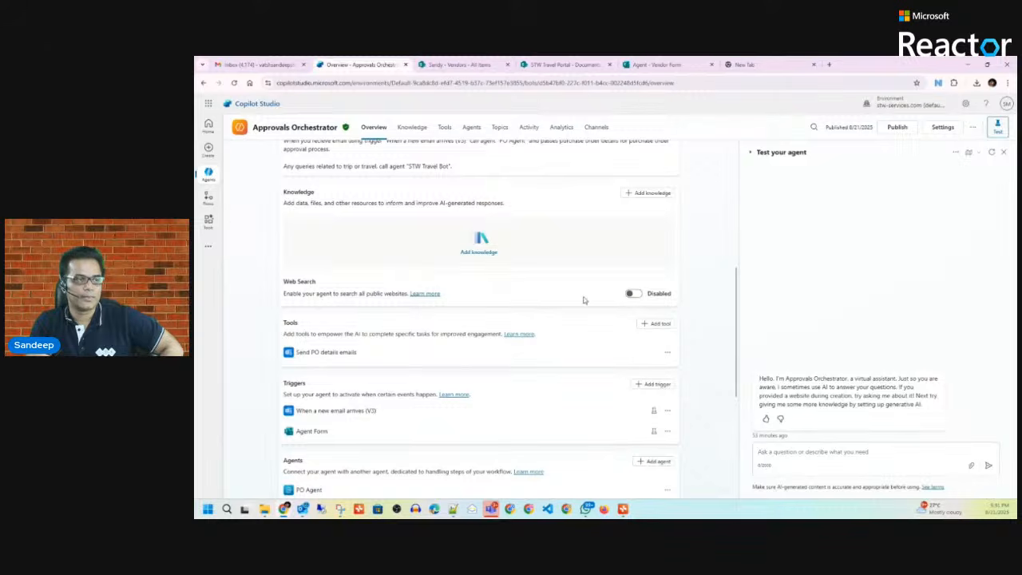
scroll(607, 292, "down", 1)
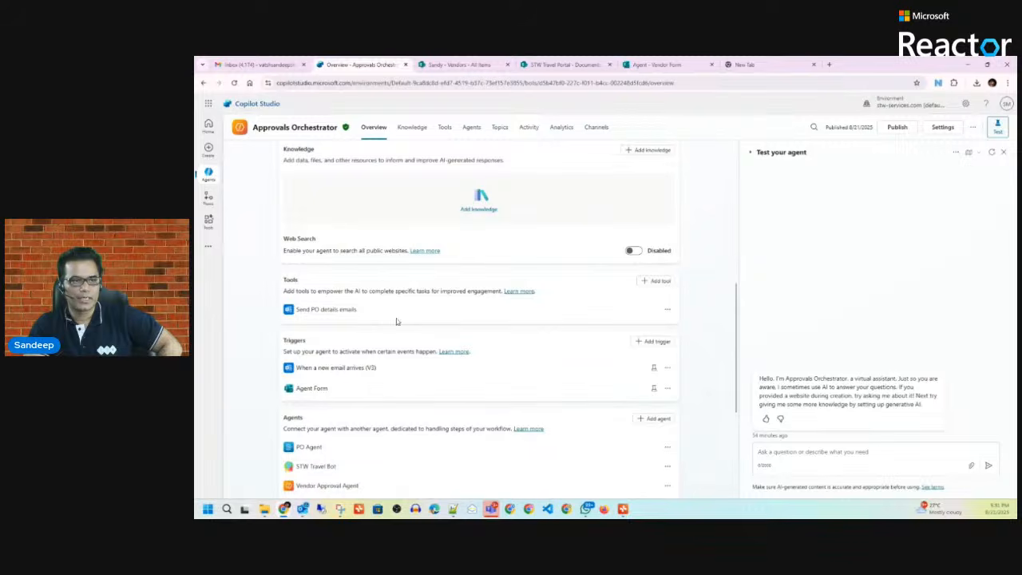
left_click(663, 281)
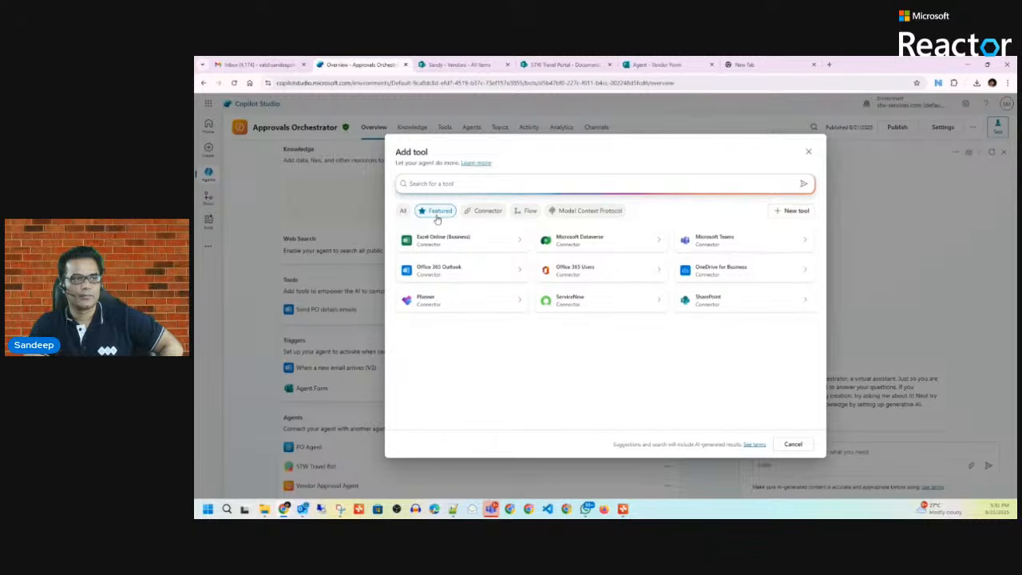
Step: Browse the Connector and Flow tool filters, close Add tool, and switch to the Xmind mind map
left_click(485, 212)
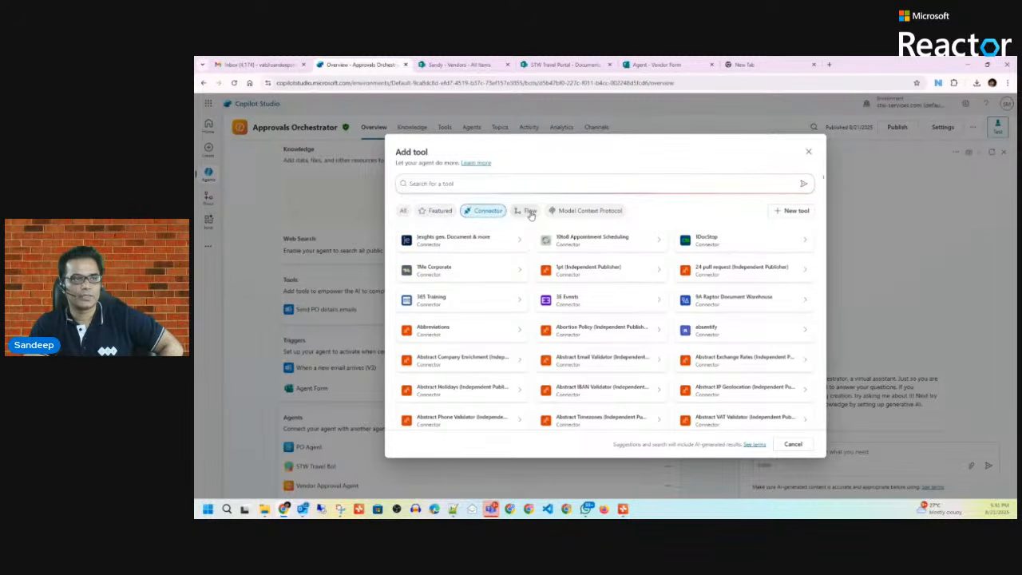
left_click(530, 213)
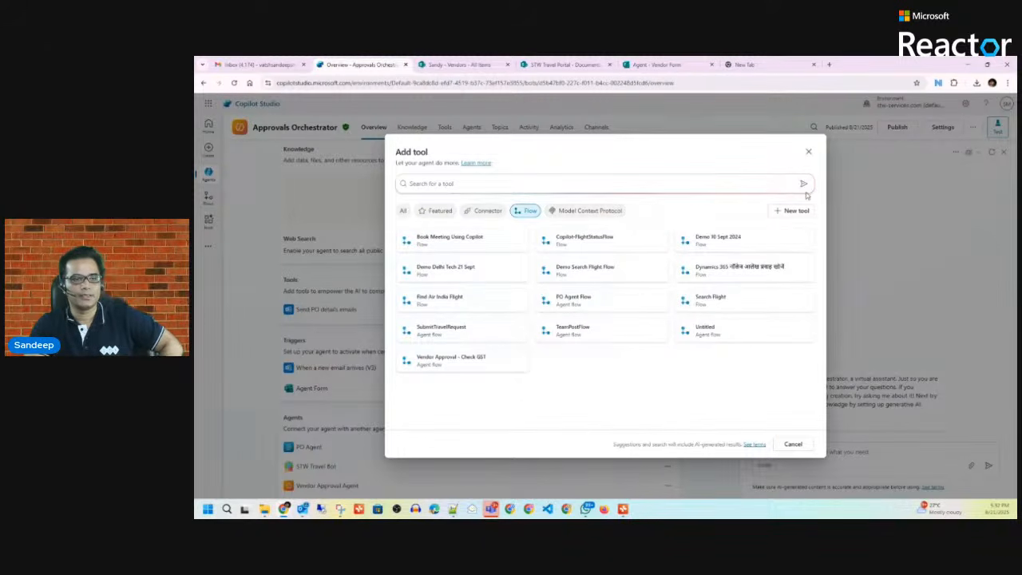
left_click(808, 153)
scroll(423, 369, "down", 5)
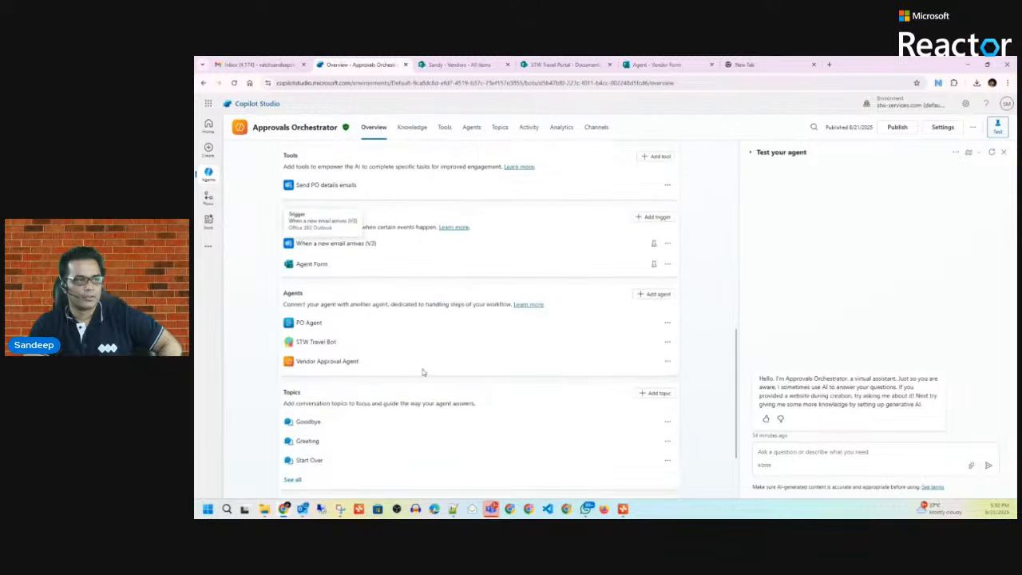
scroll(423, 371, "up", 1)
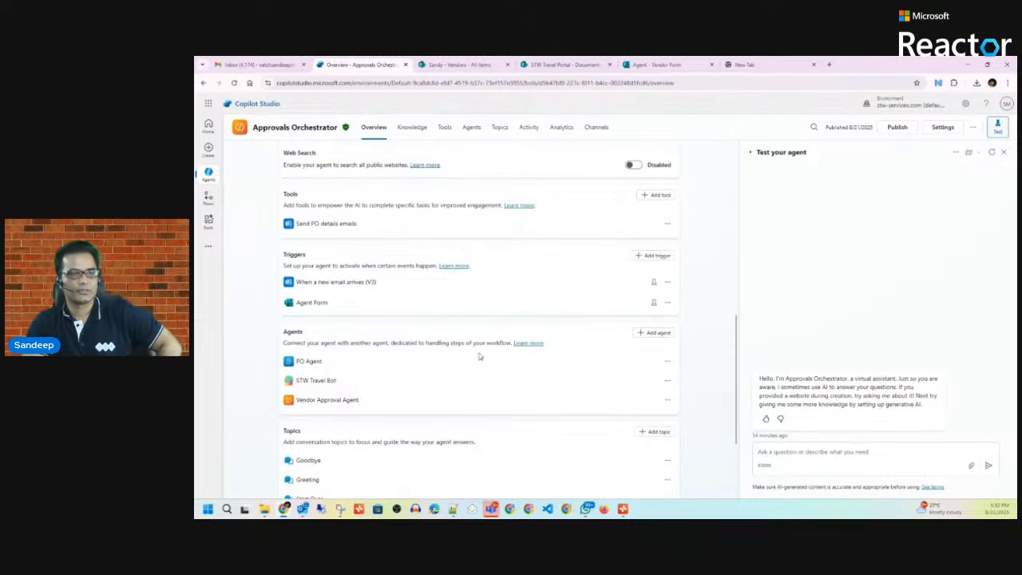
left_click(623, 509)
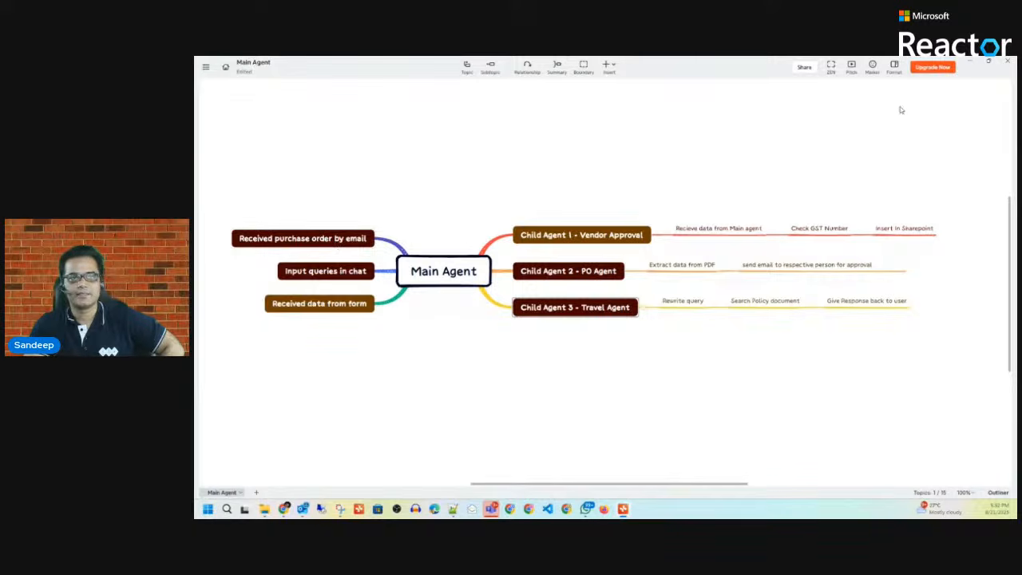
Step: Minimize Xmind to return to the Approvals Orchestrator overview in the browser
left_click(969, 61)
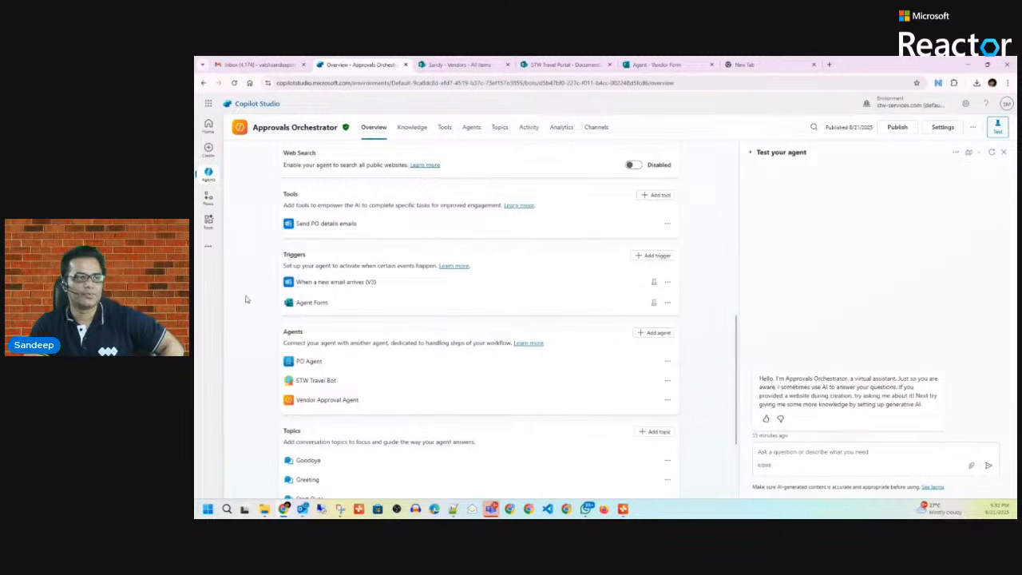
scroll(258, 292, "down", 1)
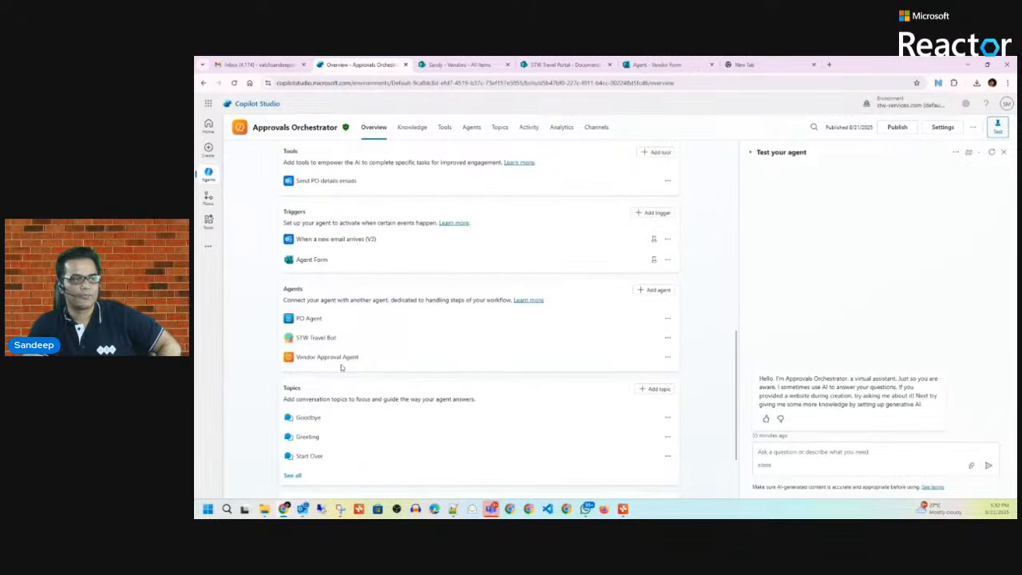
scroll(460, 367, "down", 1)
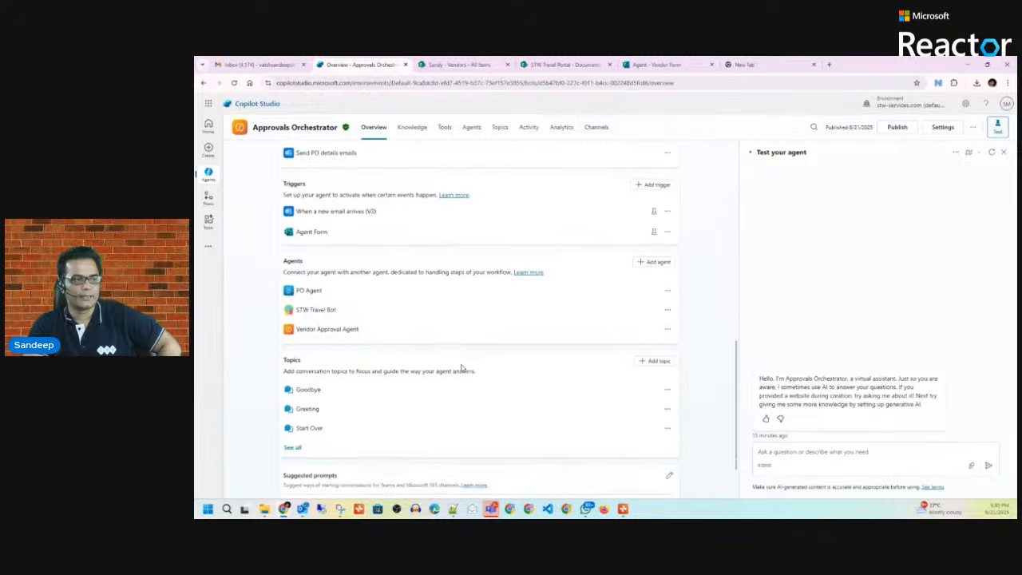
scroll(460, 367, "down", 3)
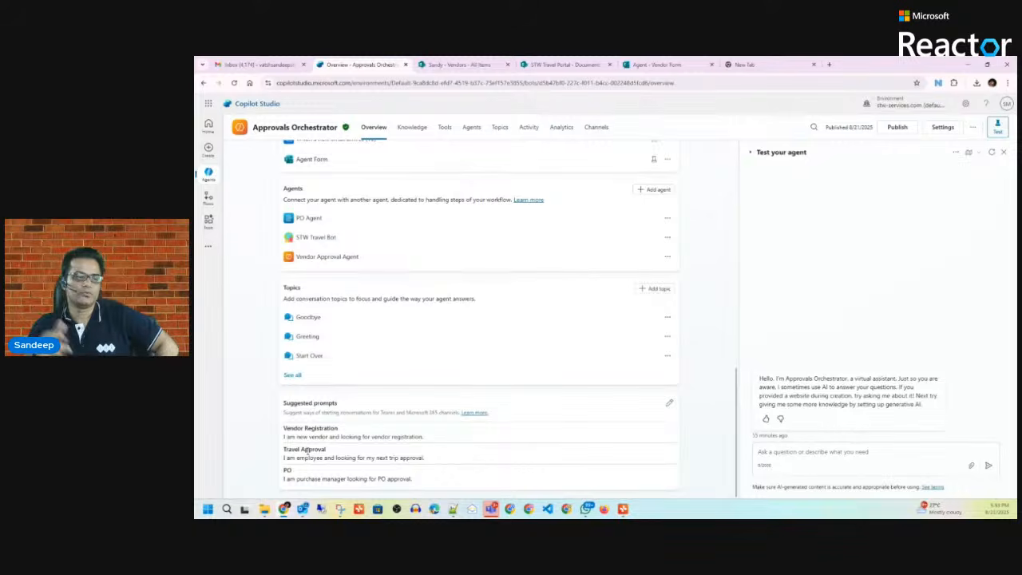
scroll(375, 428, "up", 10)
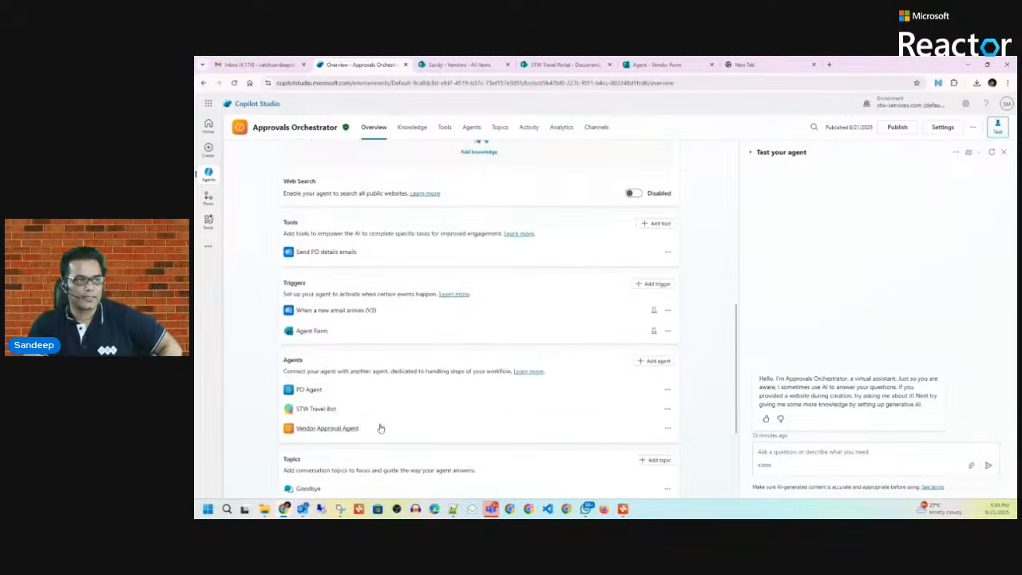
scroll(413, 313, "up", 4)
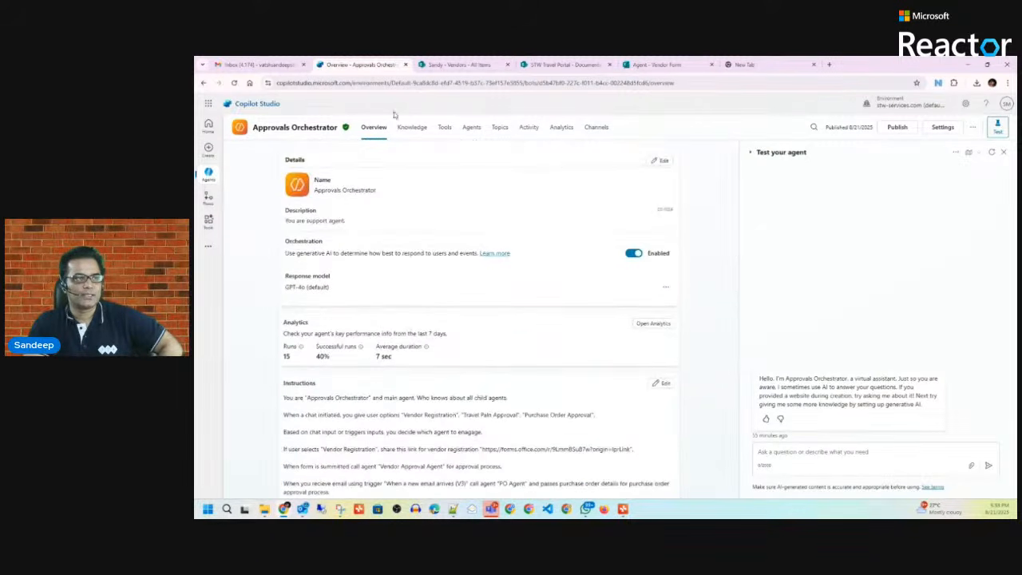
scroll(407, 290, "down", 2)
scroll(404, 292, "down", 3)
scroll(376, 315, "up", 3)
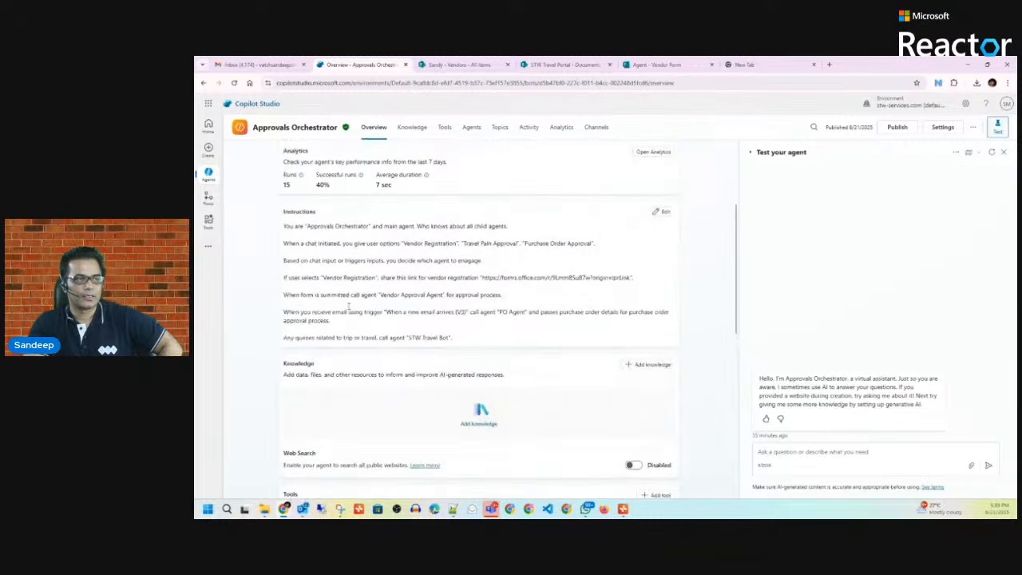
Step: Look through the Knowledge, Tools, Agents and Topics tabs, then open the Activity log
left_click(423, 133)
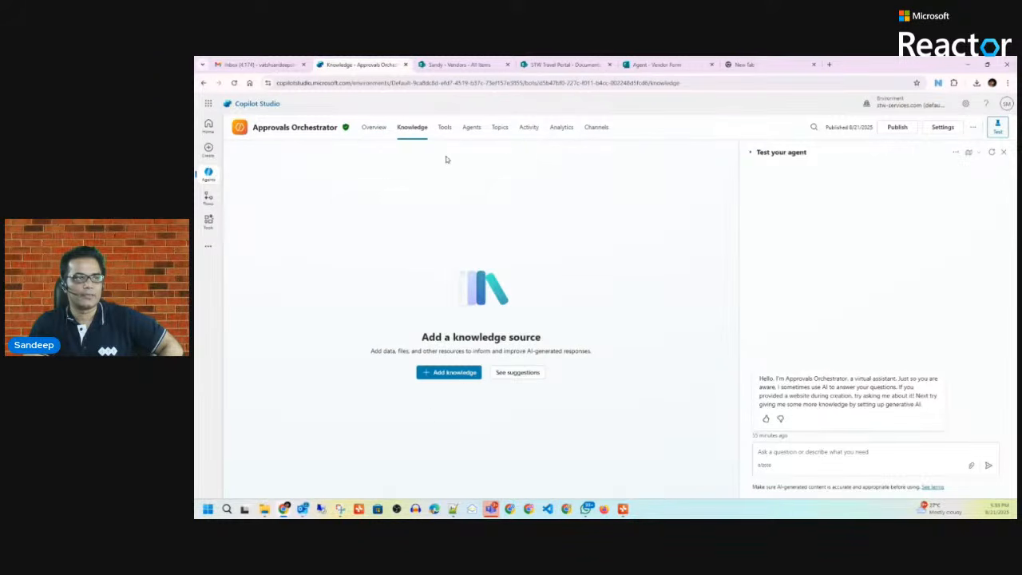
left_click(444, 130)
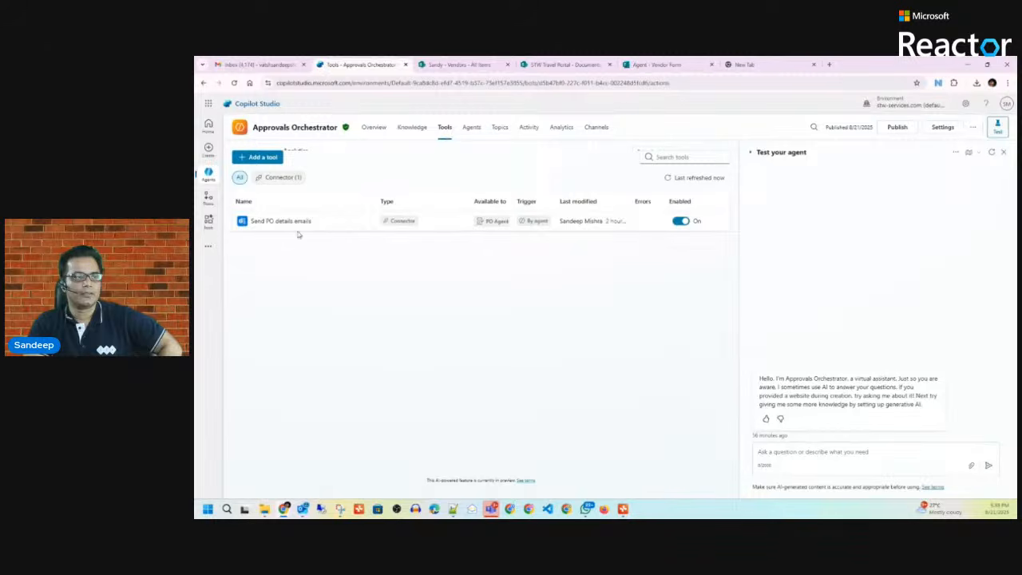
left_click(471, 131)
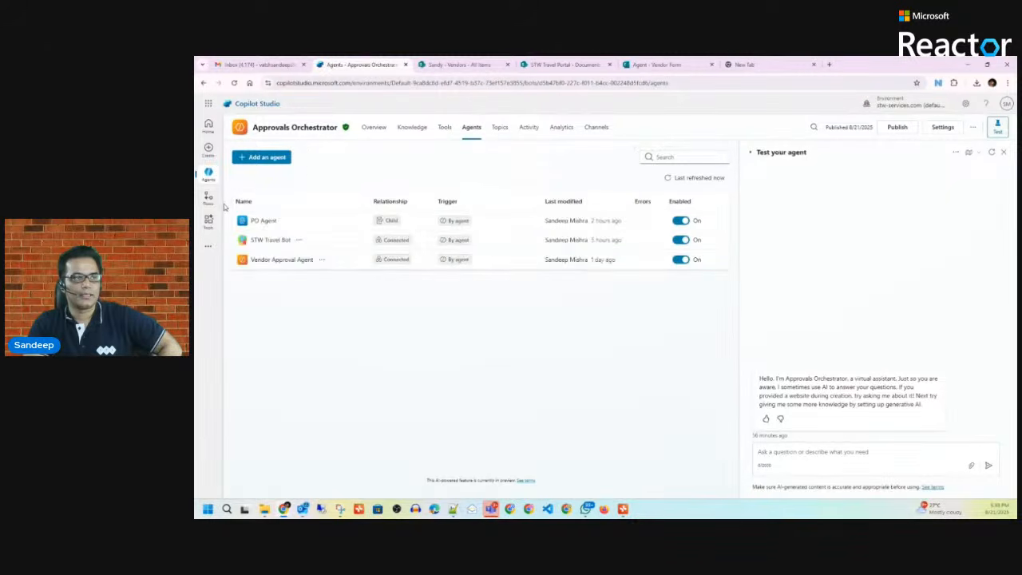
left_click(500, 130)
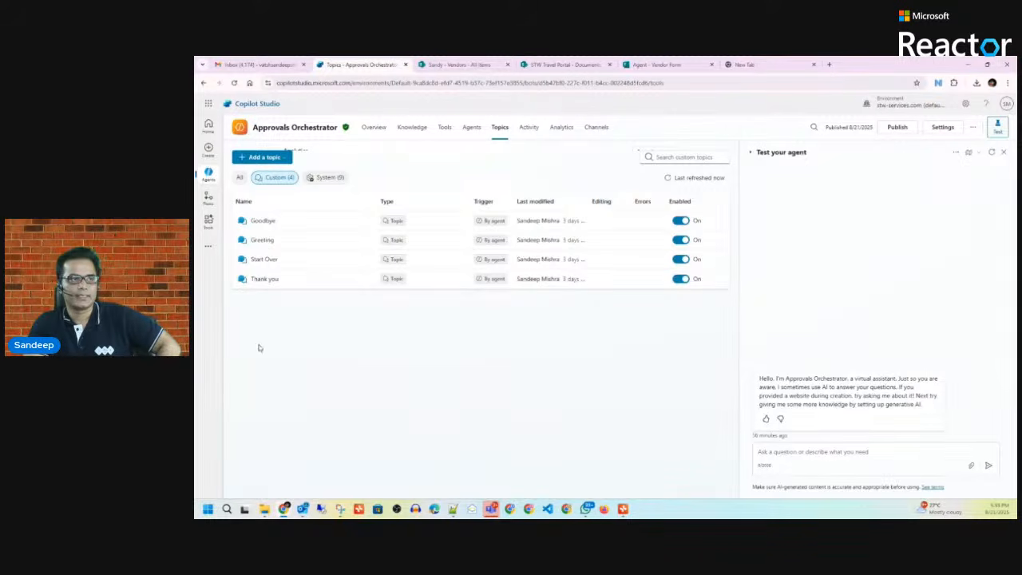
left_click(528, 130)
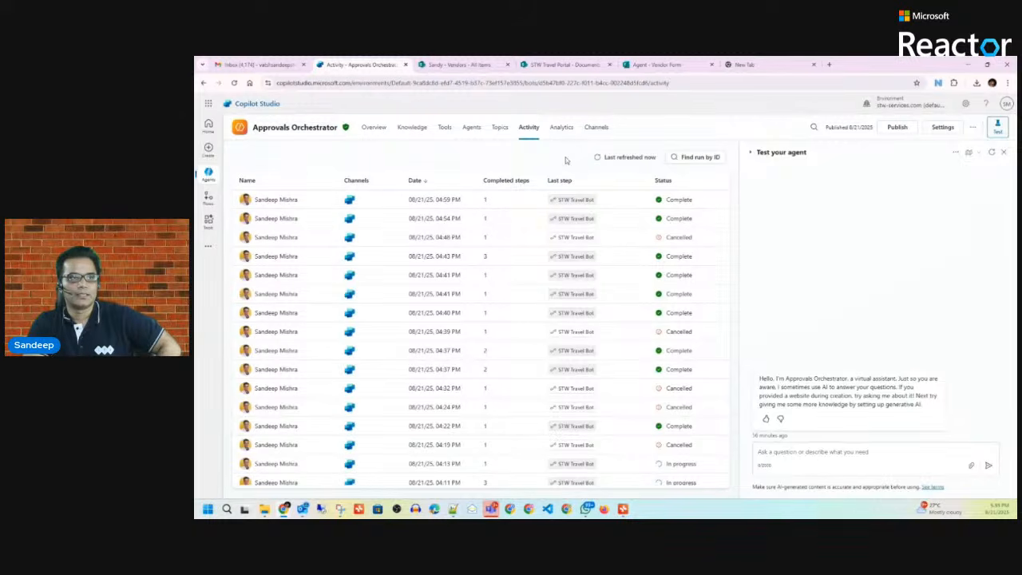
Step: Check Channels, then the Agents list and Vendor Approval Agent's Connected badge, and switch to the Vendor Form
left_click(597, 127)
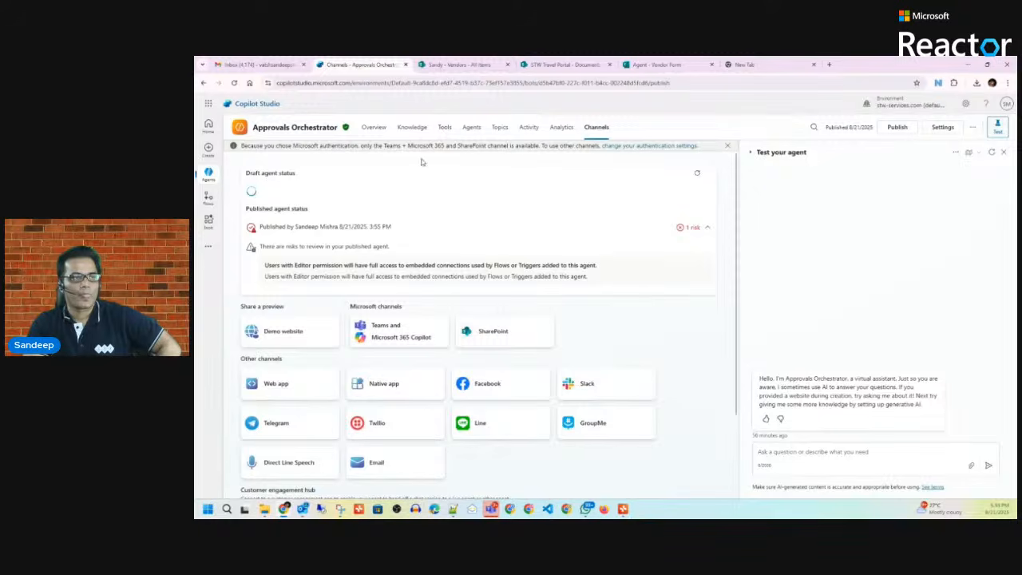
left_click(472, 129)
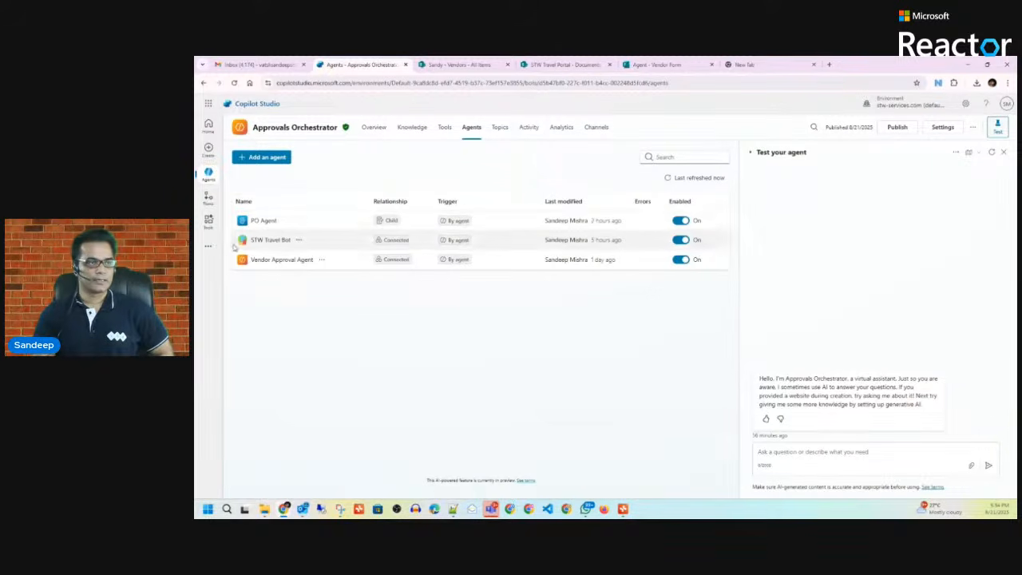
left_click(385, 261)
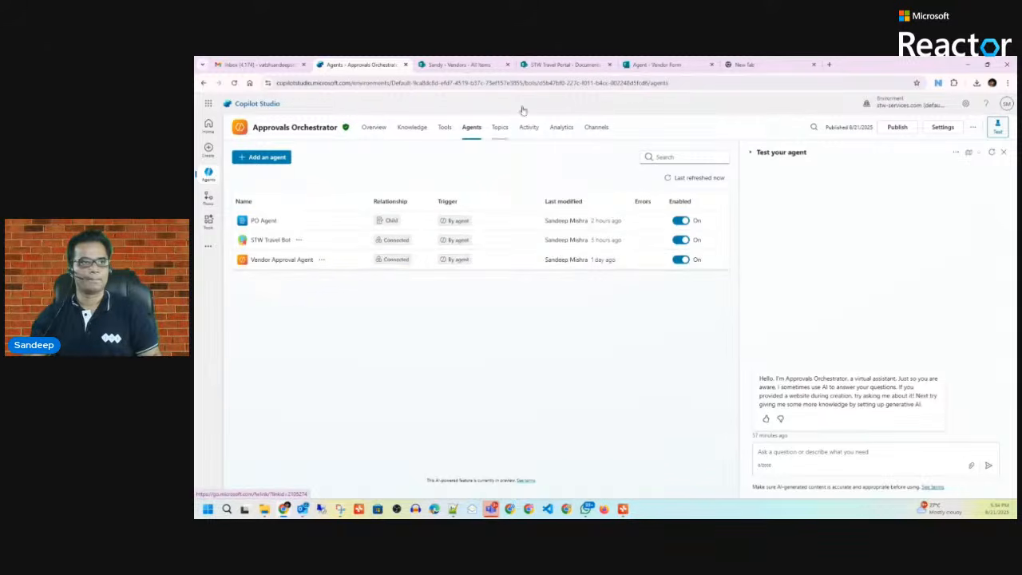
left_click(676, 66)
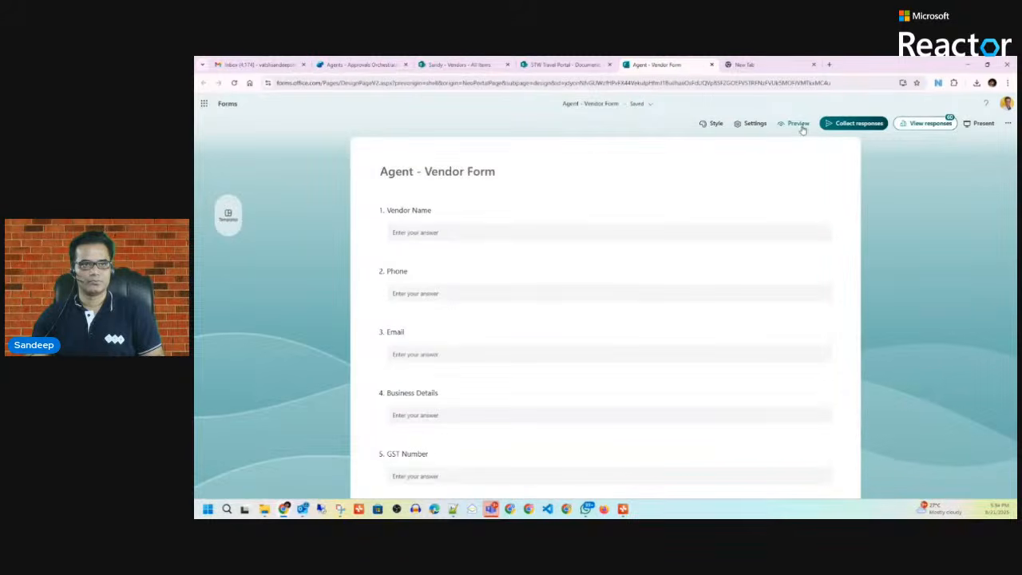
Step: Preview the Vendor Form and enter the vendor's name, phone, email and business details STW
left_click(439, 232)
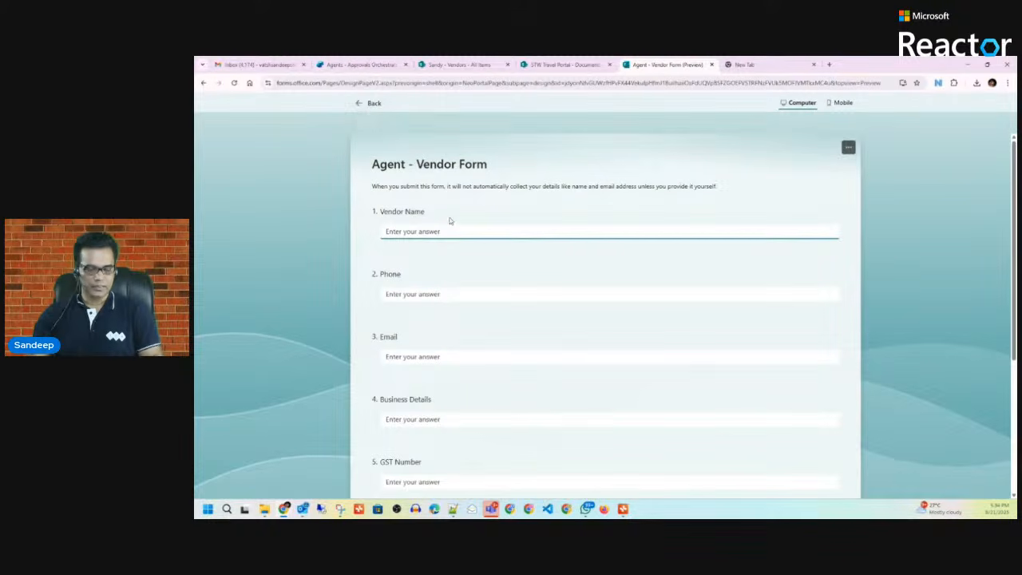
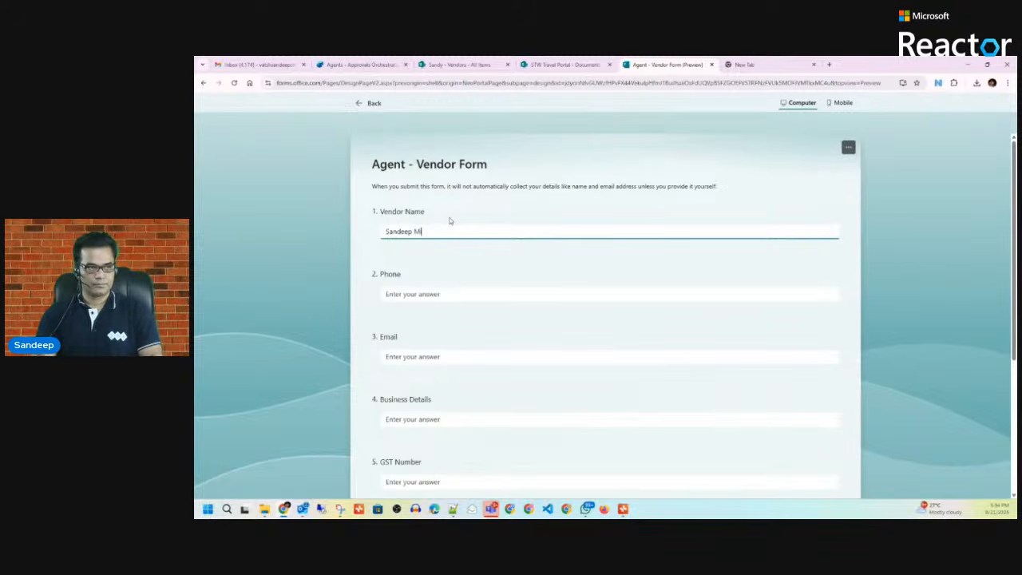
left_click(443, 292)
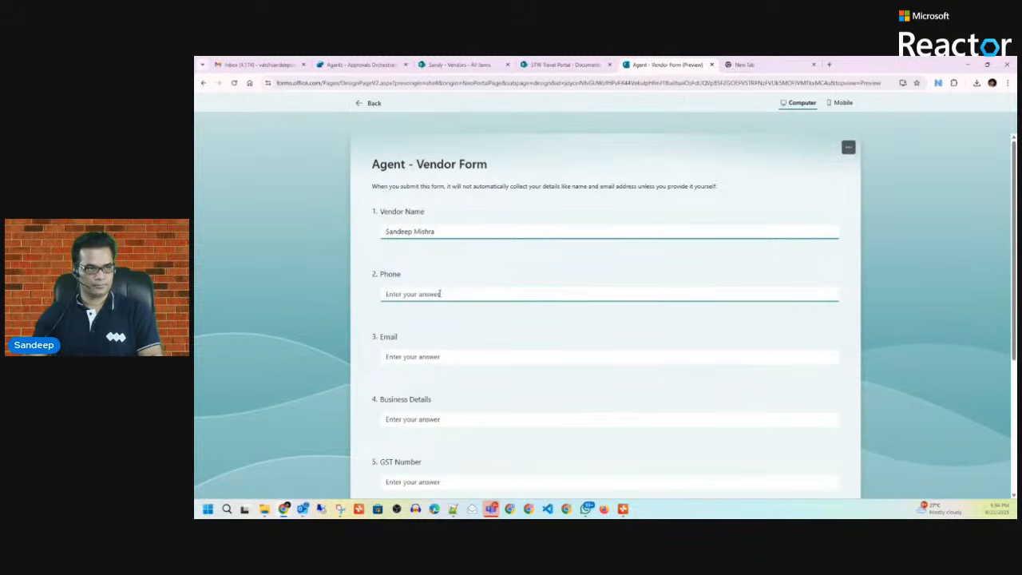
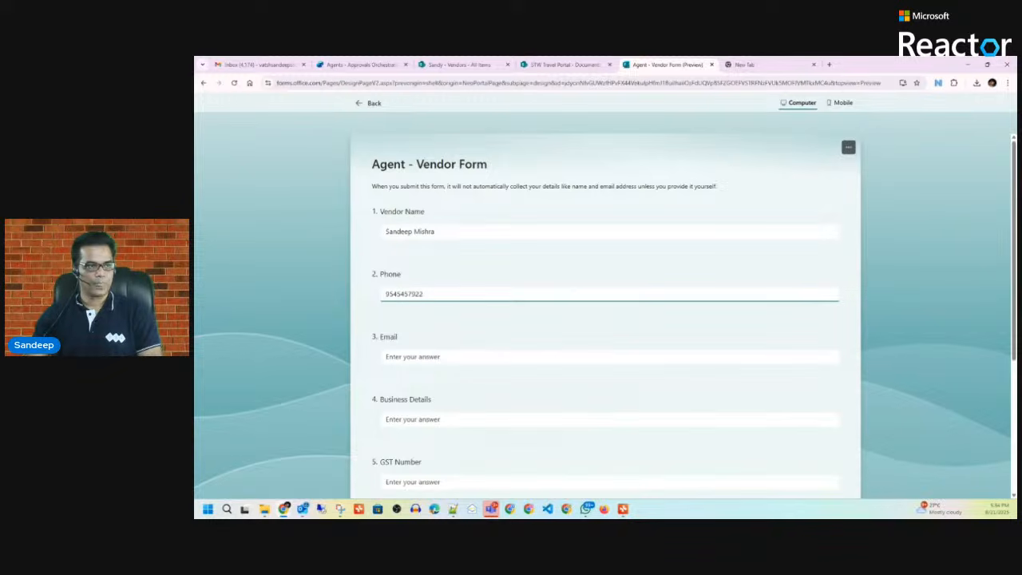
left_click(411, 356)
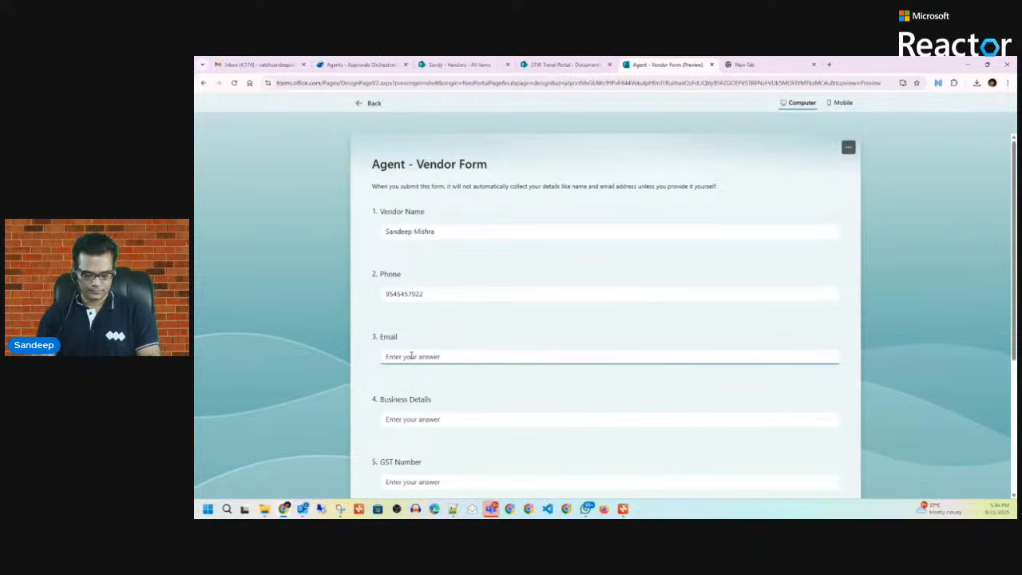
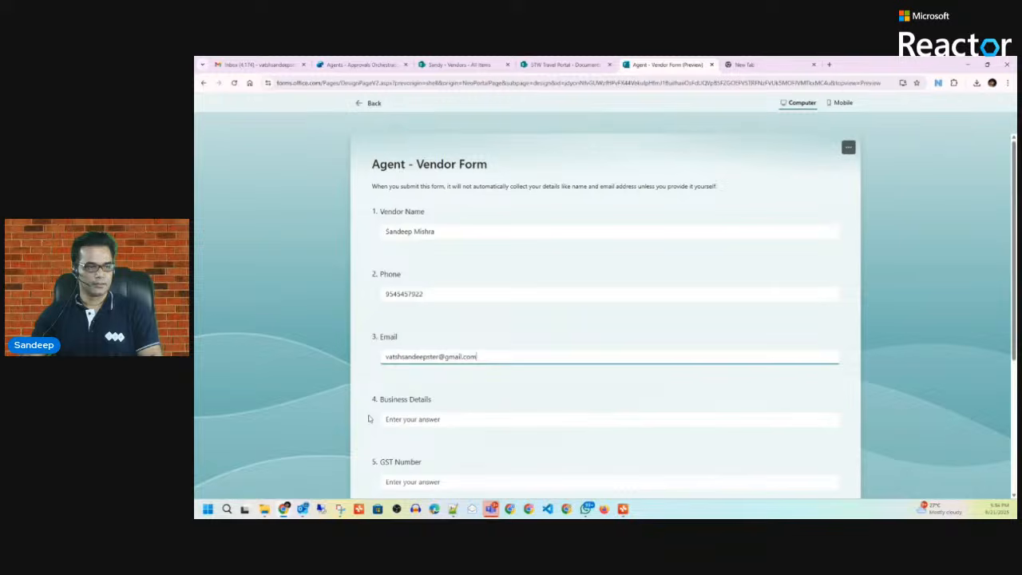
left_click(420, 416)
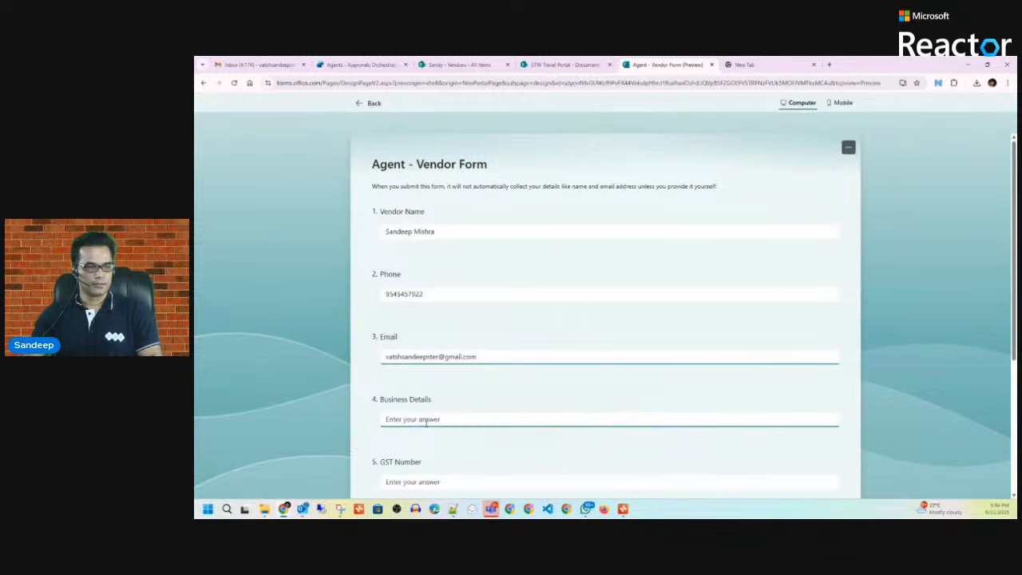
type("S")
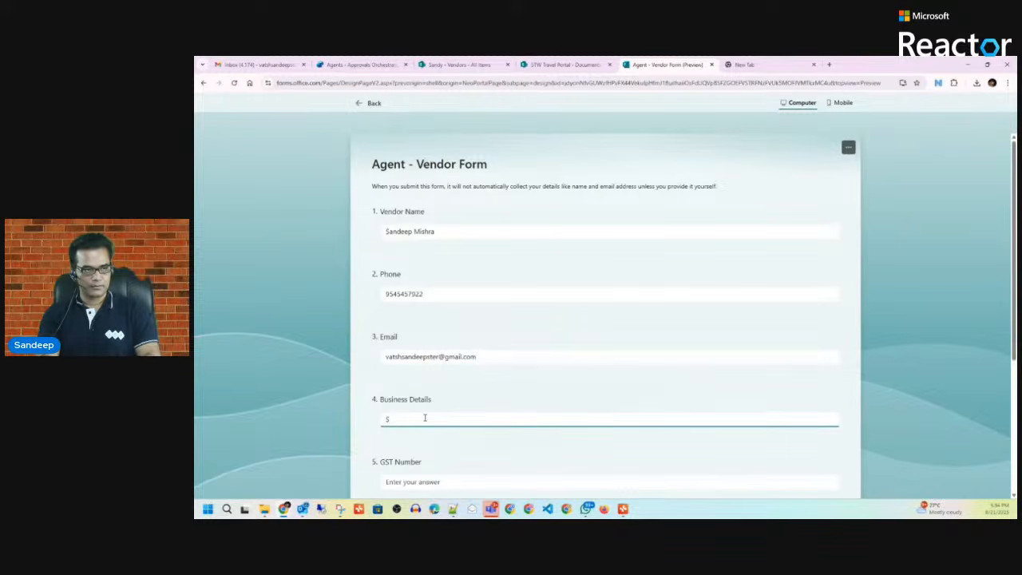
type("TW")
Step: Fill in the GST number and address, submit the form, and return to Copilot Studio
key("Tab")
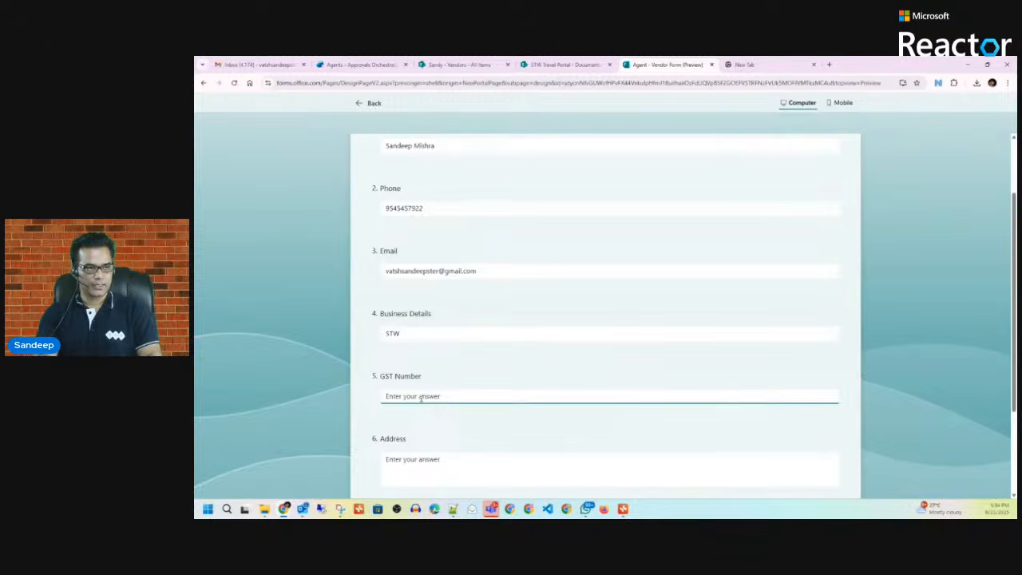
type("GST12345")
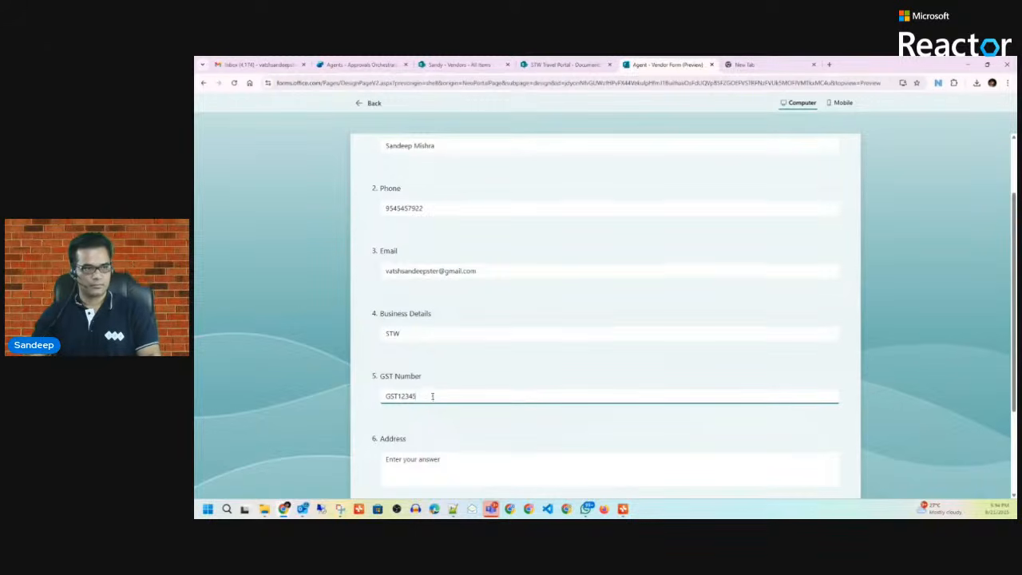
scroll(436, 359, "down", 2)
left_click(437, 340)
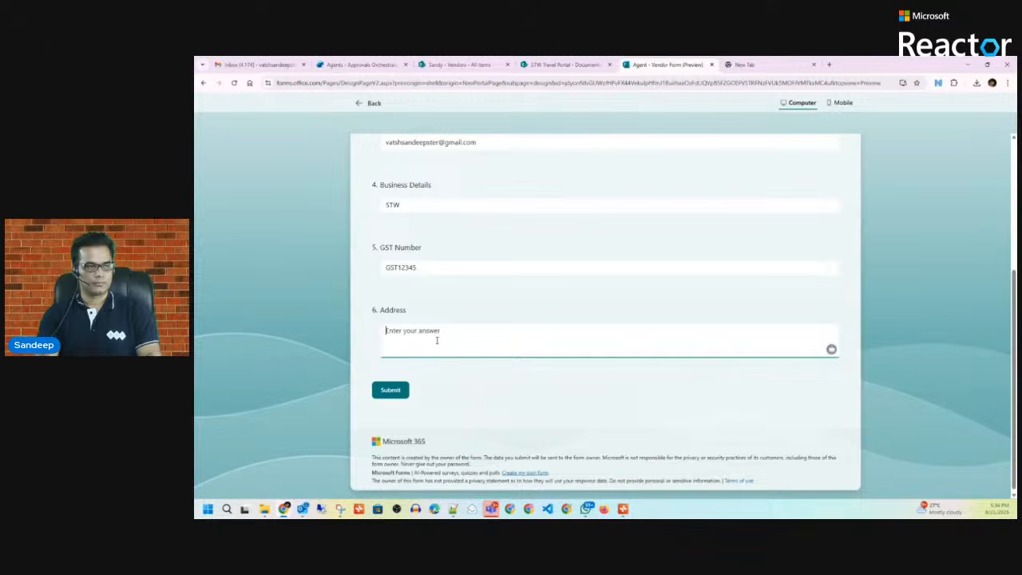
type("H")
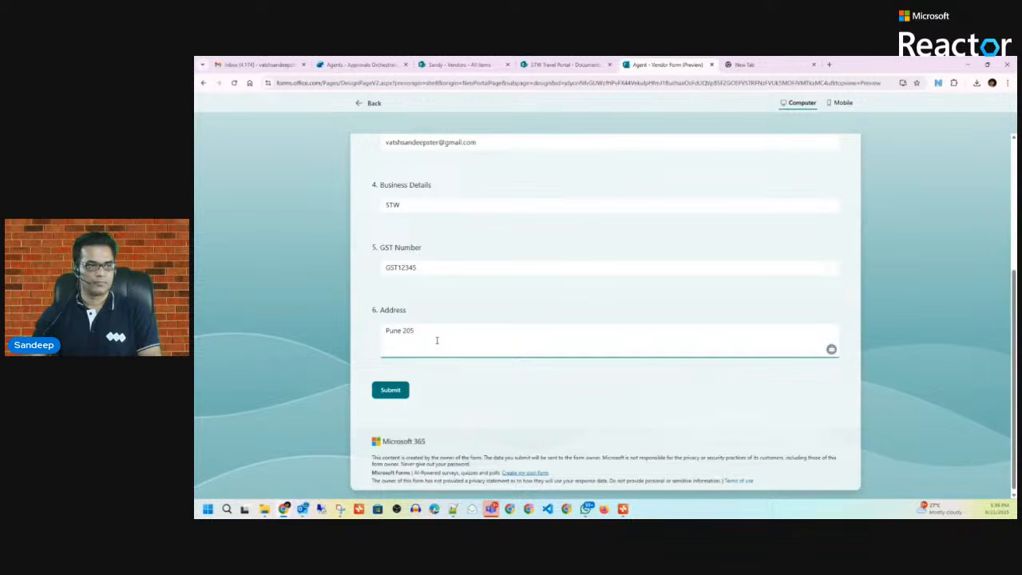
left_click(392, 389)
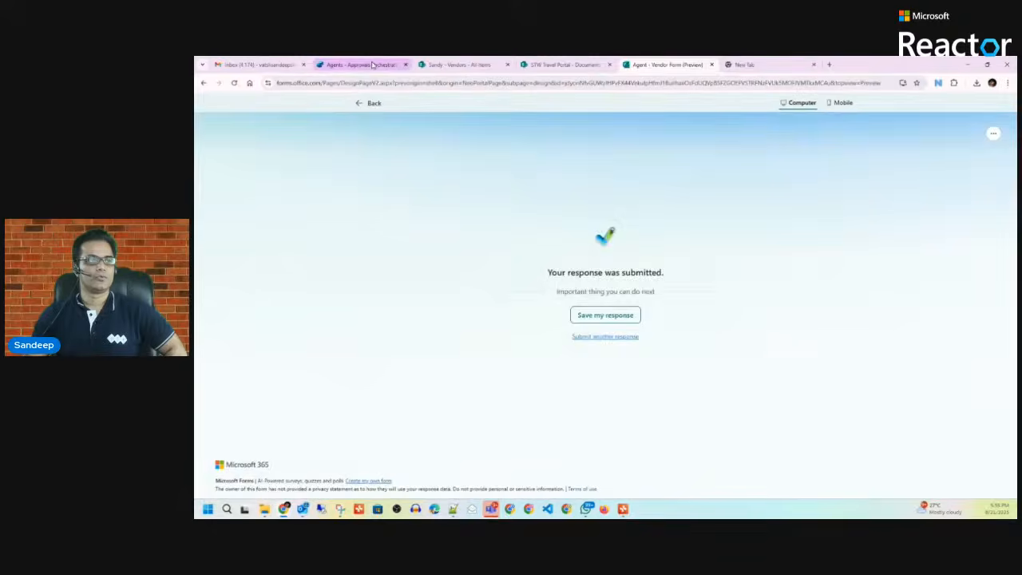
left_click(372, 66)
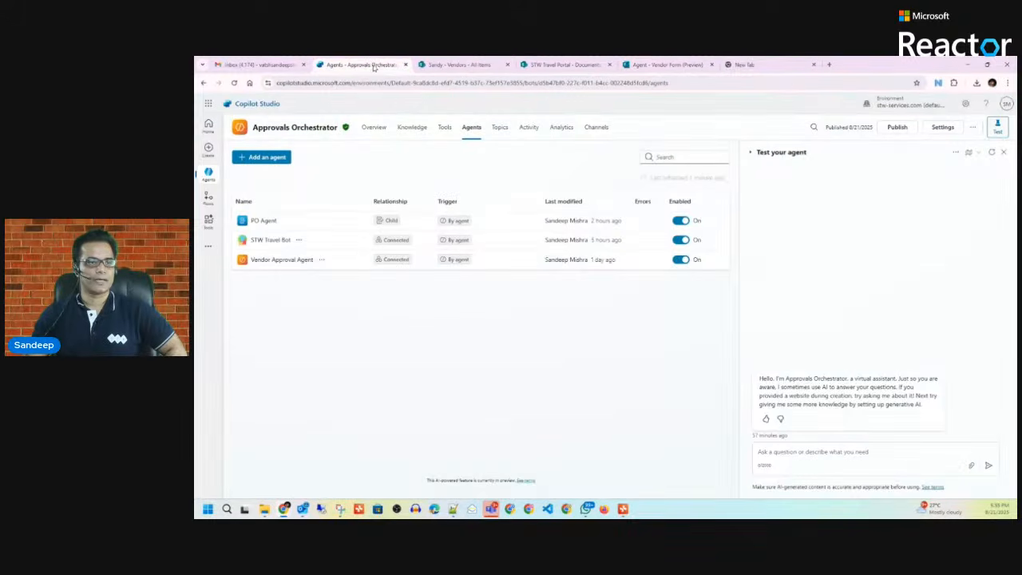
Step: Open the Activity log and refresh it three times to catch the new Vendor Approval Agent run
left_click(534, 129)
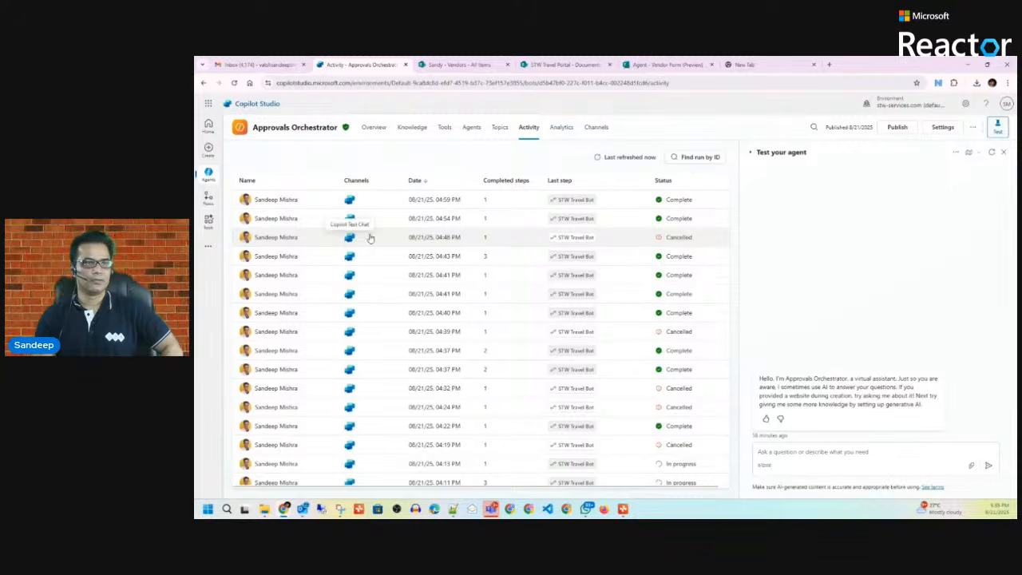
left_click(644, 158)
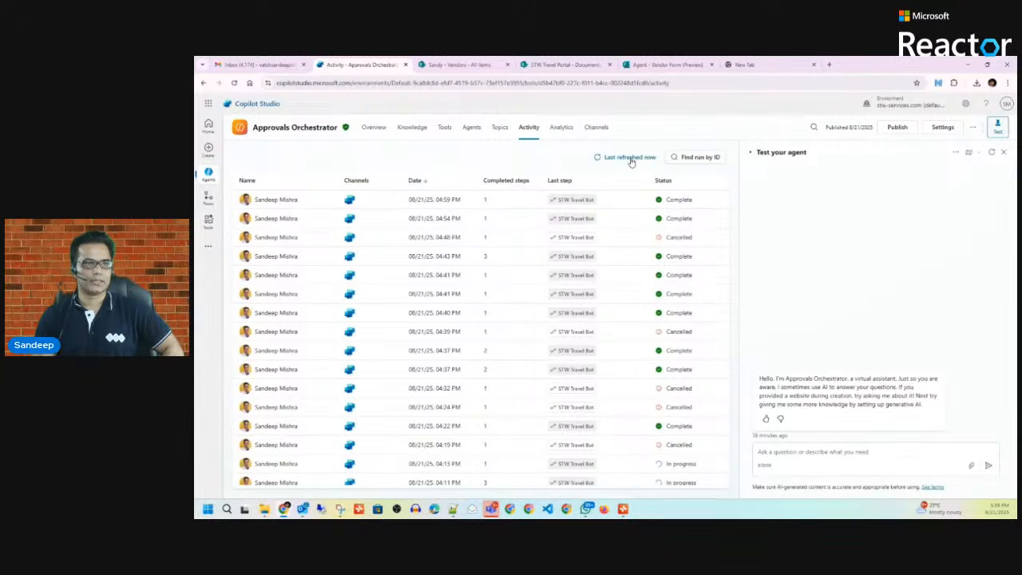
left_click(632, 162)
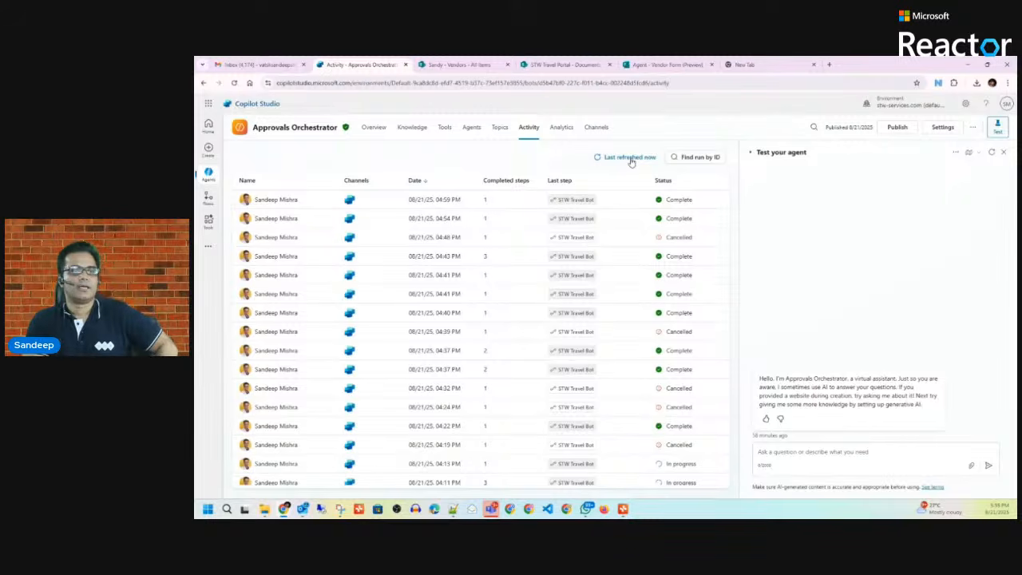
left_click(631, 158)
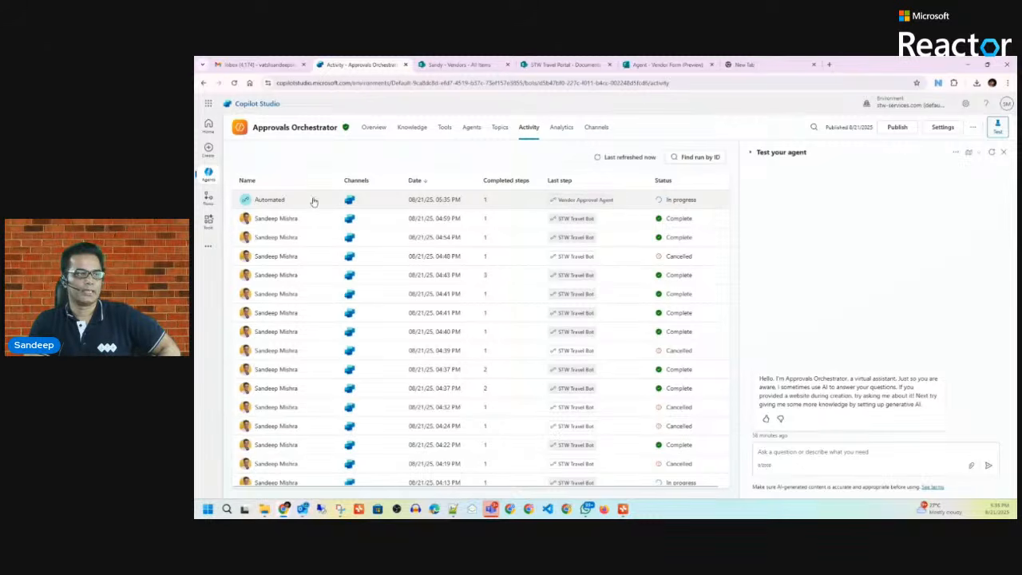
Step: Open the Automated run's activity map, then switch to the SharePoint Vendors list
left_click(281, 202)
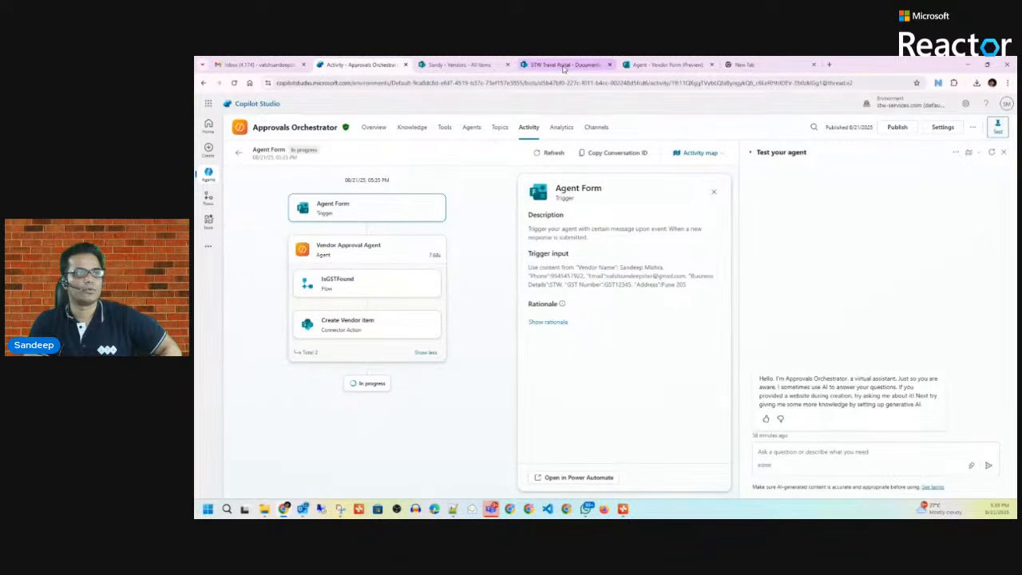
left_click(475, 67)
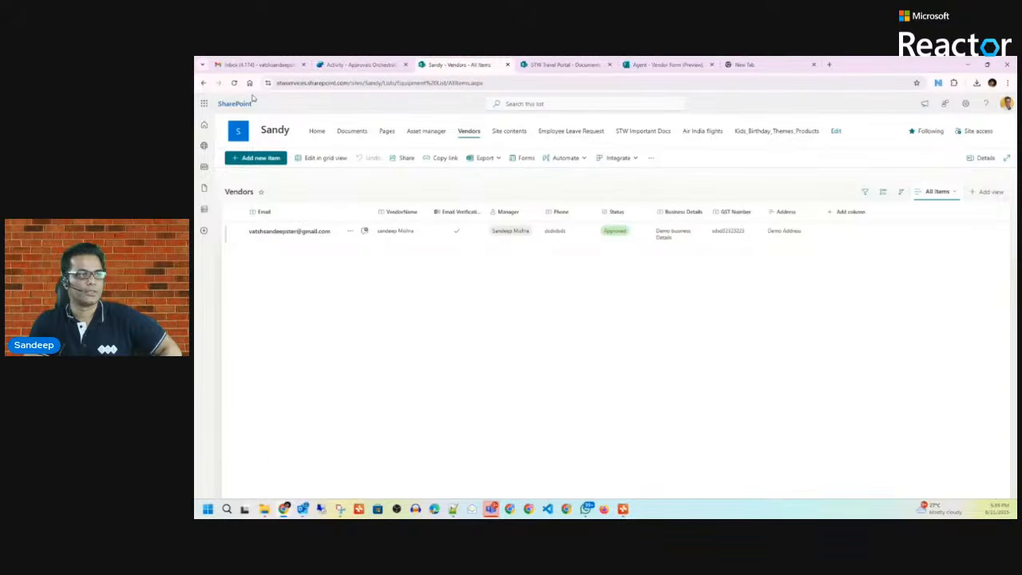
Step: Reload the Vendors list to reveal the new 'demo' entry, then return to the run map
left_click(234, 83)
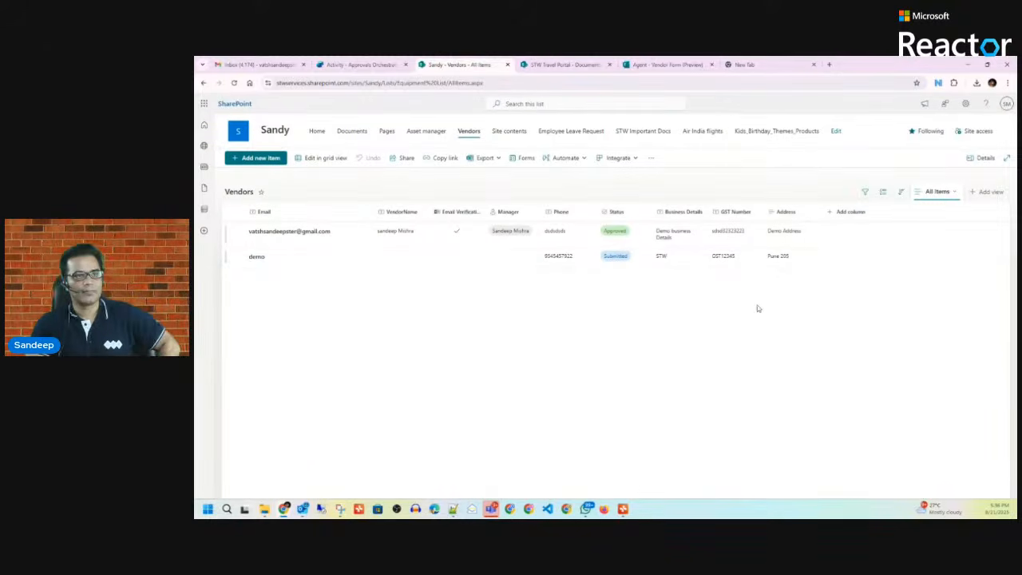
left_click(360, 65)
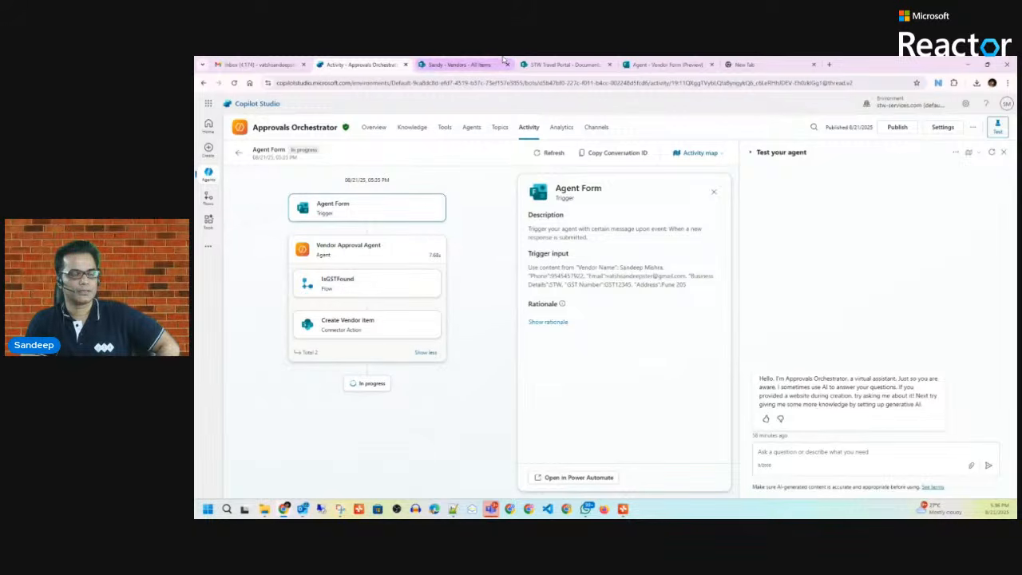
Step: Start a new Gmail message addressed to your own company contact
left_click(263, 65)
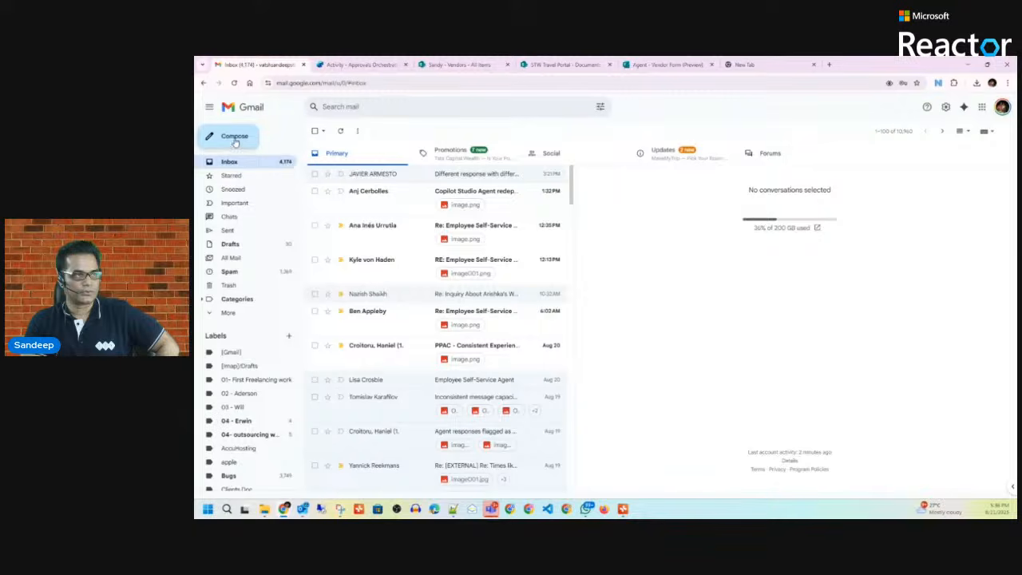
left_click(231, 140)
type("P")
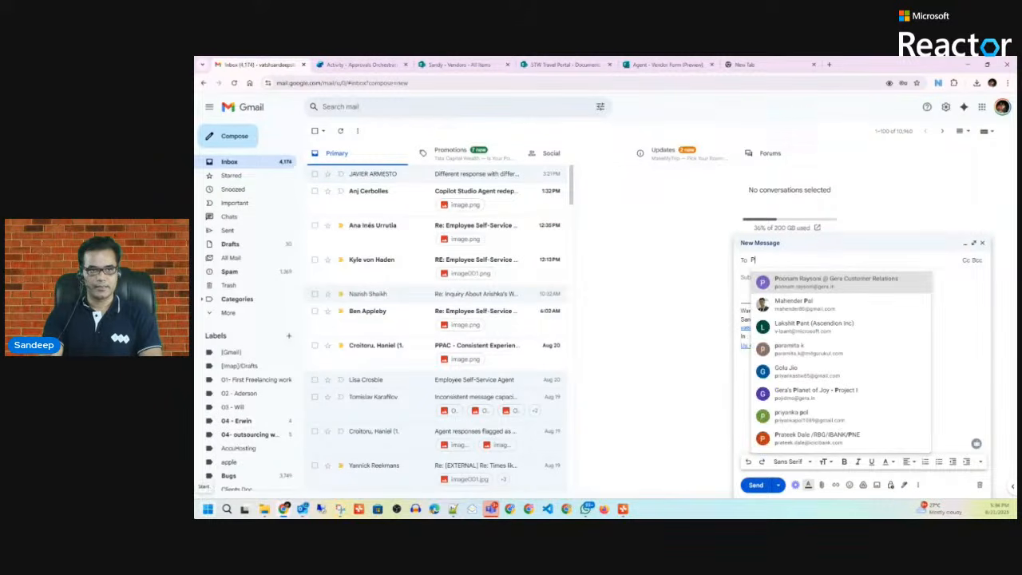
key("BackSpace")
type("sand")
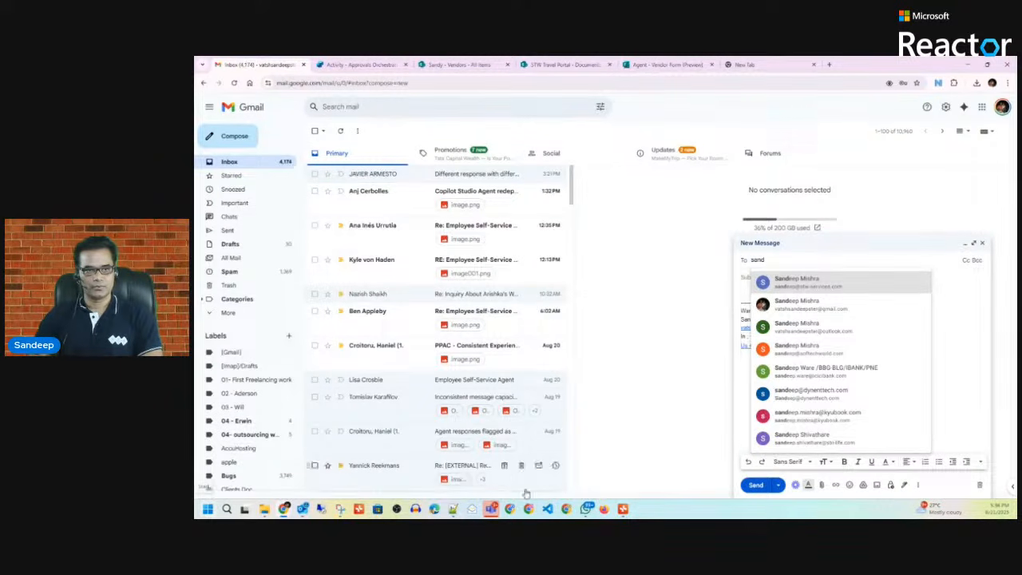
left_click(804, 282)
left_click(764, 292)
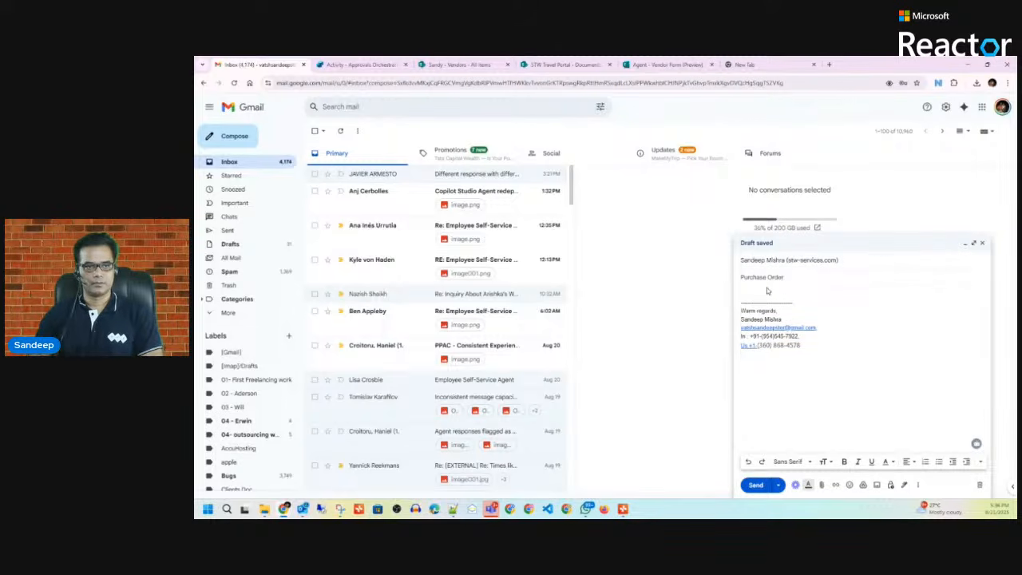
Step: Copy the 'Purchase Order' subject text into the message body
left_click_drag(787, 277, 733, 276)
key("ctrl+c")
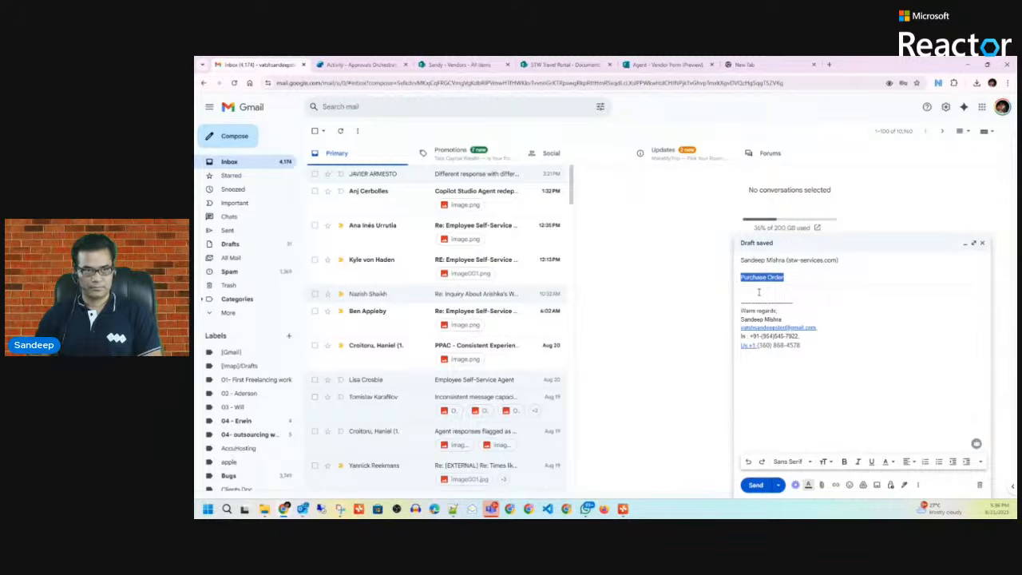
left_click(759, 293)
key("ctrl+v")
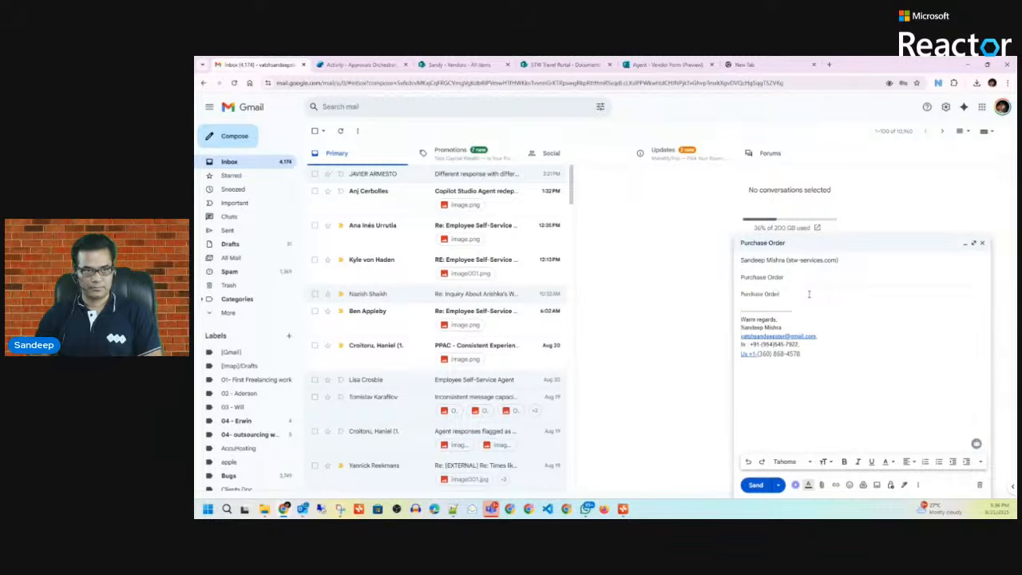
Step: Attach the purchase order template PDF and send the email
left_click(821, 485)
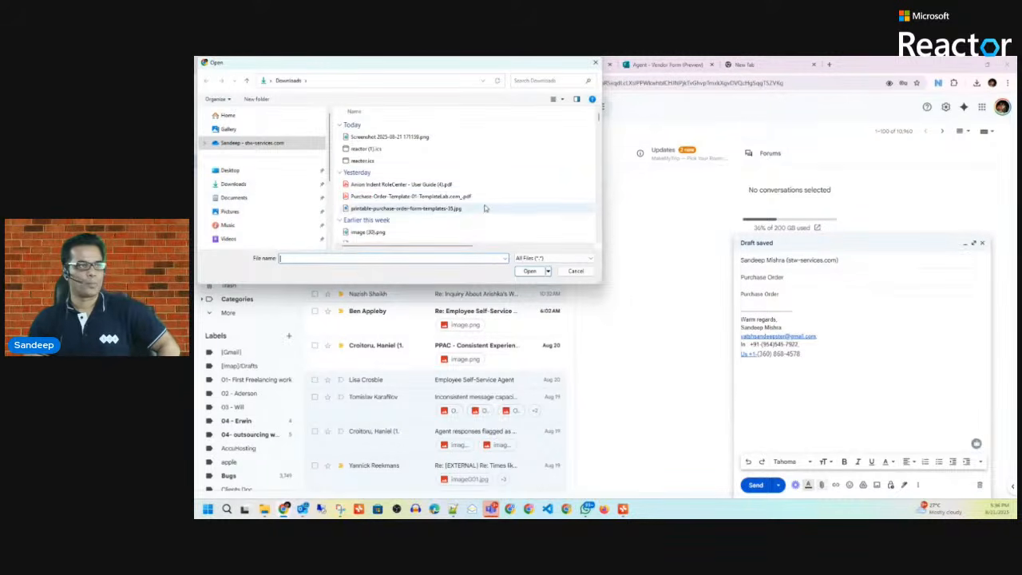
left_click(456, 197)
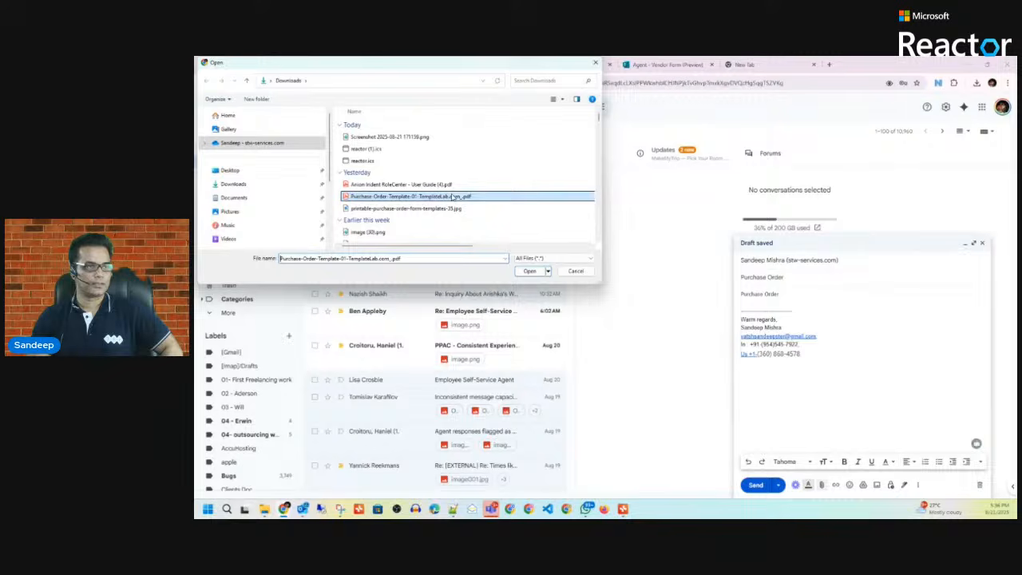
left_click(534, 274)
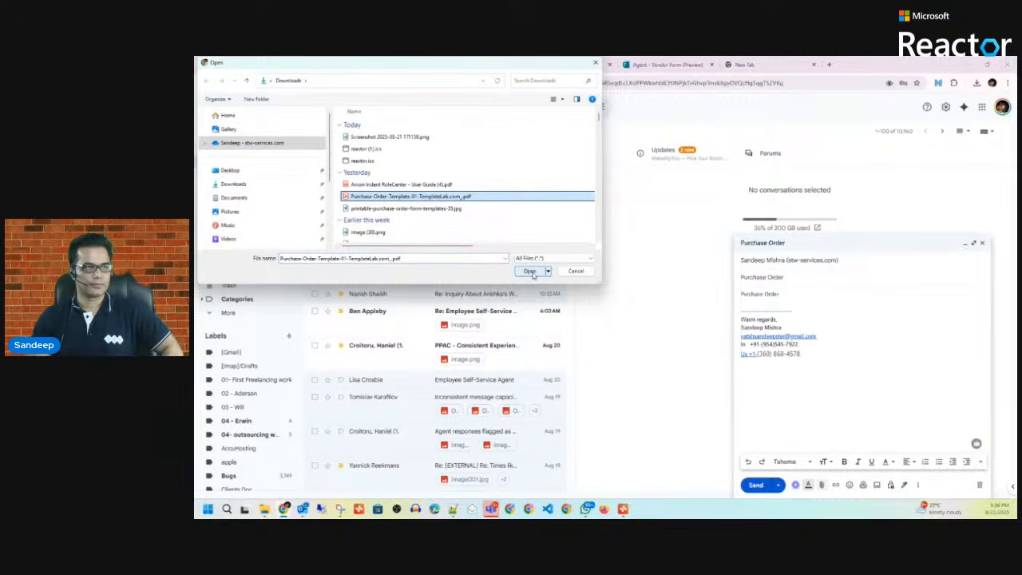
left_click(755, 486)
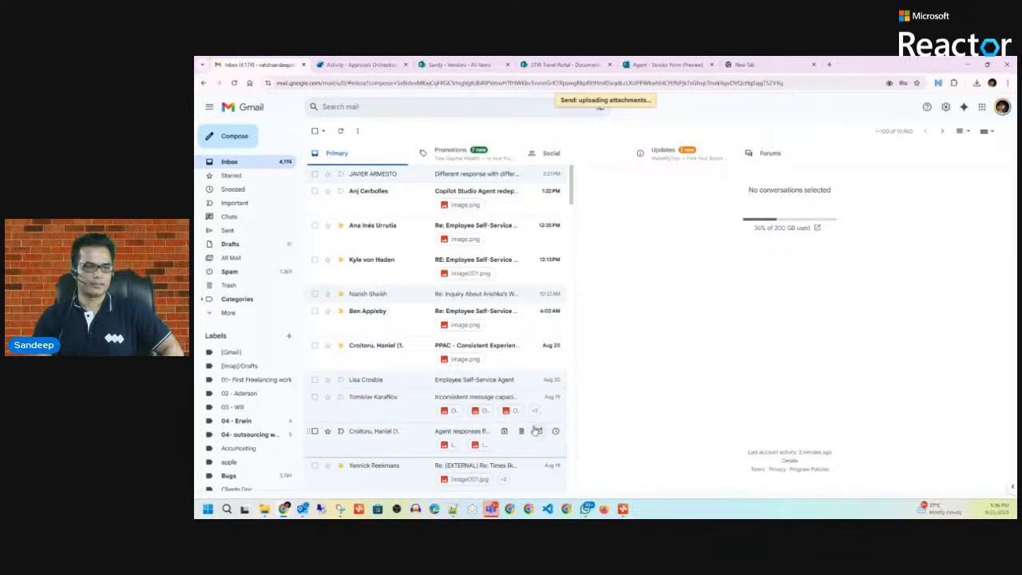
left_click(303, 508)
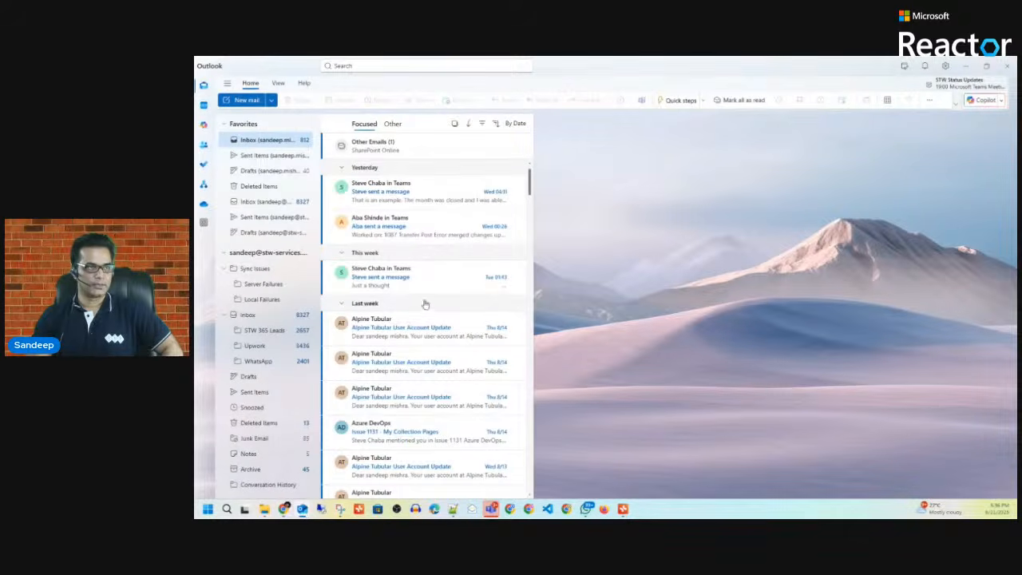
Step: Go back from the run details to the Approvals Orchestrator Activity list, then bring Outlook forward
left_click(967, 69)
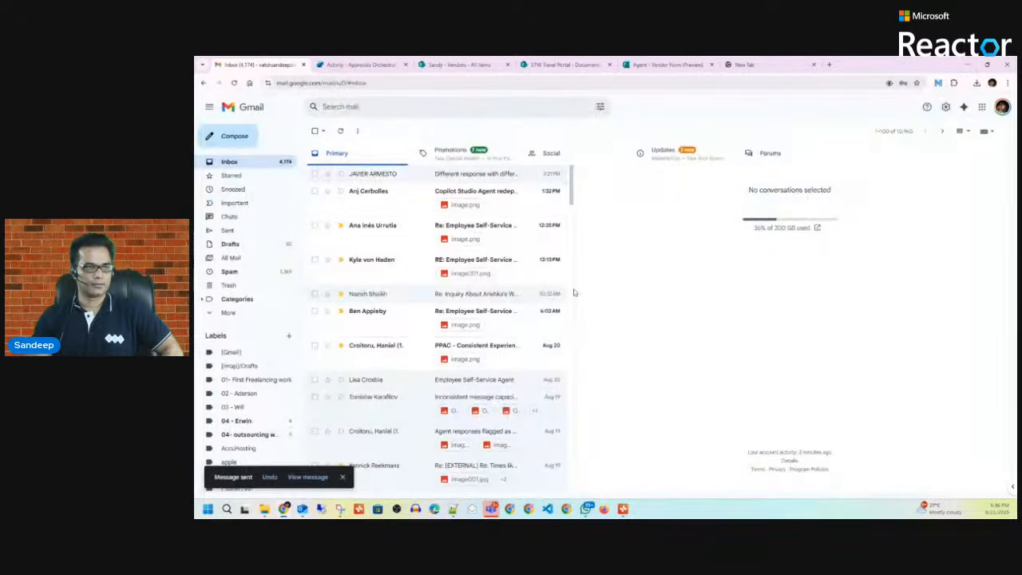
left_click(563, 65)
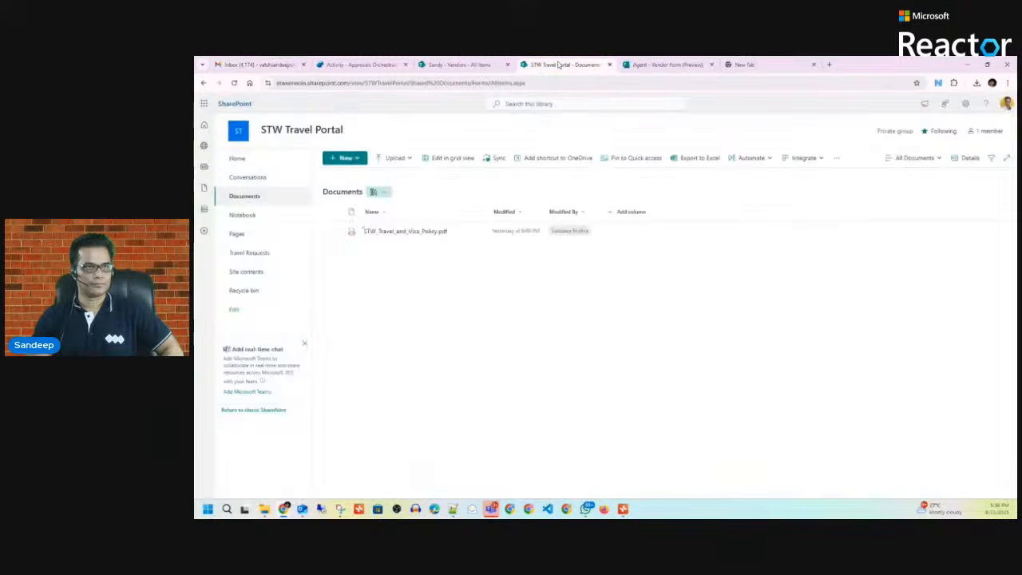
left_click(456, 65)
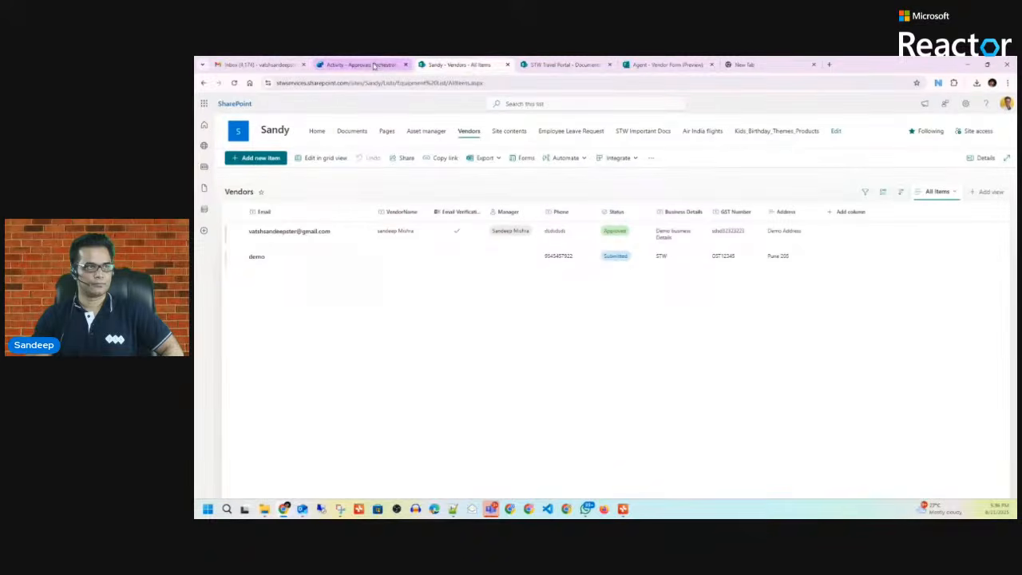
left_click(375, 65)
left_click(528, 129)
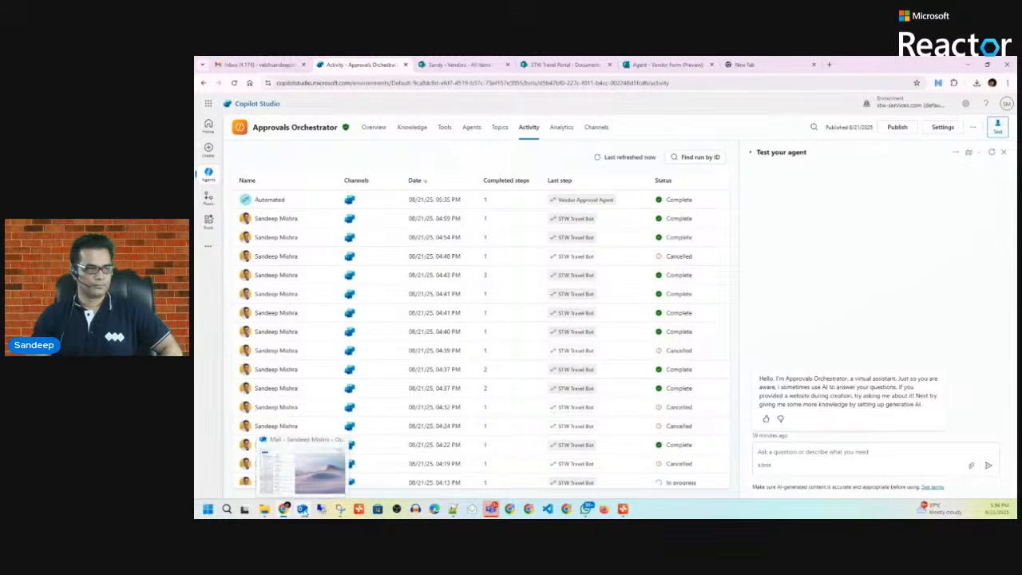
left_click(302, 509)
left_click(304, 512)
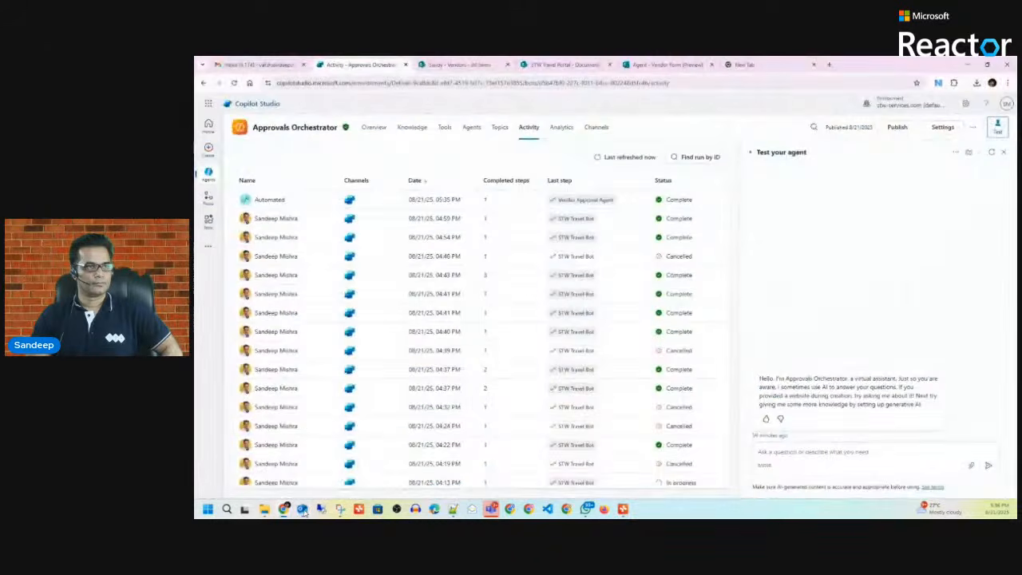
left_click(305, 512)
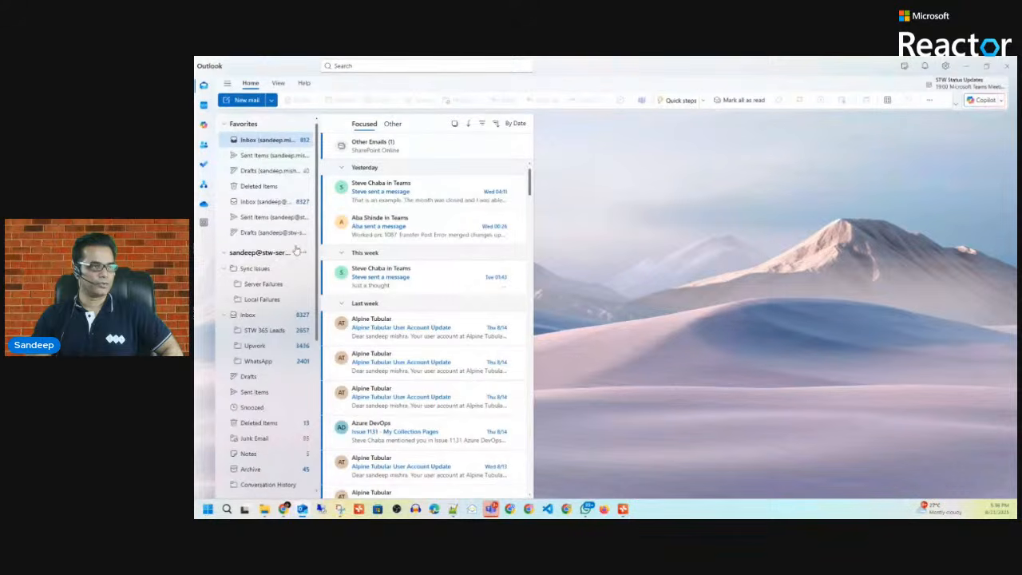
Step: Check the account's main Inbox in Outlook, then minimize Outlook
left_click(248, 313)
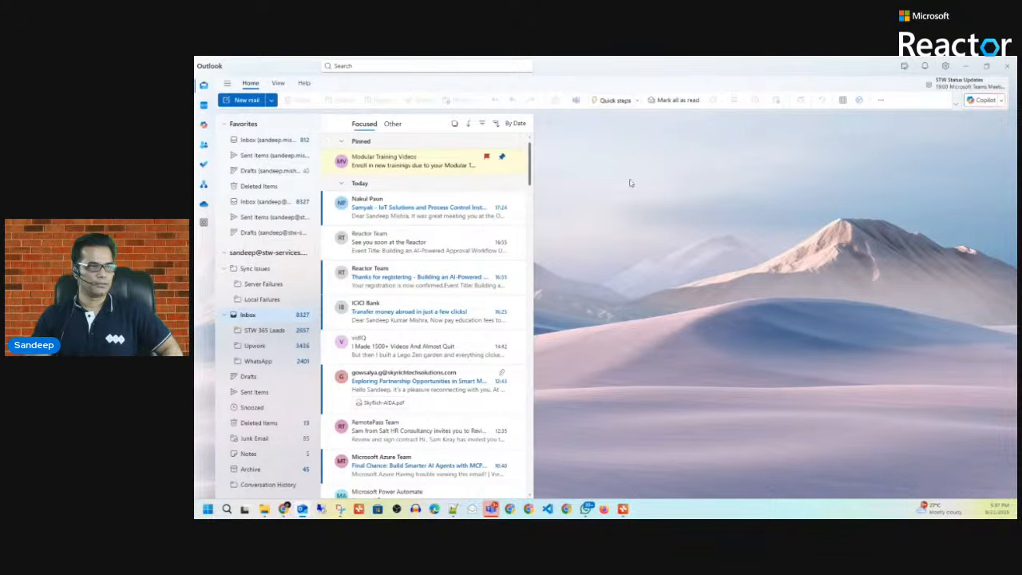
left_click(967, 67)
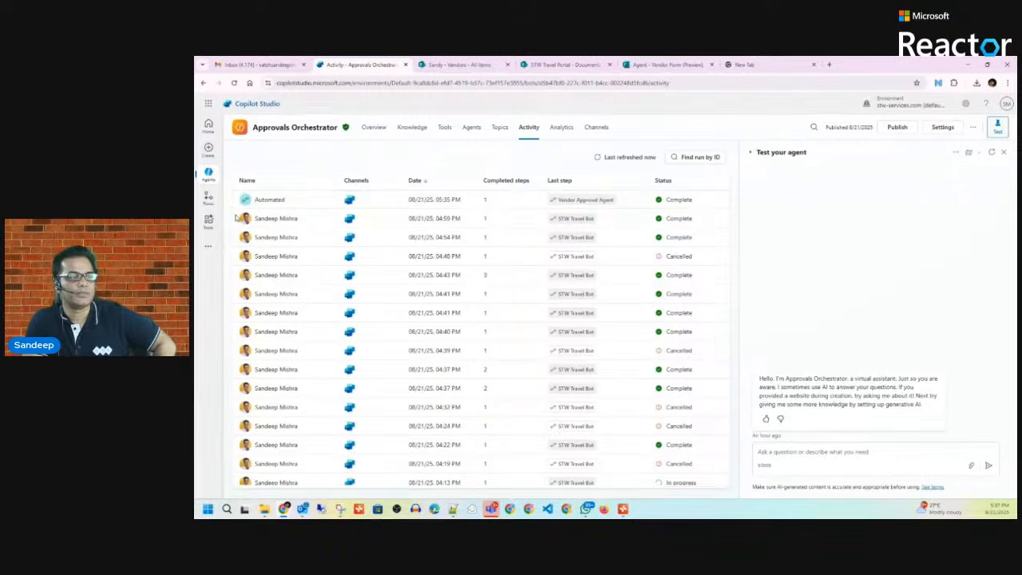
Step: Refresh the activity list a few times and check Outlook for the purchase order email
left_click(622, 162)
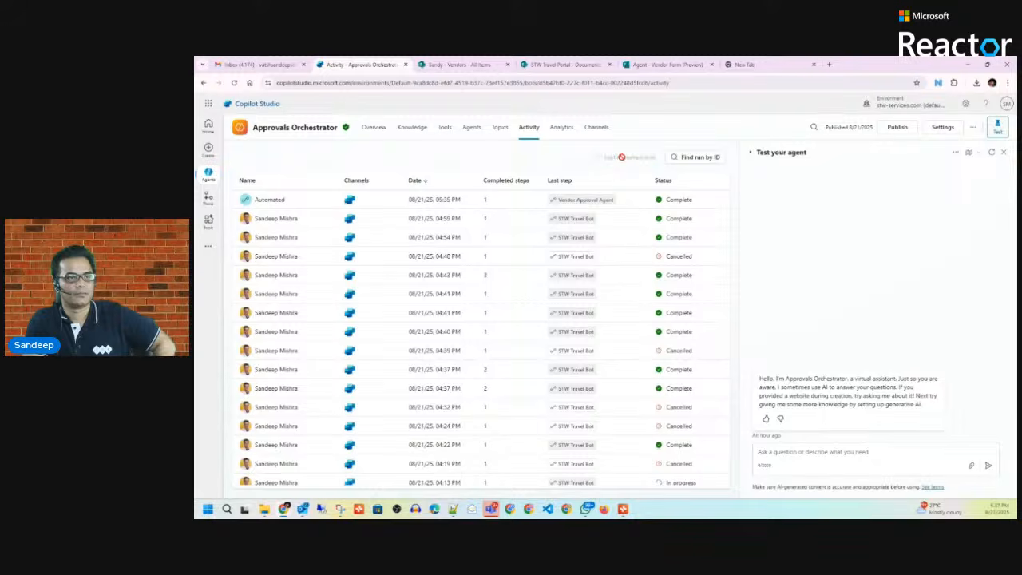
left_click(622, 158)
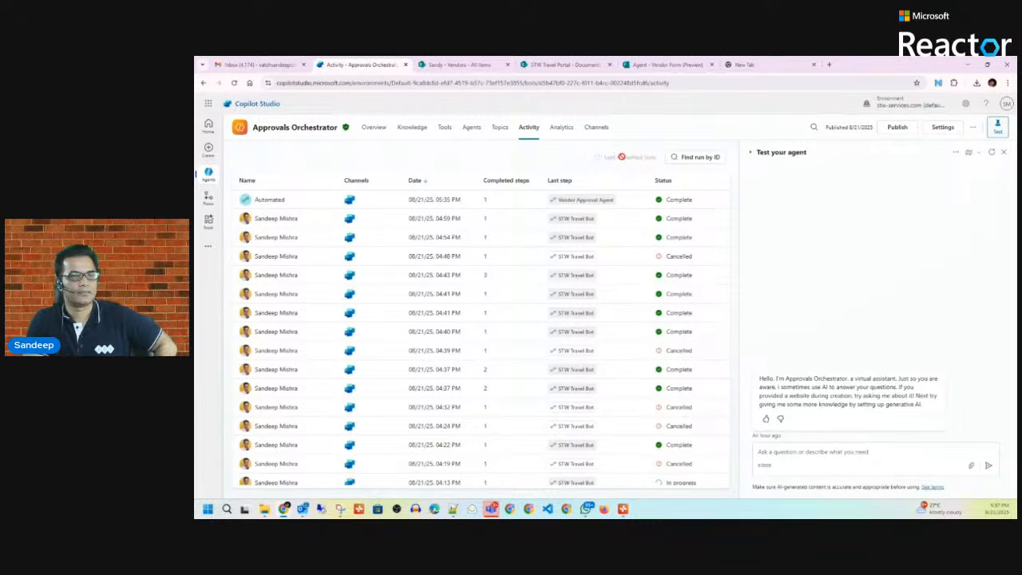
left_click(622, 157)
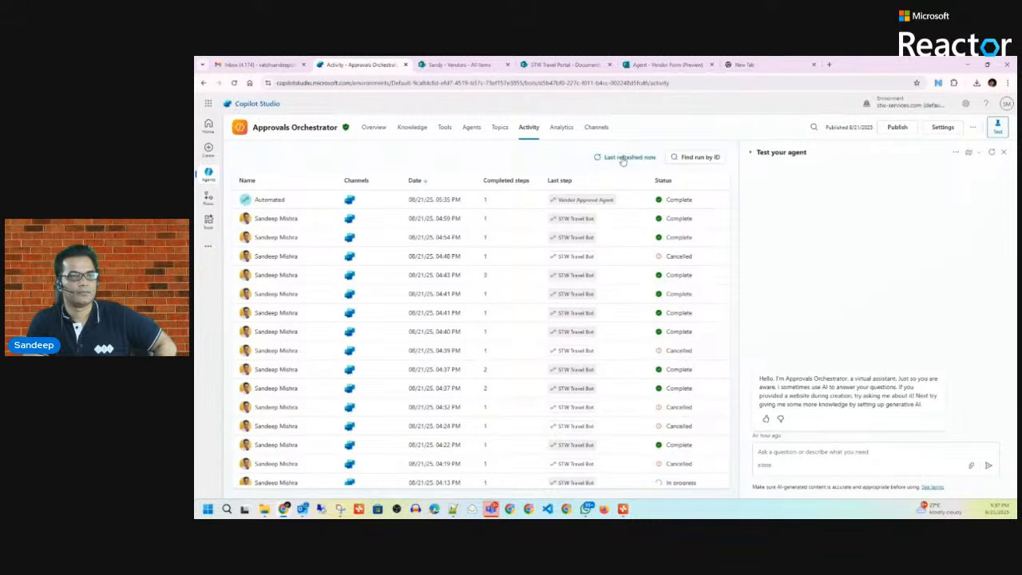
left_click(303, 510)
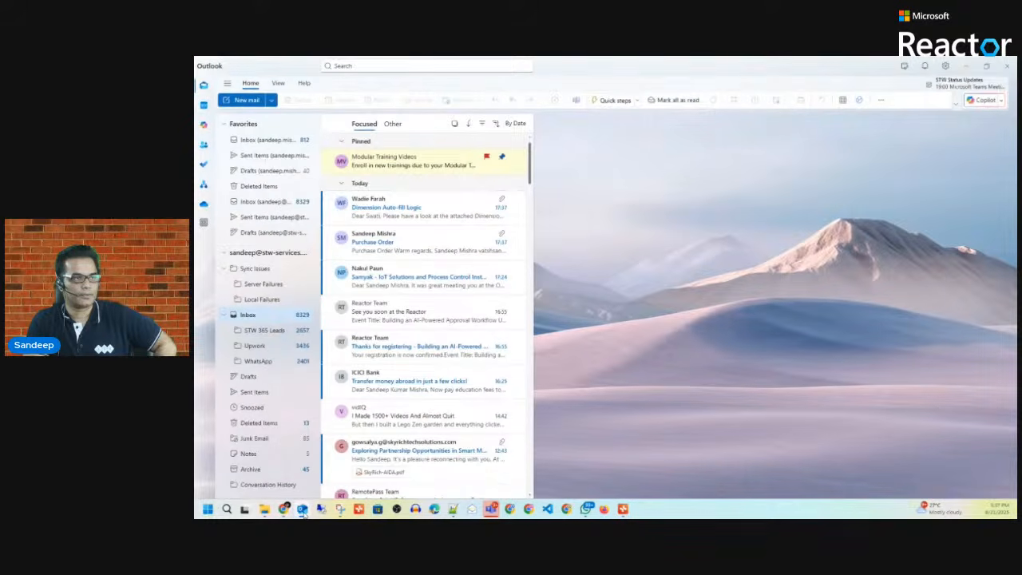
left_click(303, 511)
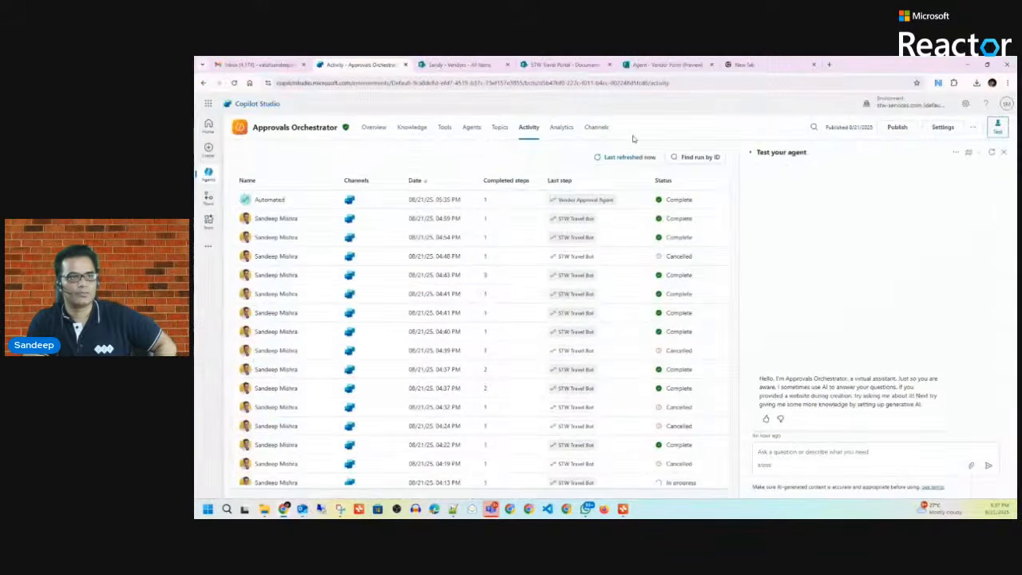
Step: Keep refreshing until the 05:37 PM Automated run appears, then open its activity map
left_click(625, 156)
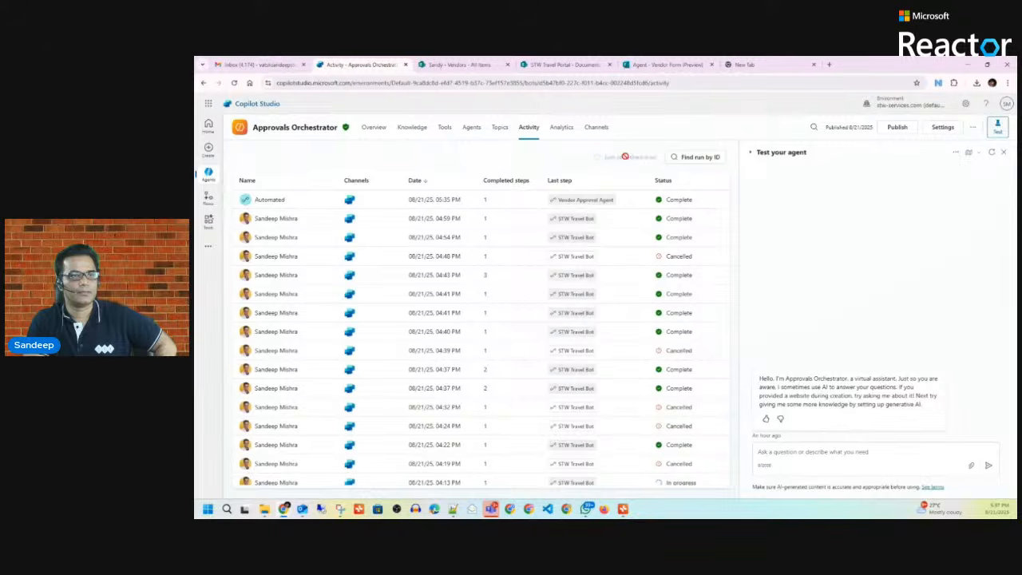
left_click(627, 161)
left_click(627, 159)
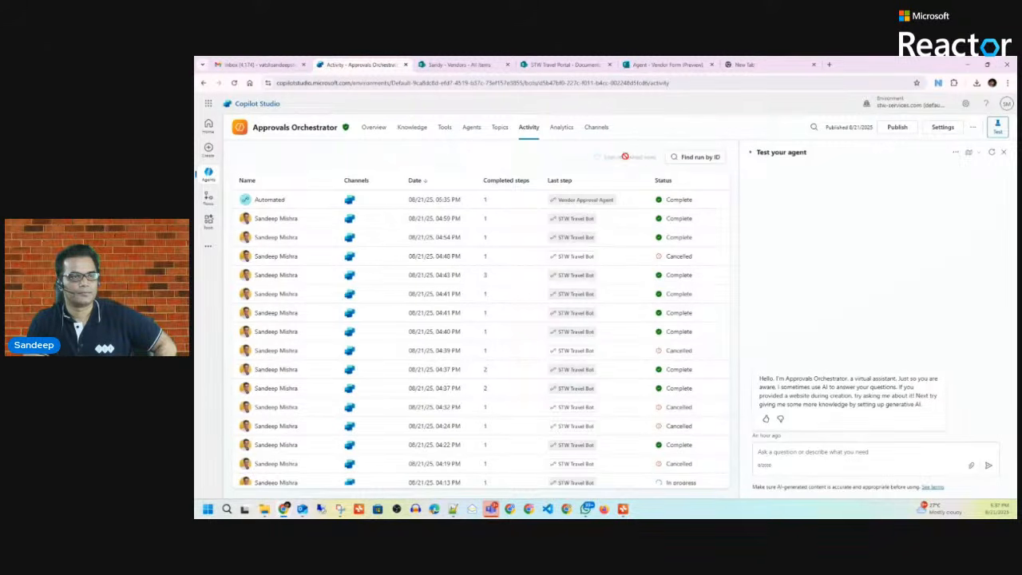
left_click(627, 159)
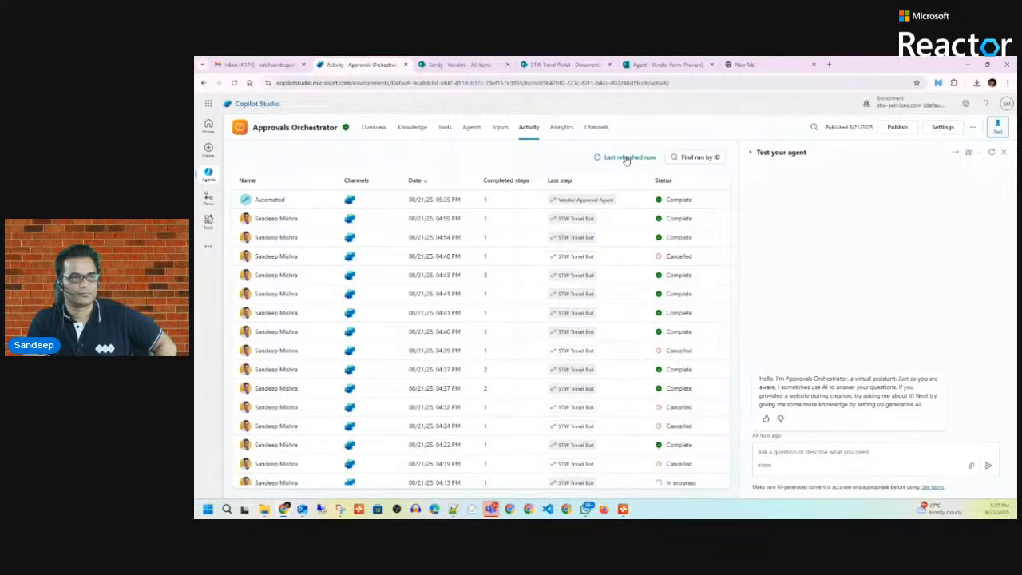
left_click(627, 159)
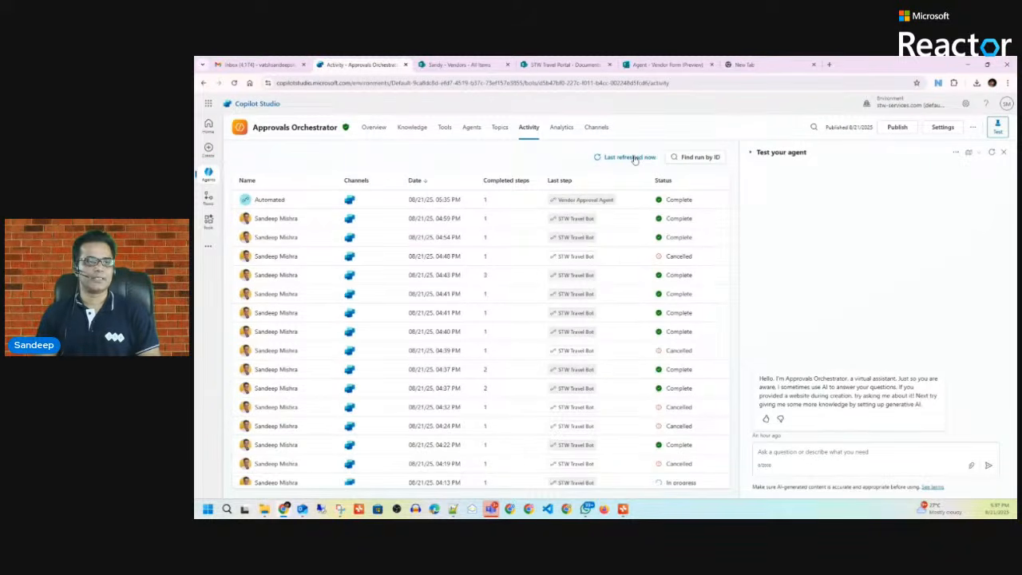
left_click(634, 158)
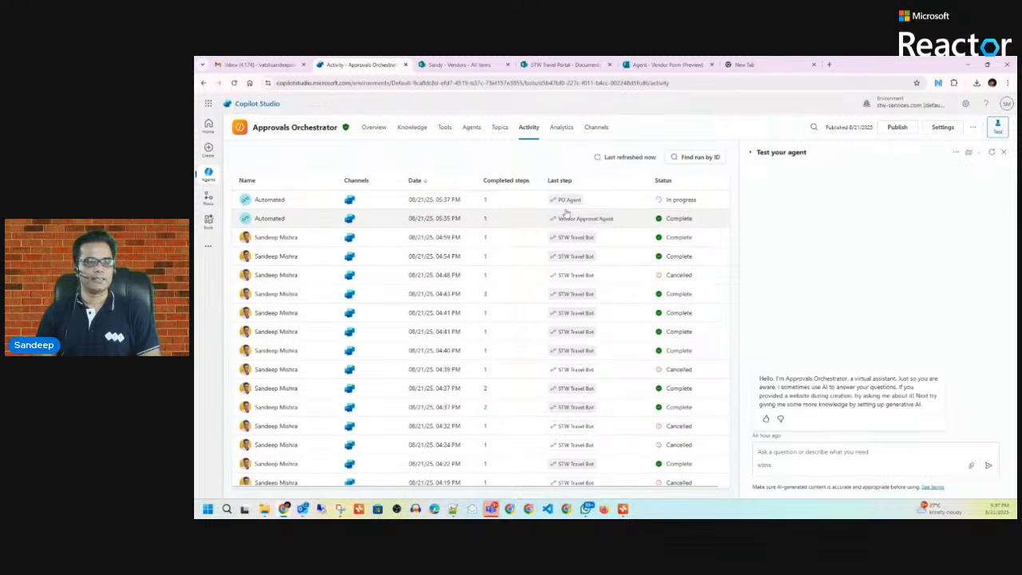
left_click(268, 201)
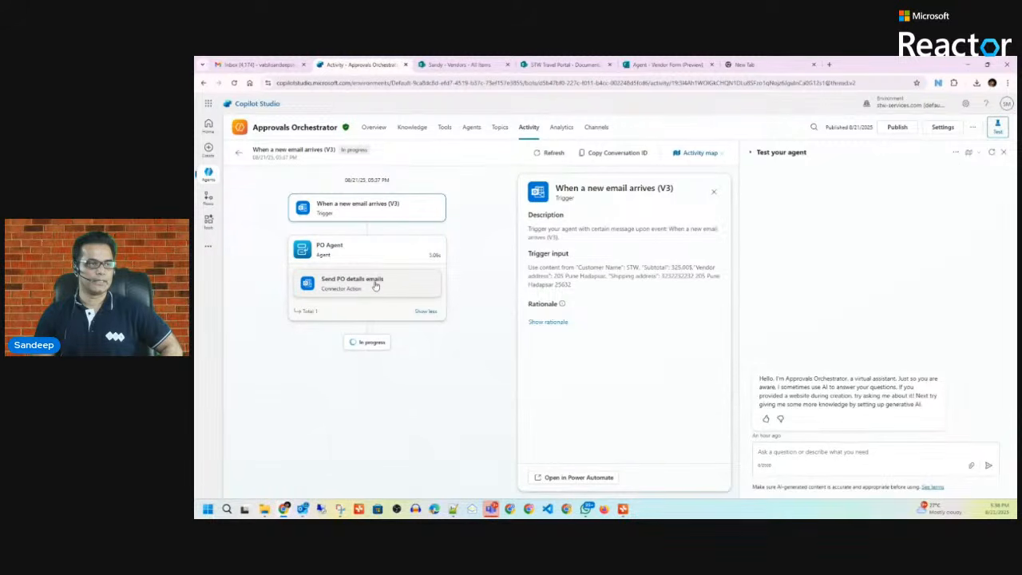
Step: Read the Purchase Order Approval Request email in Outlook, then open Approvals Orchestrator's Overview page
left_click(303, 508)
left_click(424, 206)
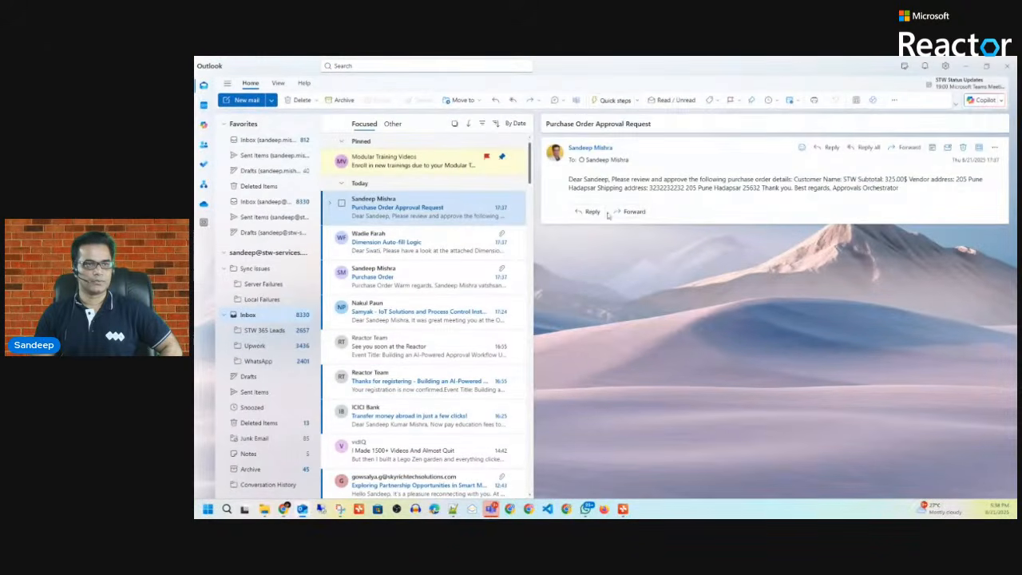
left_click(968, 66)
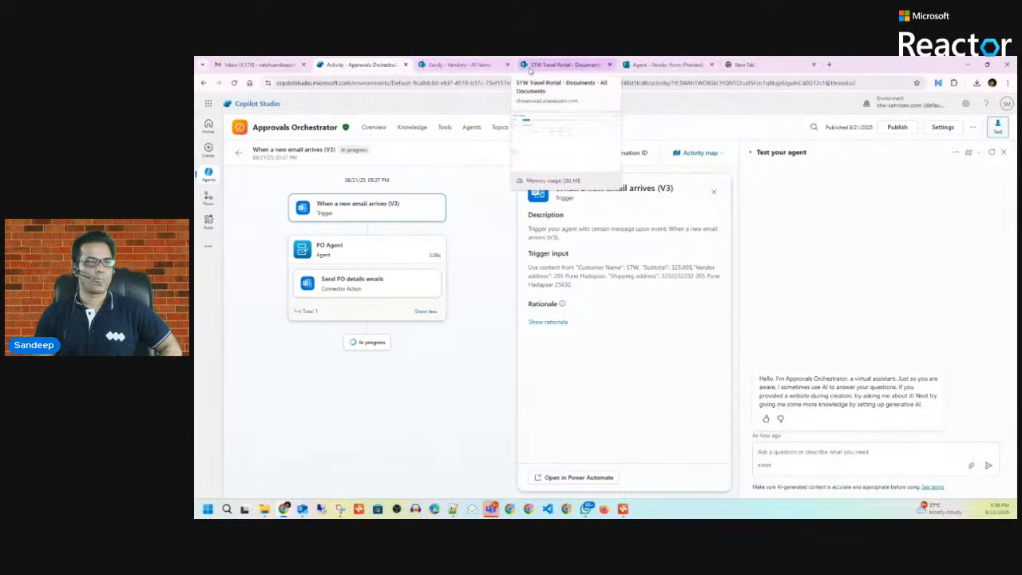
left_click(237, 155)
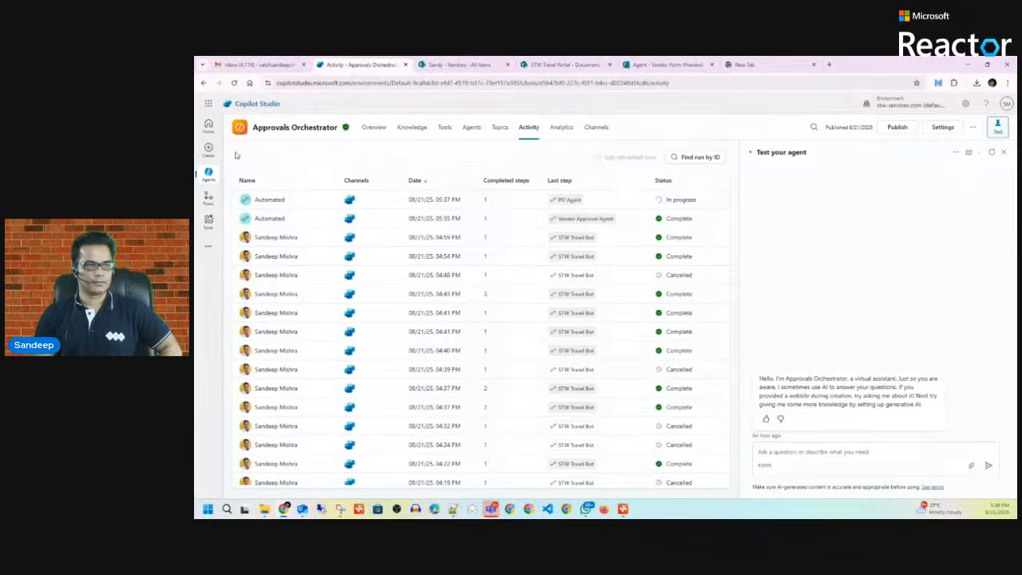
left_click(375, 128)
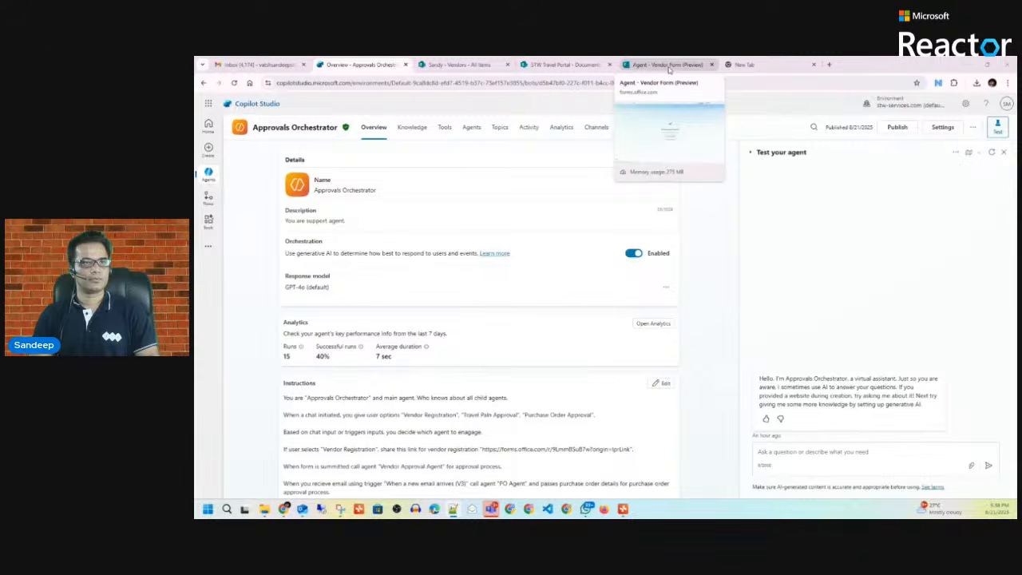
left_click(559, 64)
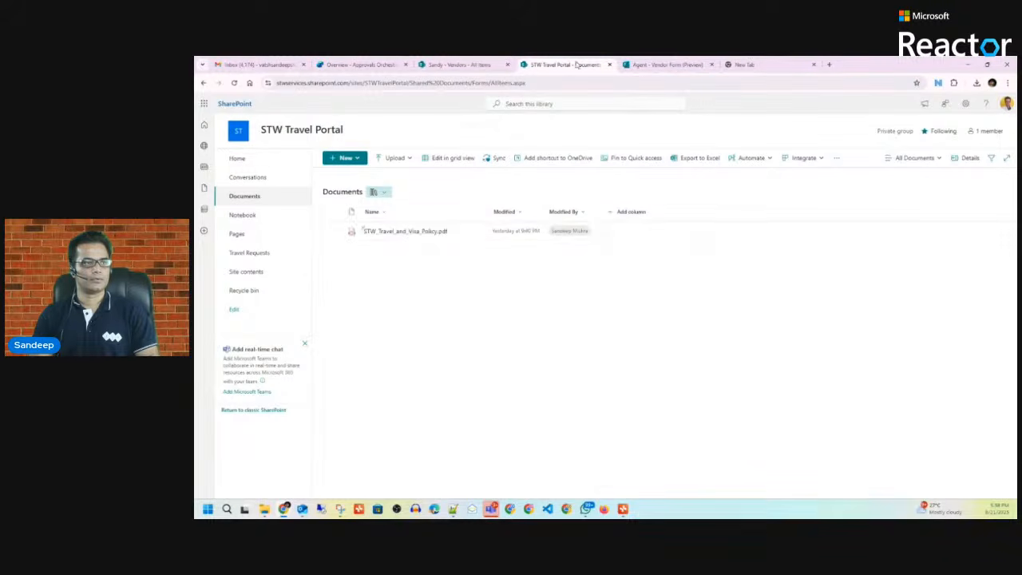
left_click(411, 232)
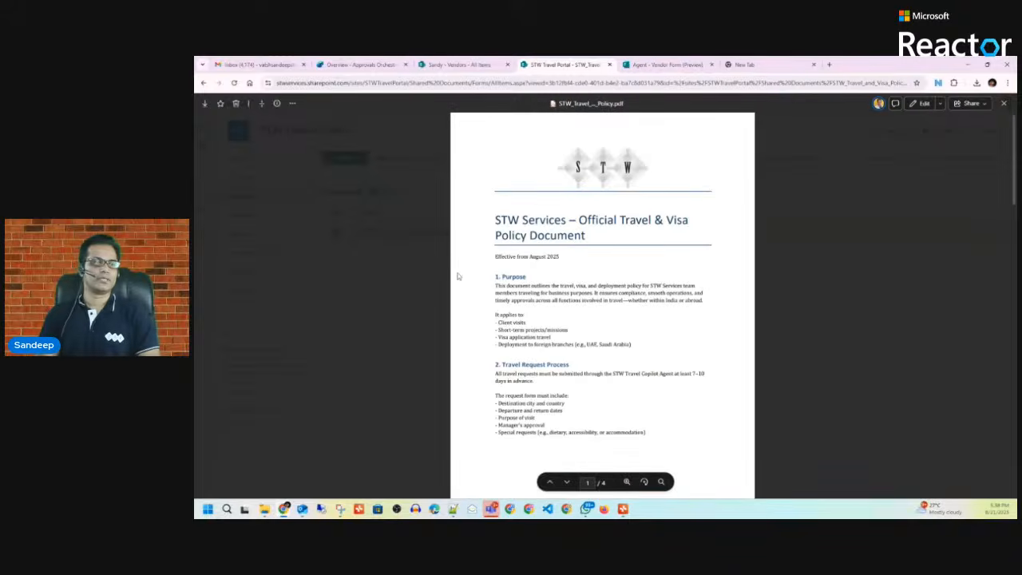
scroll(503, 268, "down", 15)
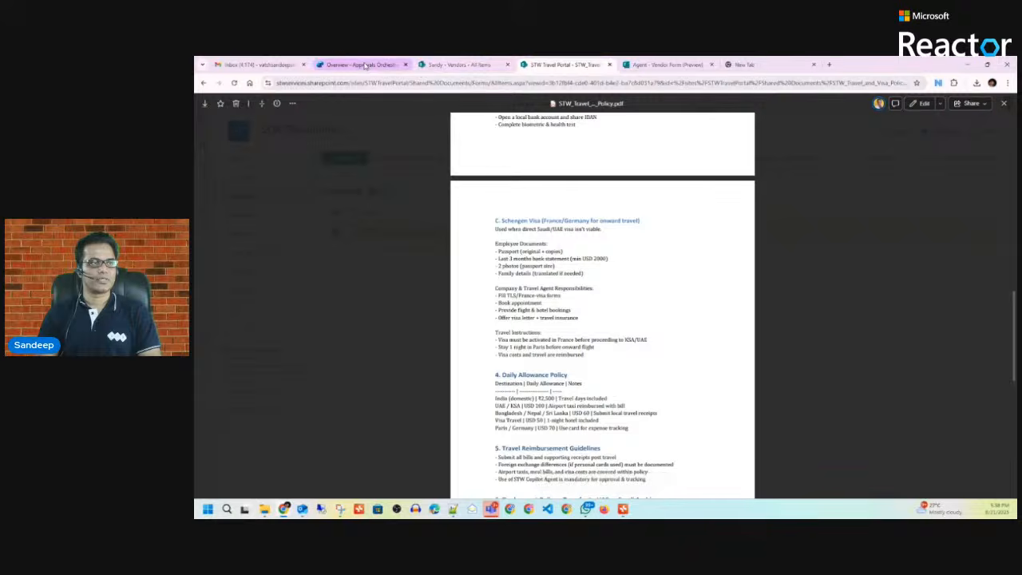
left_click(398, 67)
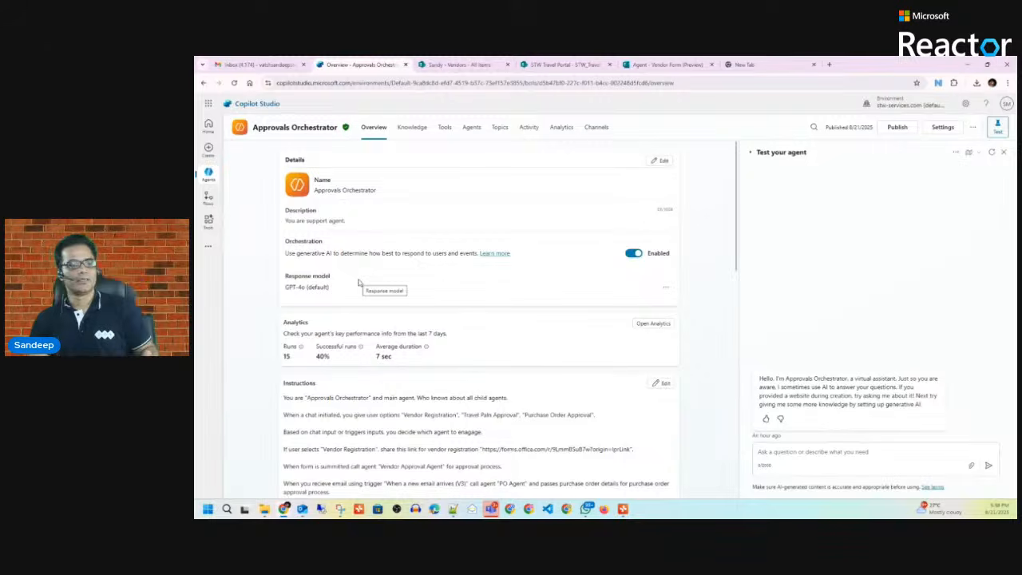
Step: Ask the test agent the UAE/Saudi Arabia business visa question, then open the Agents list
scroll(413, 323, "down", 3)
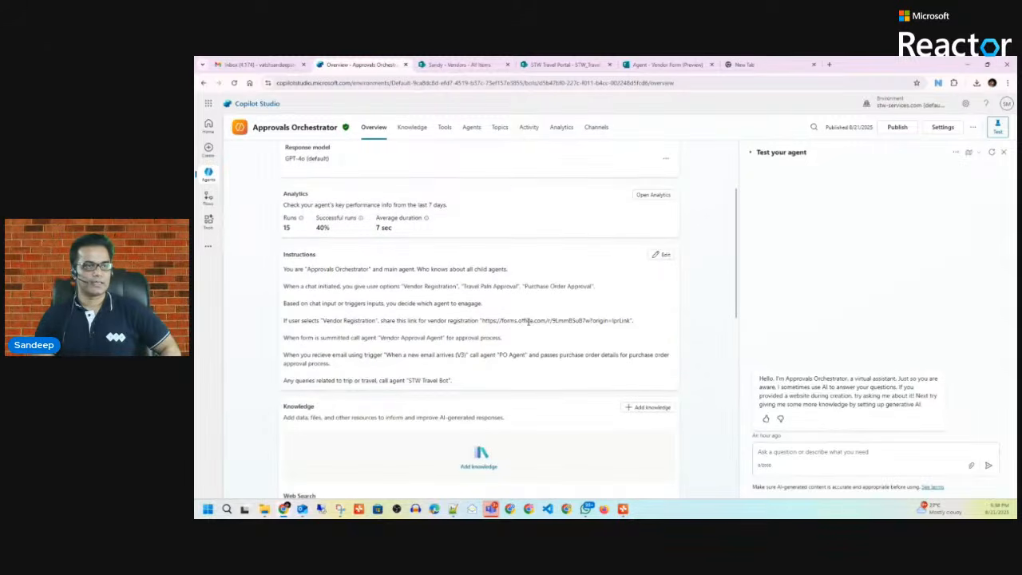
left_click(774, 452)
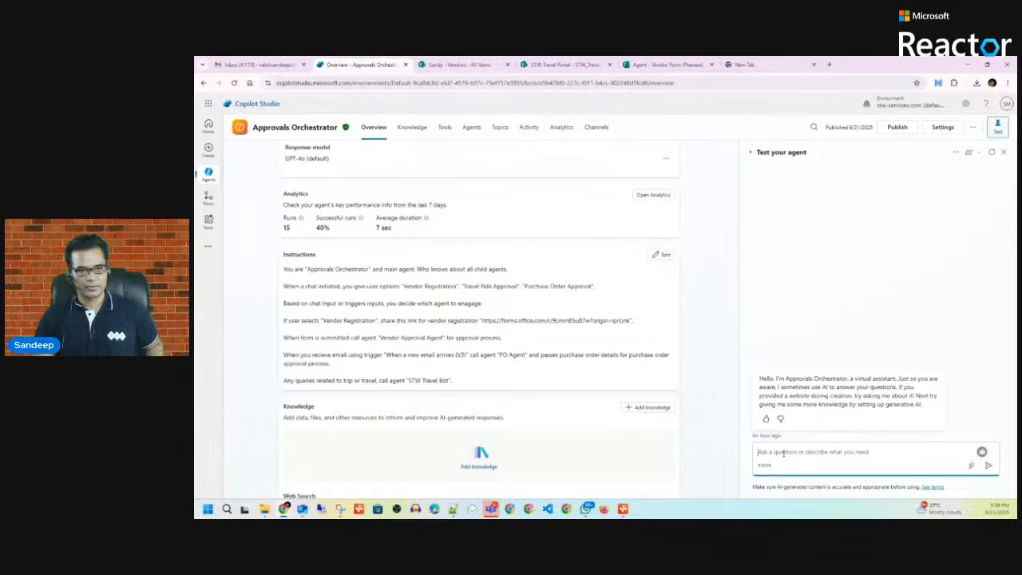
type("What will be rule for UAE / Saudi Arabia – Business Visa")
type("What will be rule for UAE / Saudi Arabia – Business Visa")
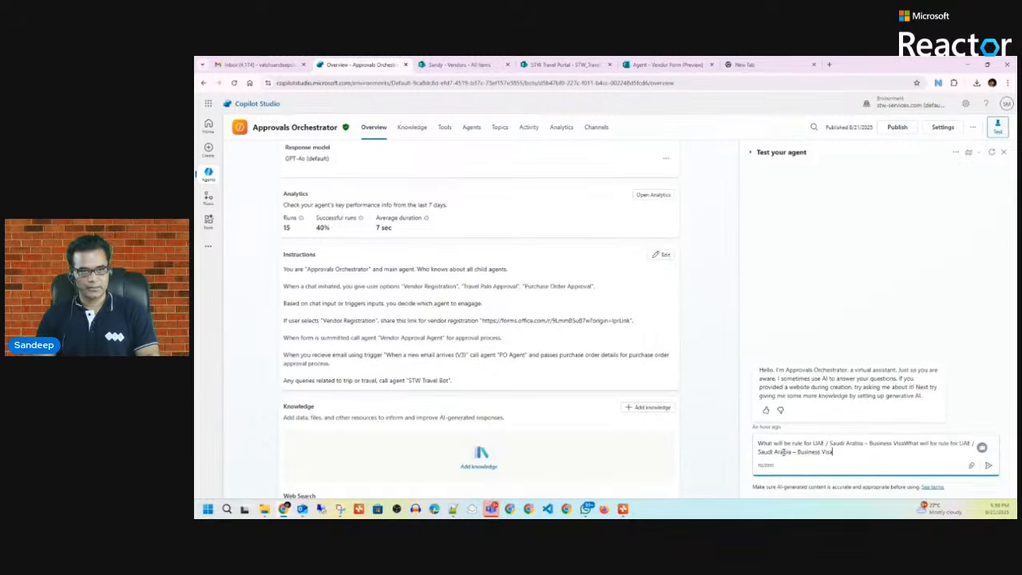
key("ctrl+a")
type("What will be rule for UAE / Saudi Arabia – Business Visa")
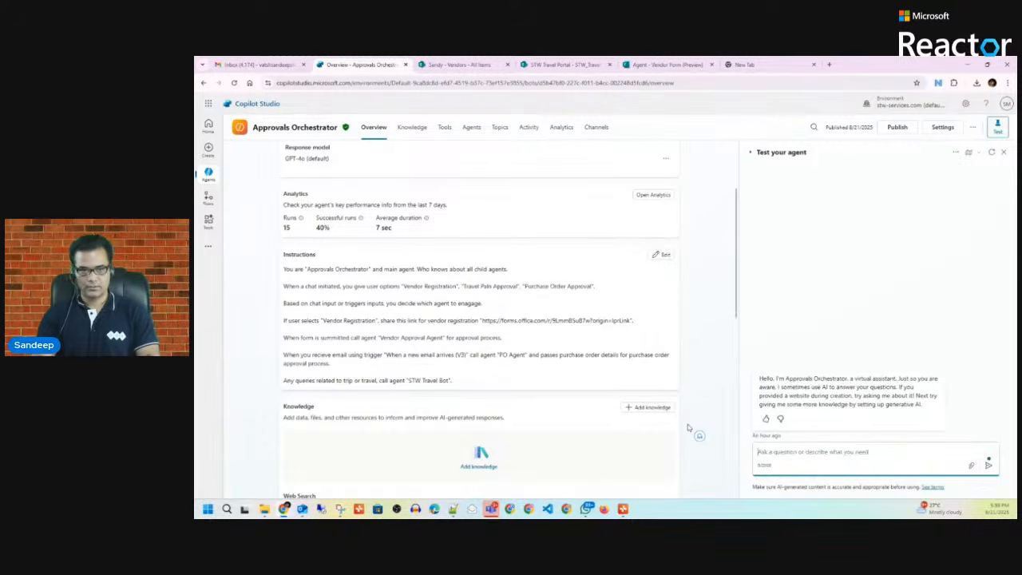
key("Return")
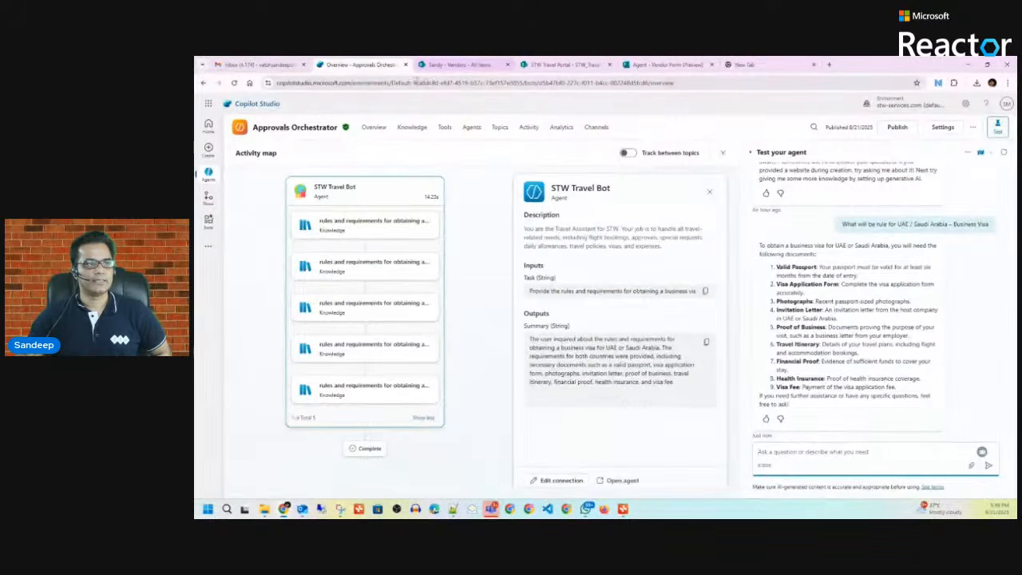
left_click(471, 130)
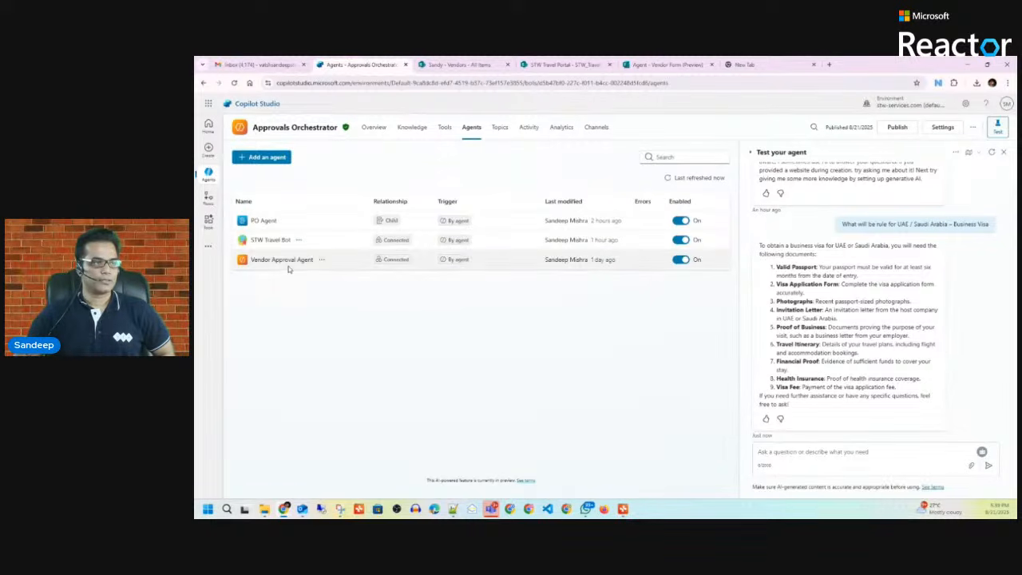
Step: Close the test chat, return to Overview, and open the Agent Form trigger's '...' menu
left_click(1004, 152)
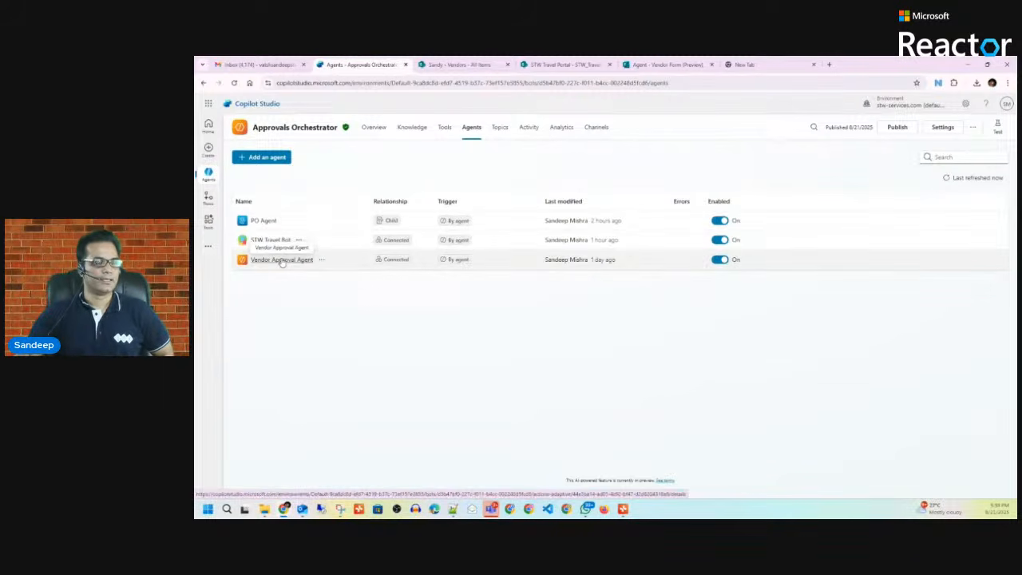
left_click(373, 129)
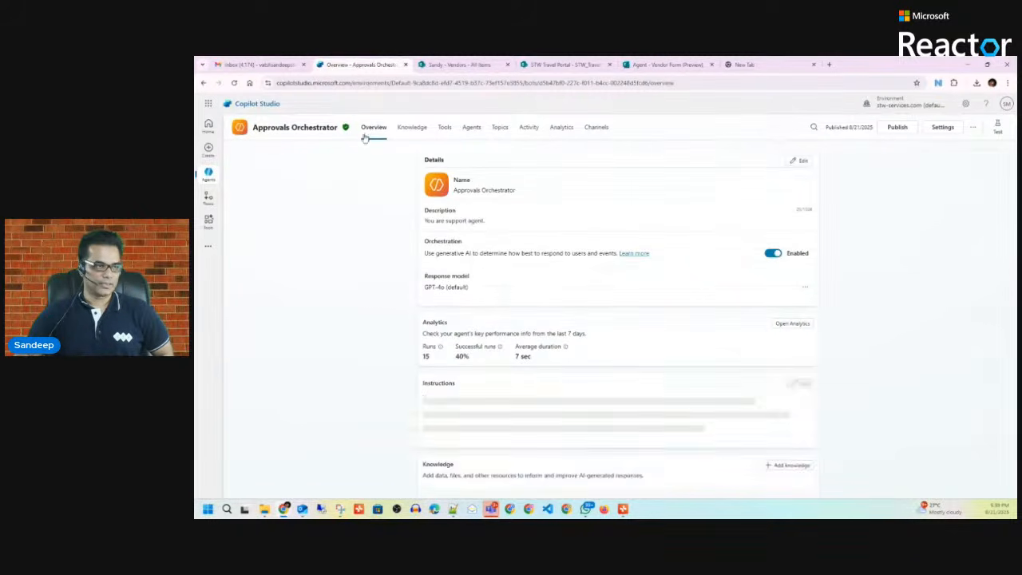
scroll(535, 346, "down", 10)
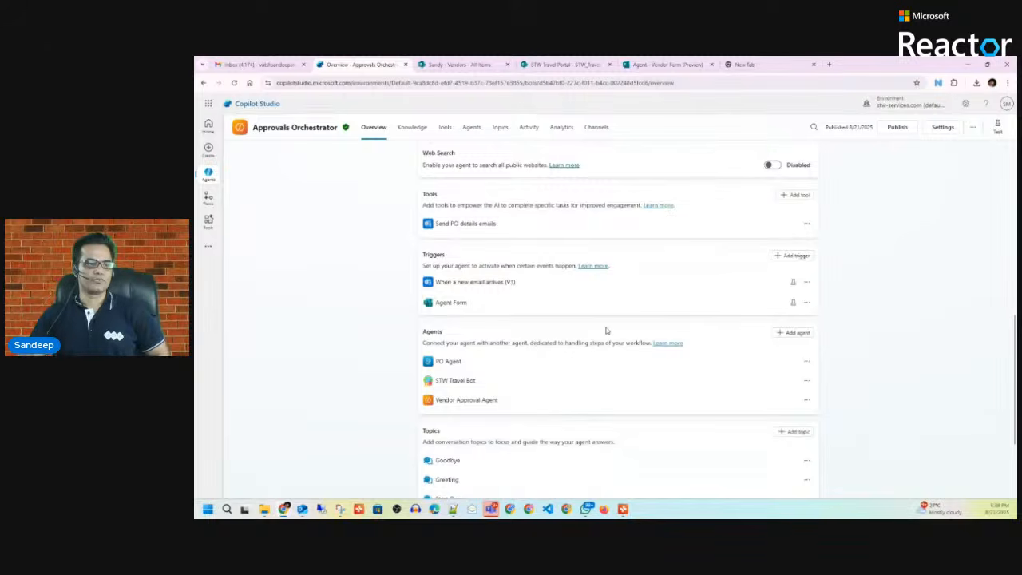
scroll(582, 343, "down", 3)
scroll(584, 344, "up", 2)
scroll(584, 343, "up", 1)
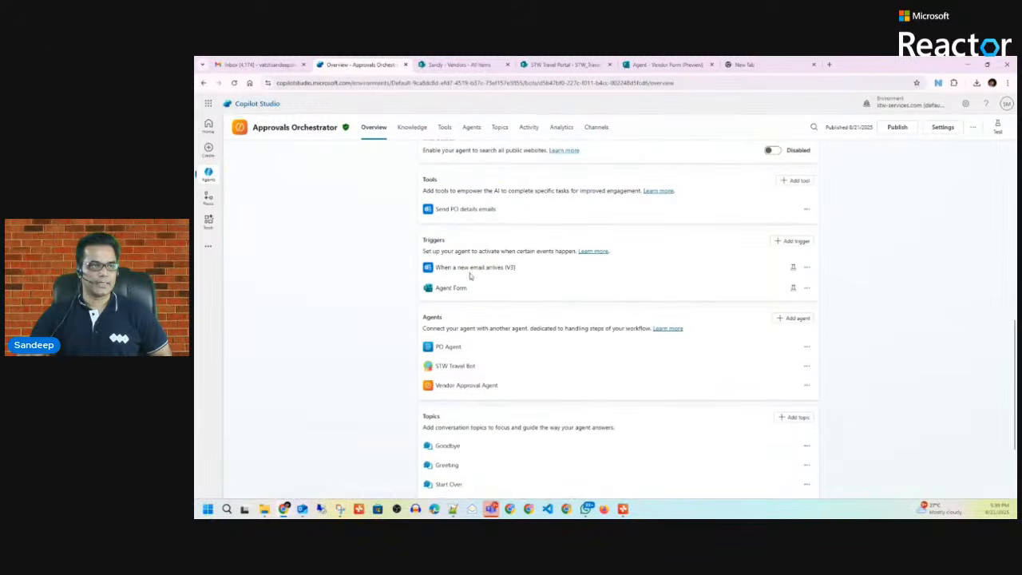
left_click(806, 288)
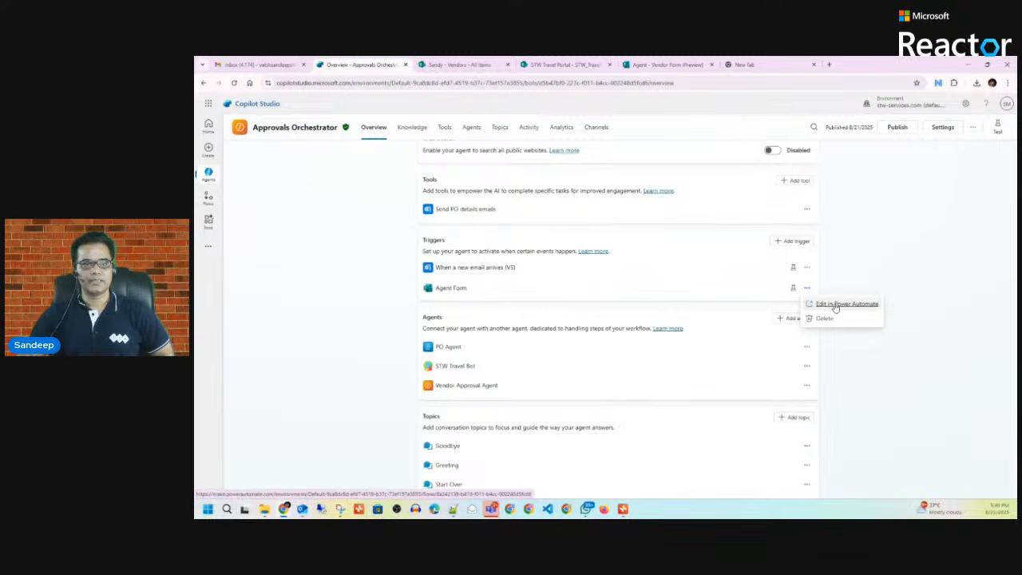
Step: Edit the Agent Form flow in Power Automate, inspecting each action inside the expanded For each loop
left_click(836, 305)
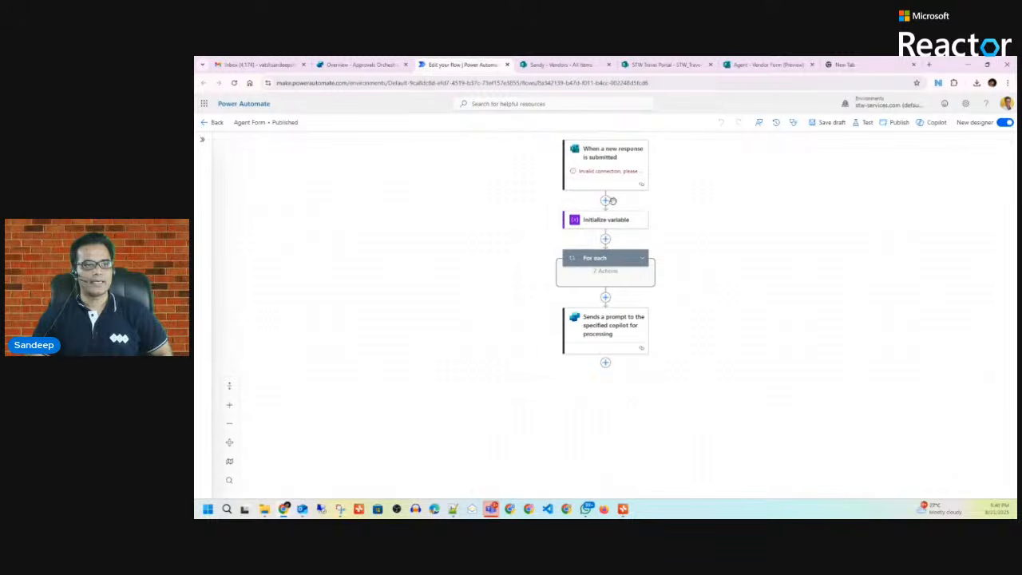
left_click(603, 157)
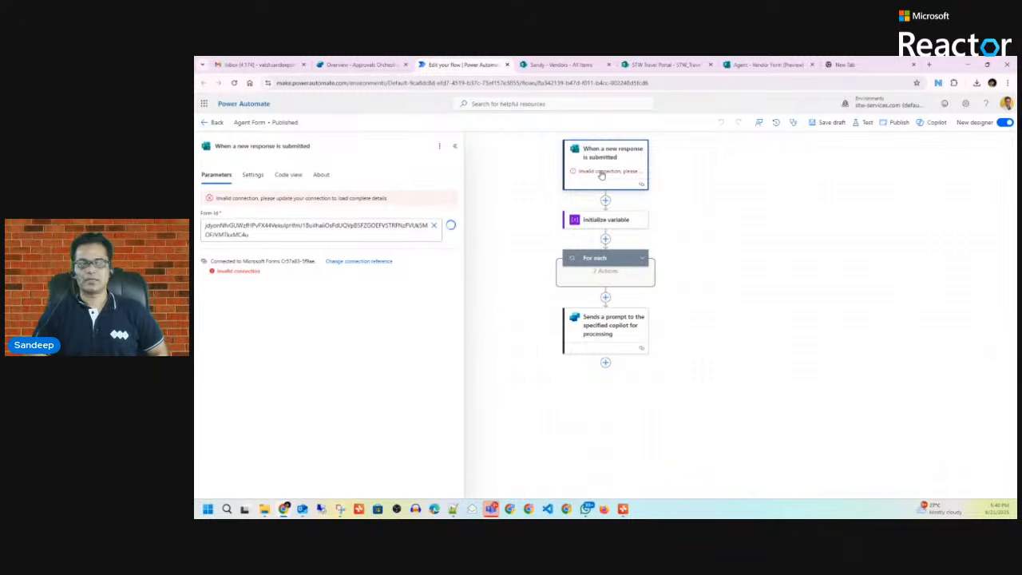
left_click(603, 224)
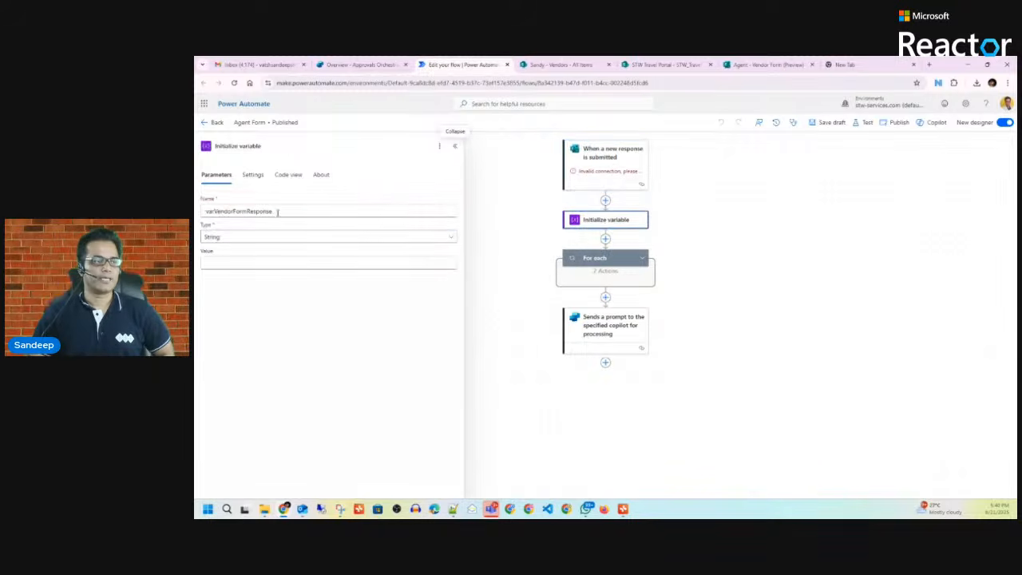
left_click(642, 258)
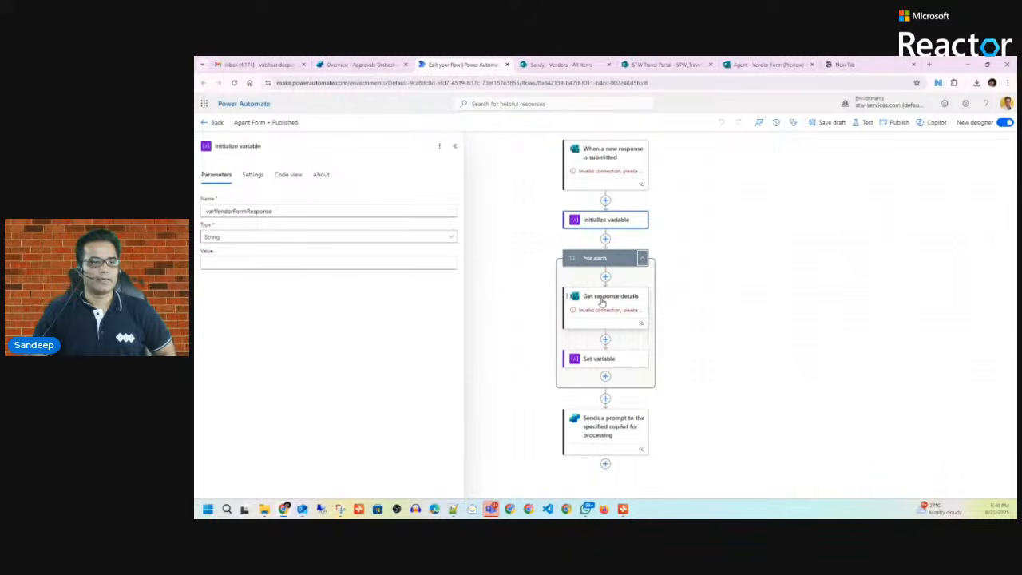
left_click(604, 359)
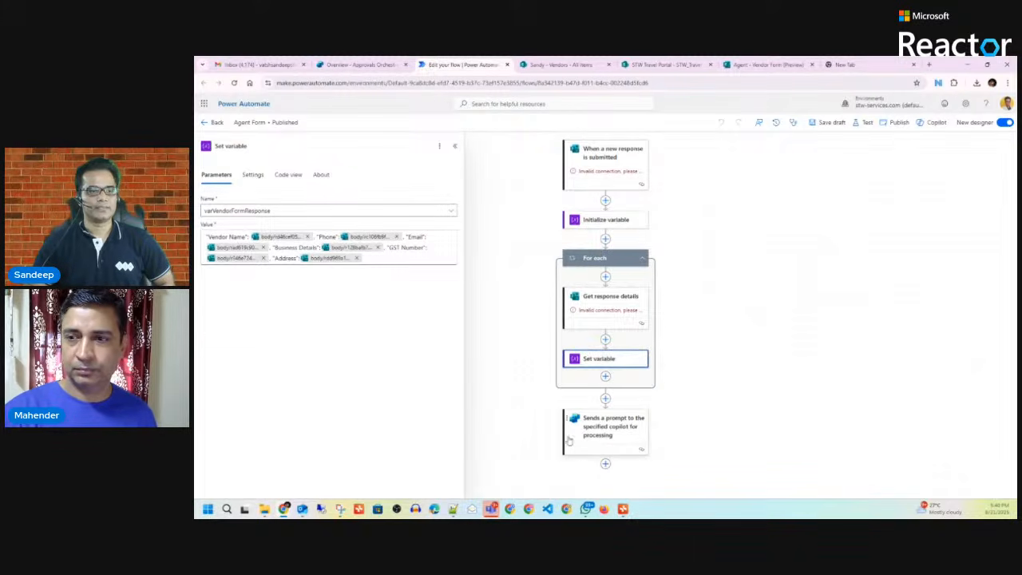
left_click(609, 434)
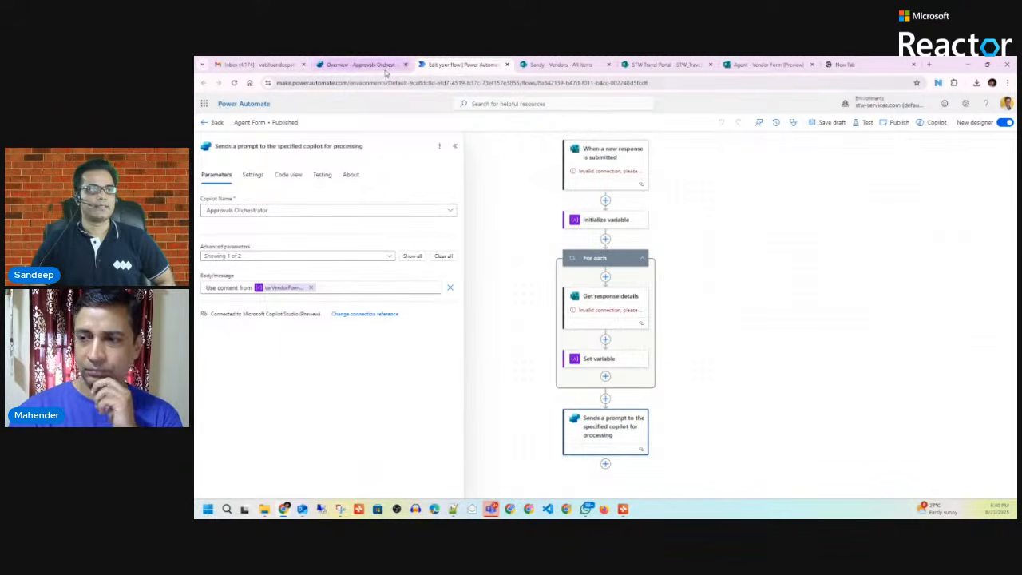
left_click(359, 65)
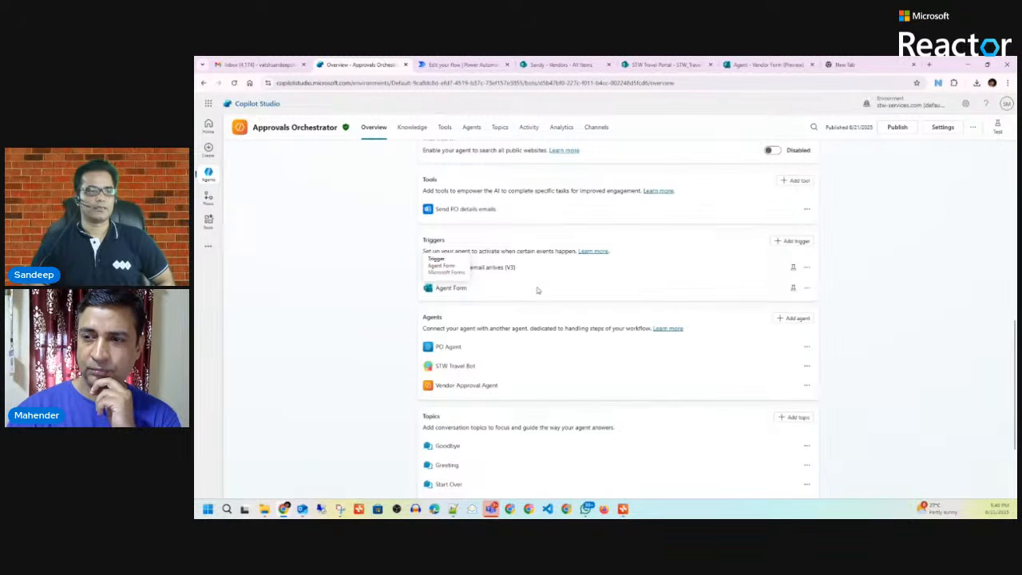
Step: Recheck the Agent Form flow's Initialize variable step, then show the email trigger's options on the overview
scroll(499, 307, "up", 2)
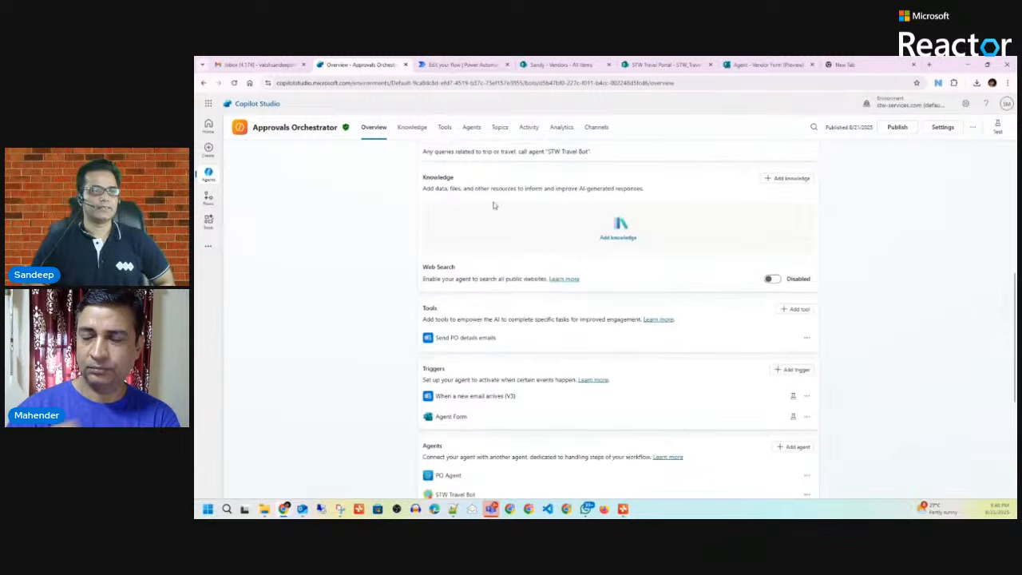
scroll(542, 287, "down", 4)
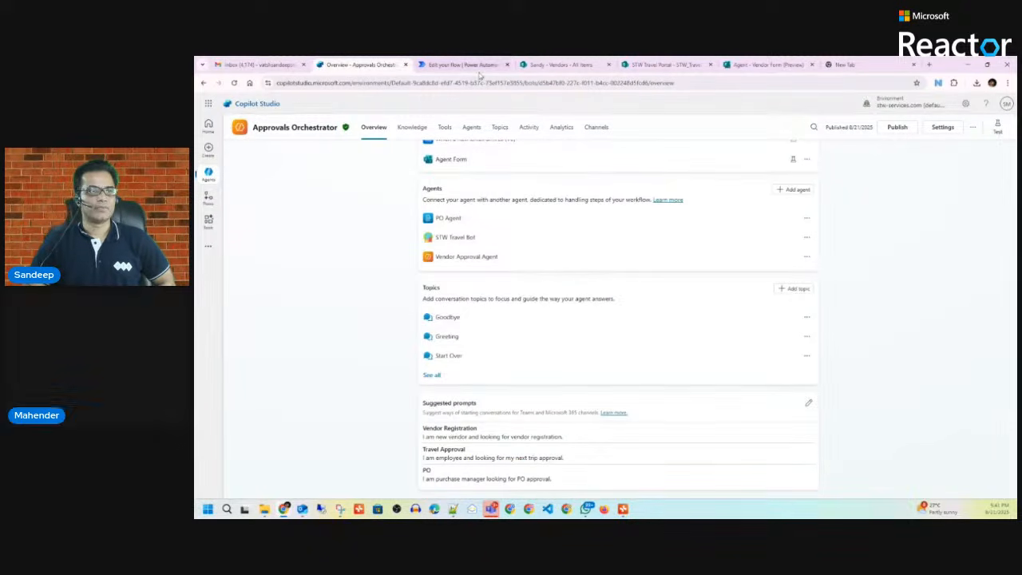
scroll(616, 320, "up", 3)
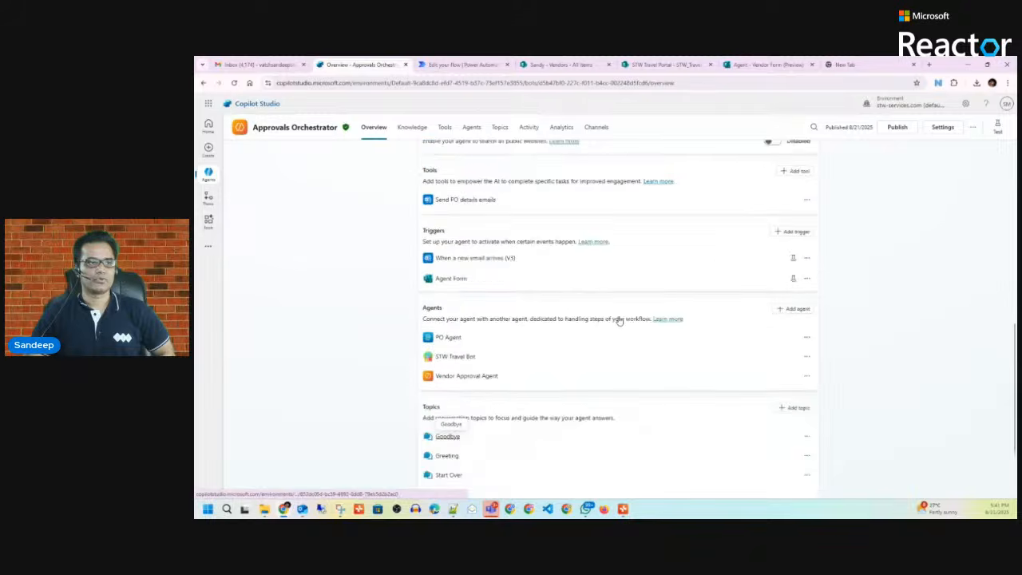
left_click(459, 66)
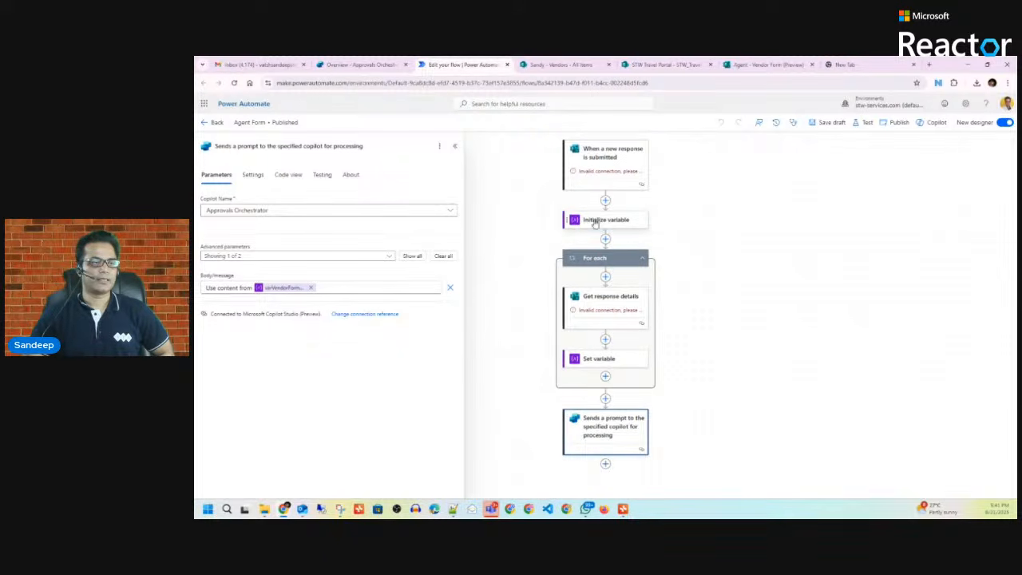
left_click(595, 224)
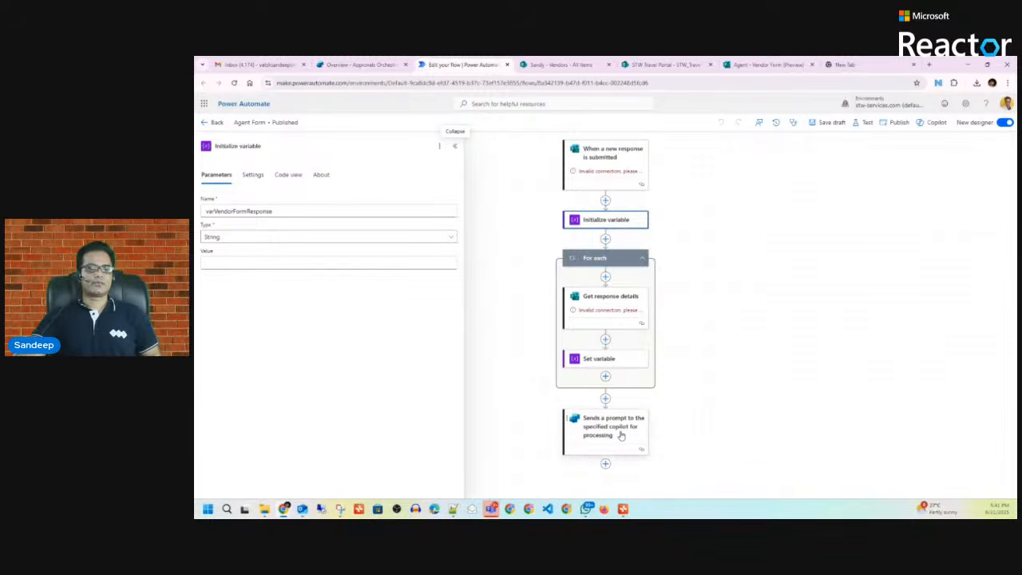
left_click(366, 66)
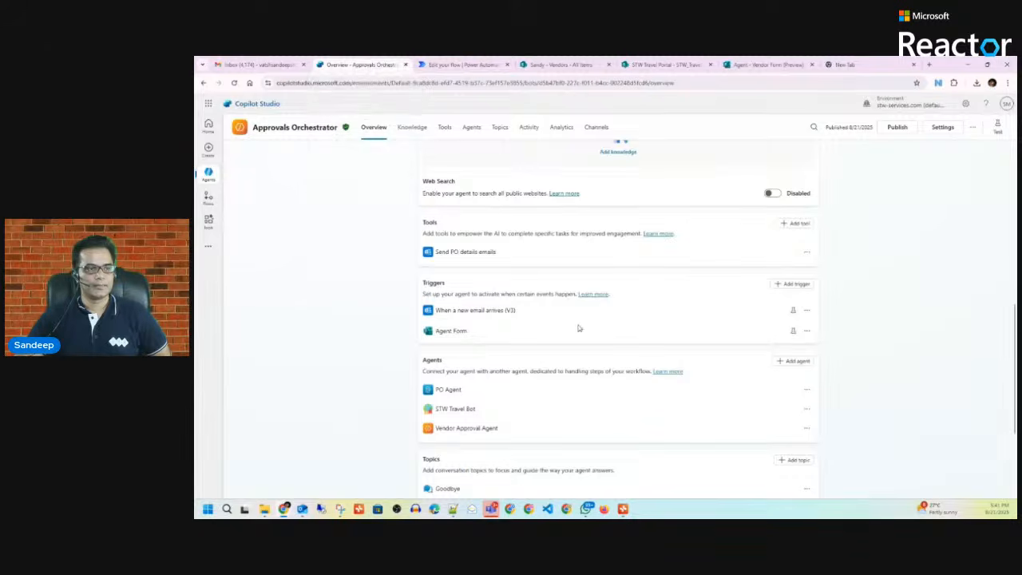
left_click(808, 311)
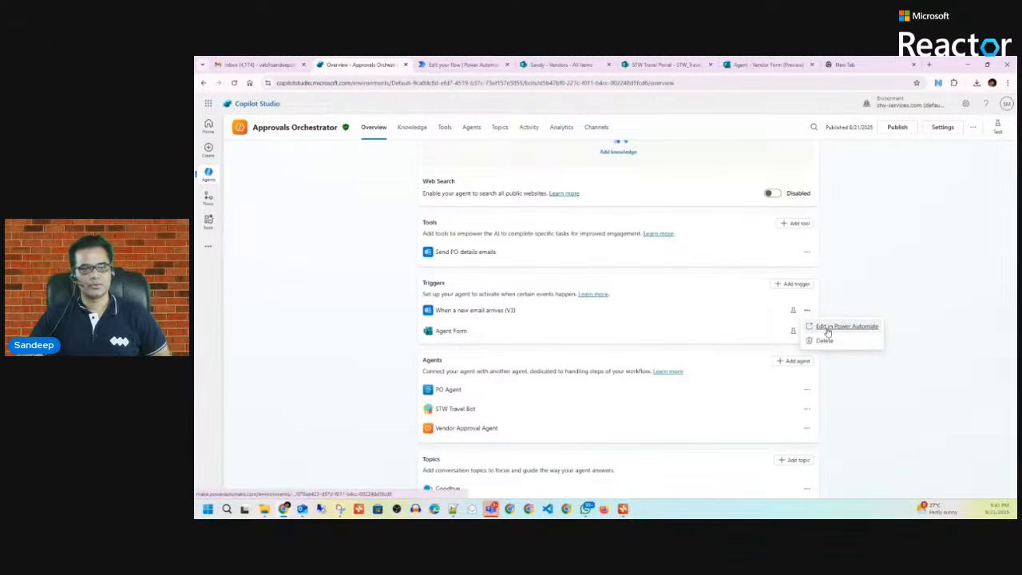
Step: Open the email trigger's flow in Power Automate and expand both For each loops
left_click(827, 329)
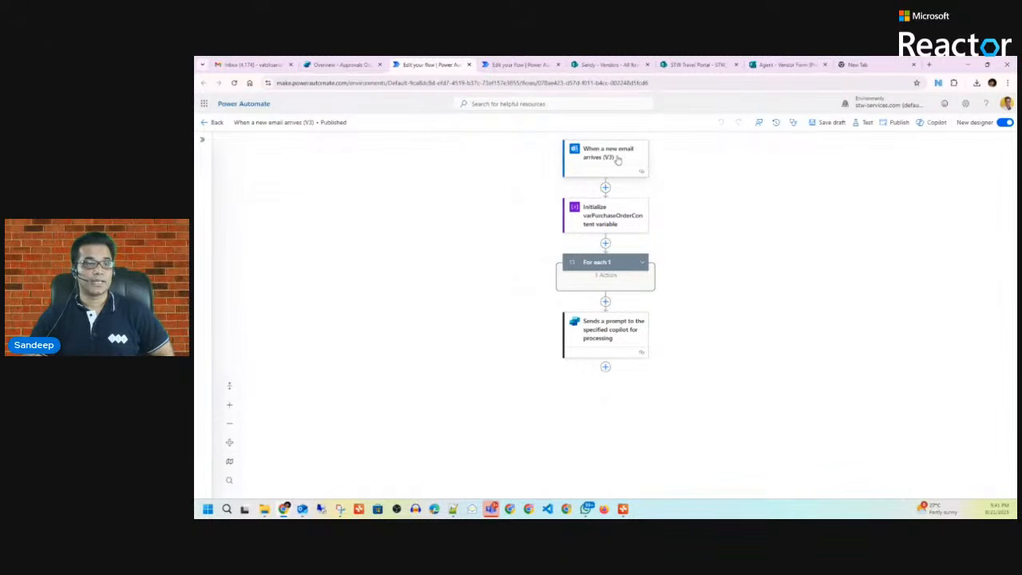
left_click(618, 159)
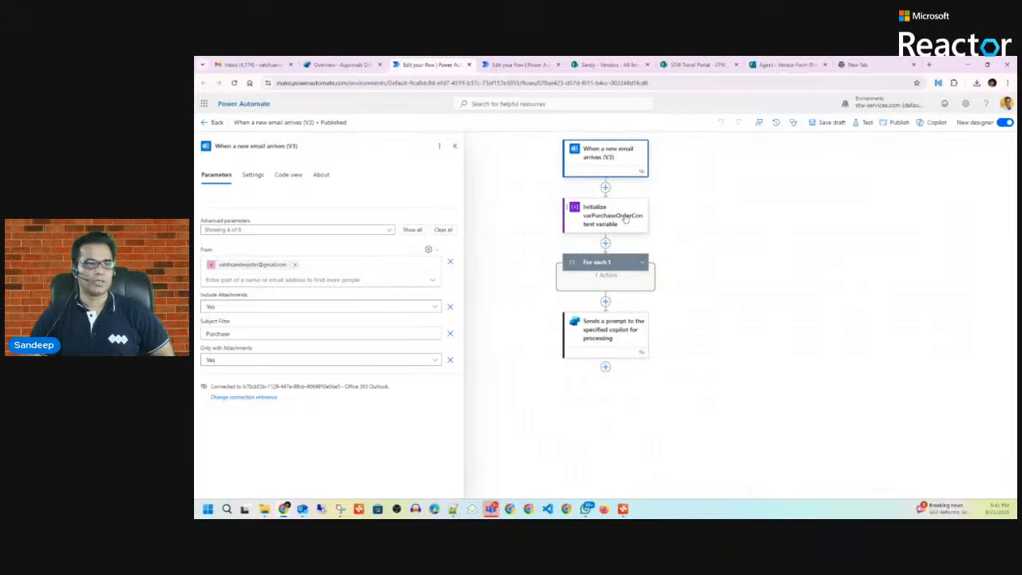
left_click(636, 220)
left_click(642, 262)
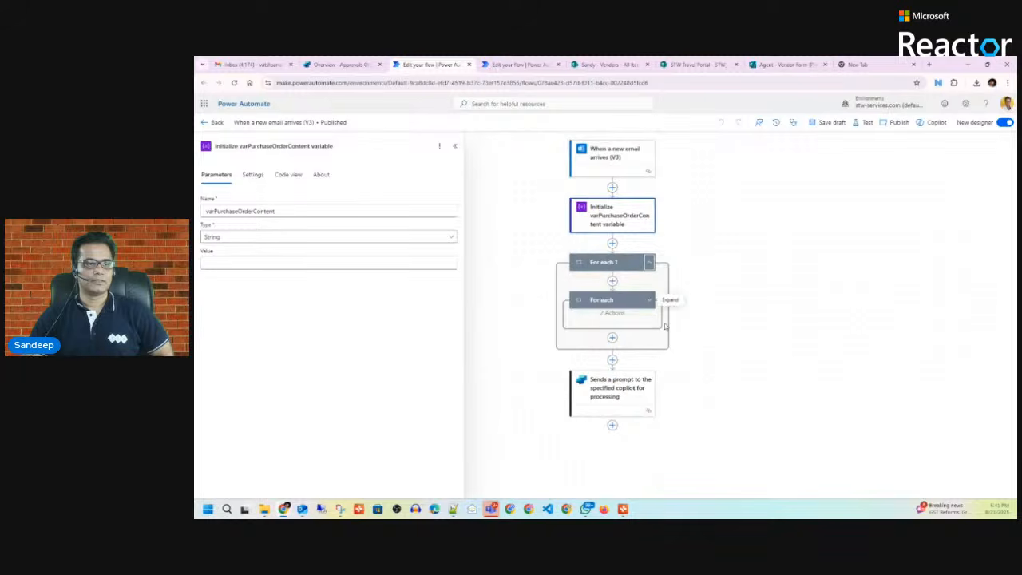
left_click(651, 302)
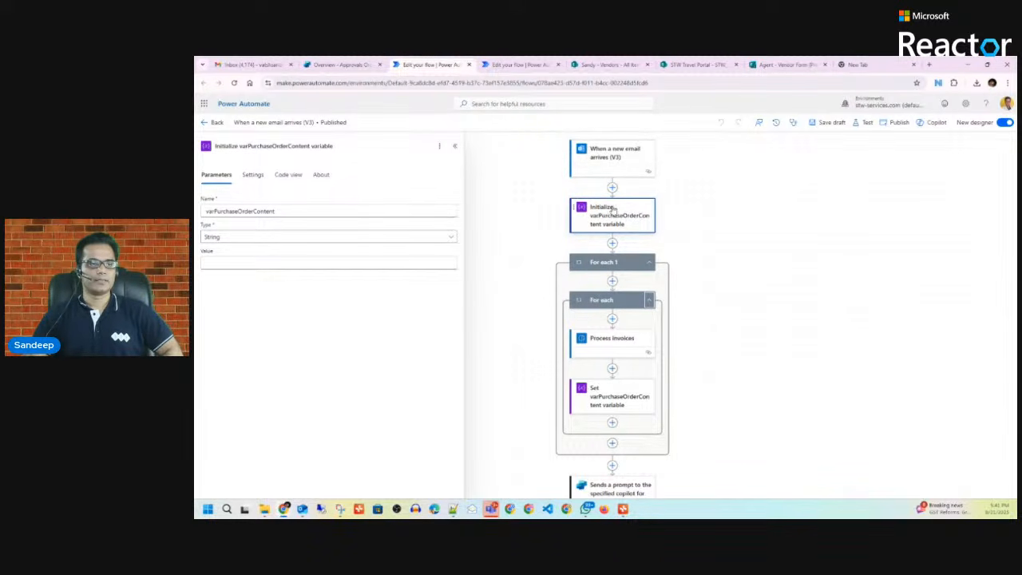
Step: Inspect the Set varPurchaseOrderContent step and the Sends a prompt step to Approvals Orchestrator
scroll(695, 294, "down", 1)
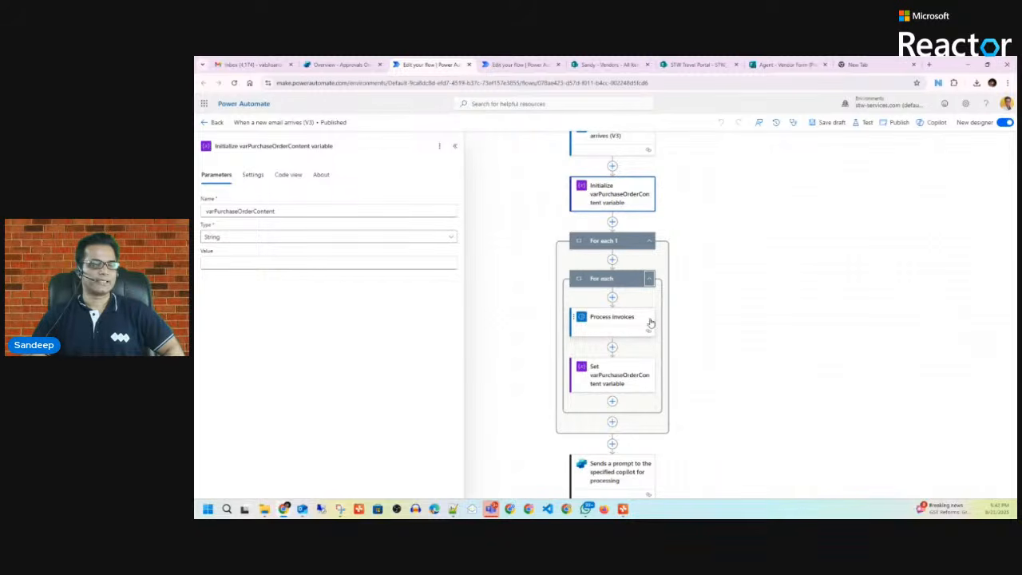
left_click(610, 382)
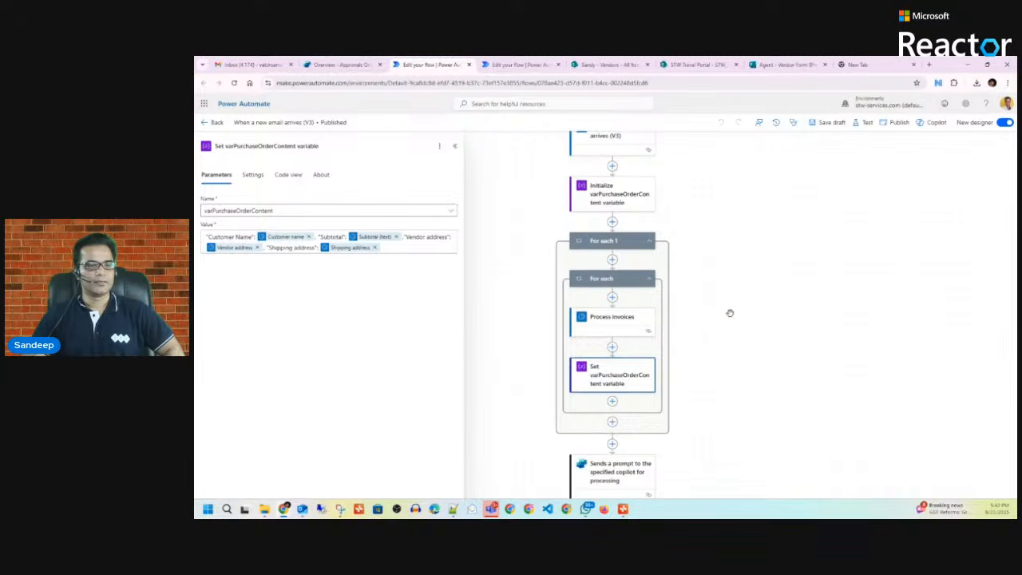
scroll(730, 313, "down", 2)
left_click(631, 411)
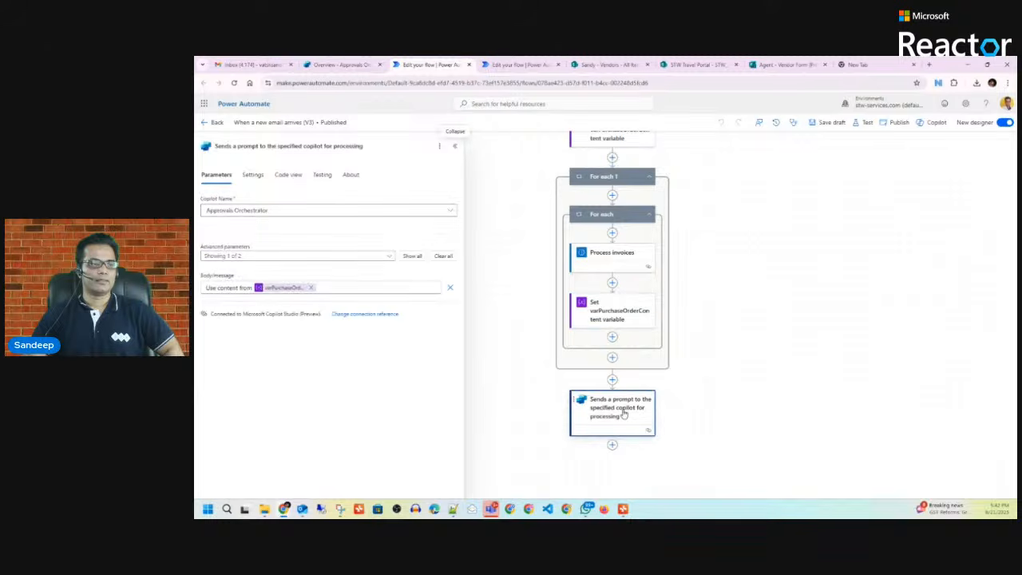
left_click(351, 64)
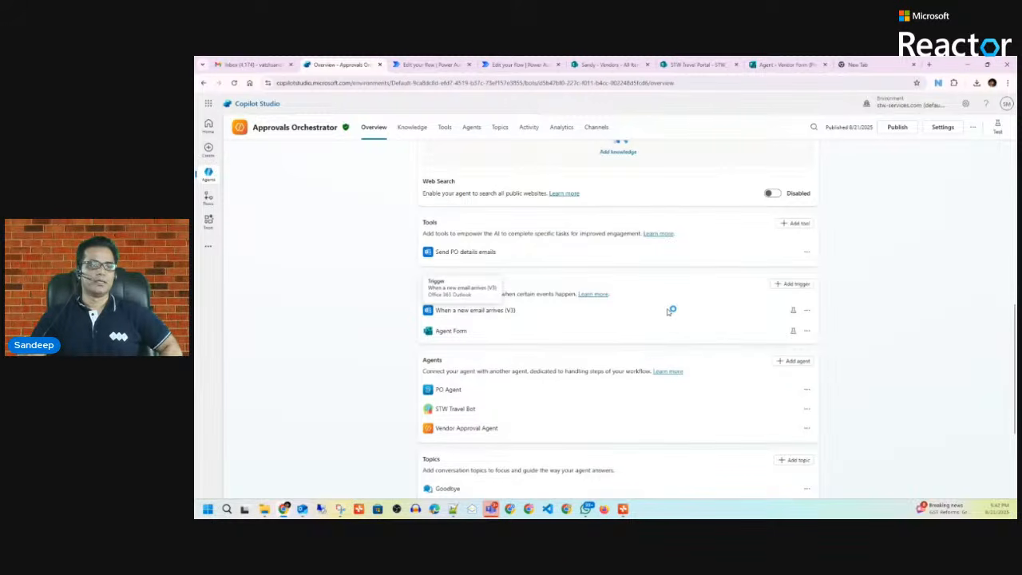
Step: Choose Edit from the PO Agent row's options under Agents
scroll(678, 318, "down", 3)
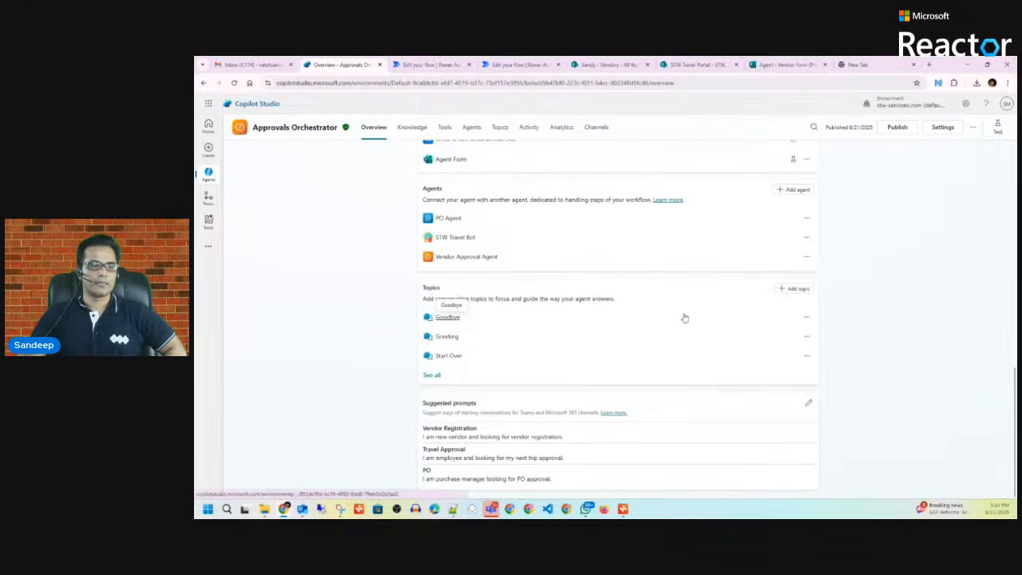
scroll(696, 331, "up", 3)
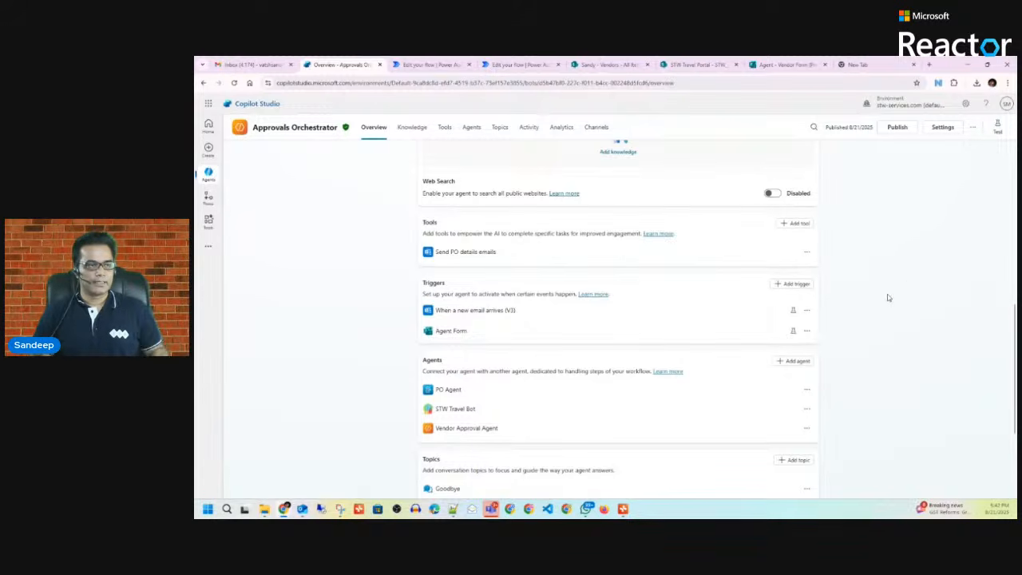
left_click(806, 392)
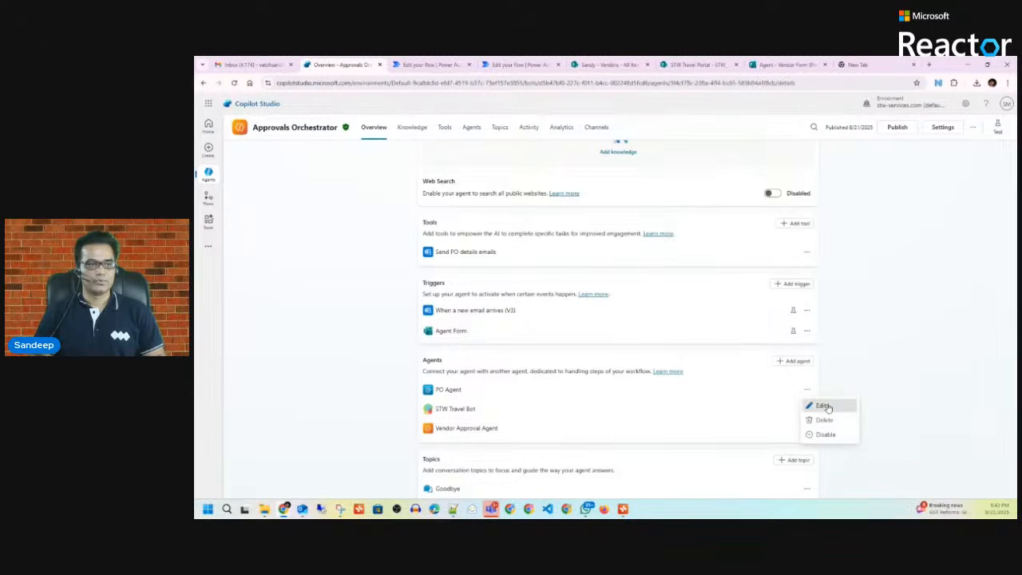
left_click(824, 406)
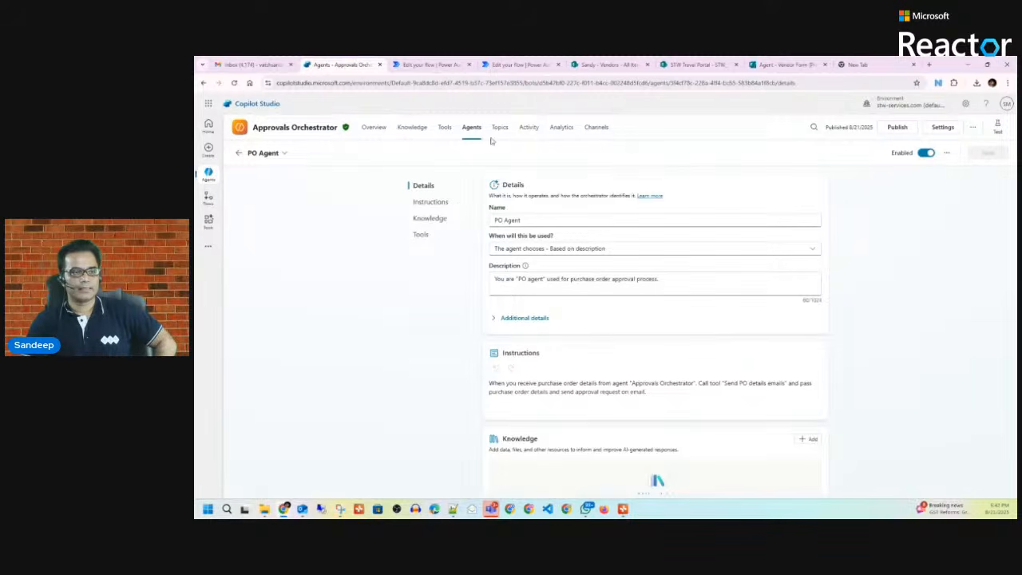
Step: Back out to the agents list, cancel Add an agent, and open Vendor Approval Agent
left_click(237, 155)
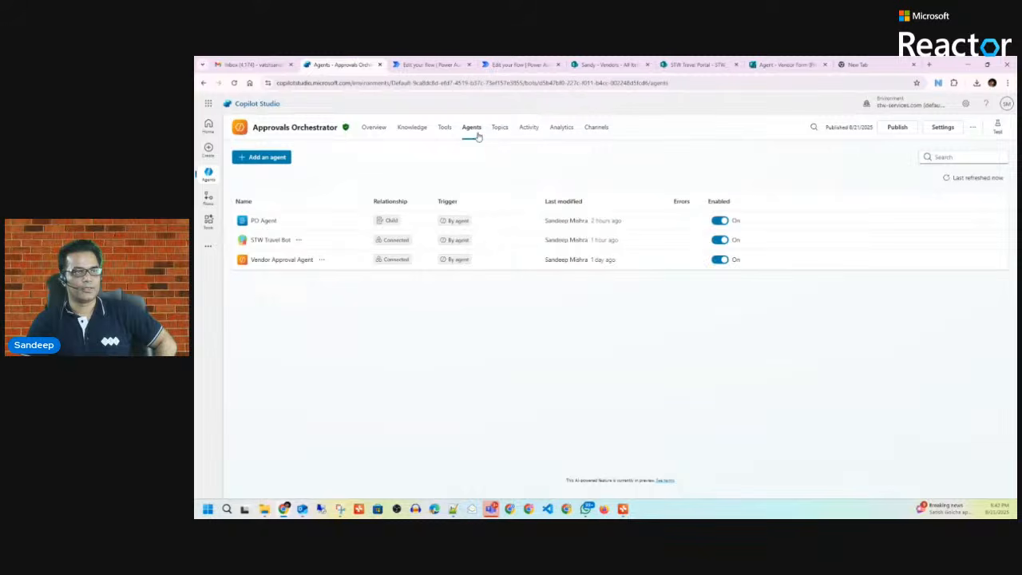
left_click(259, 160)
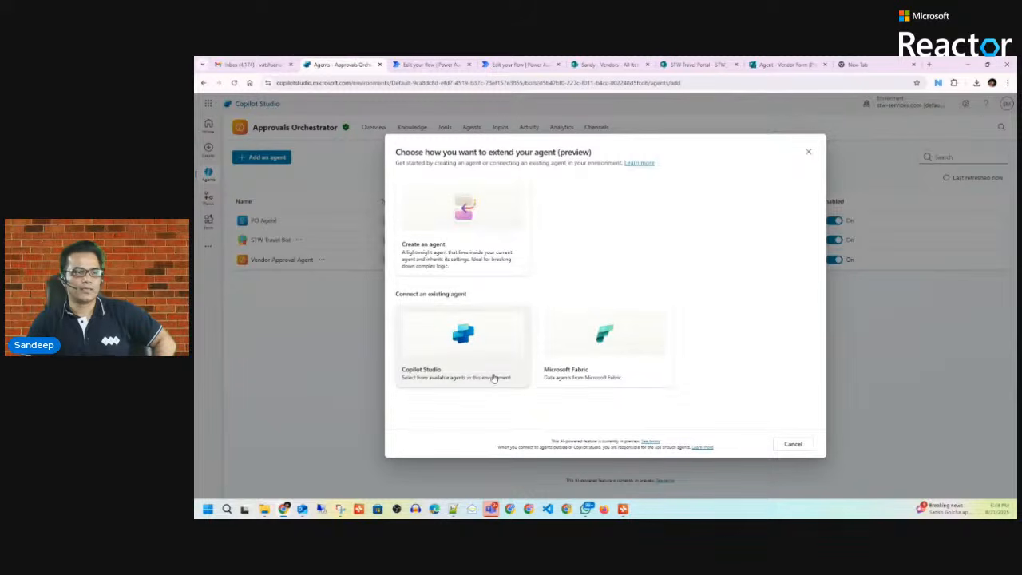
left_click(808, 151)
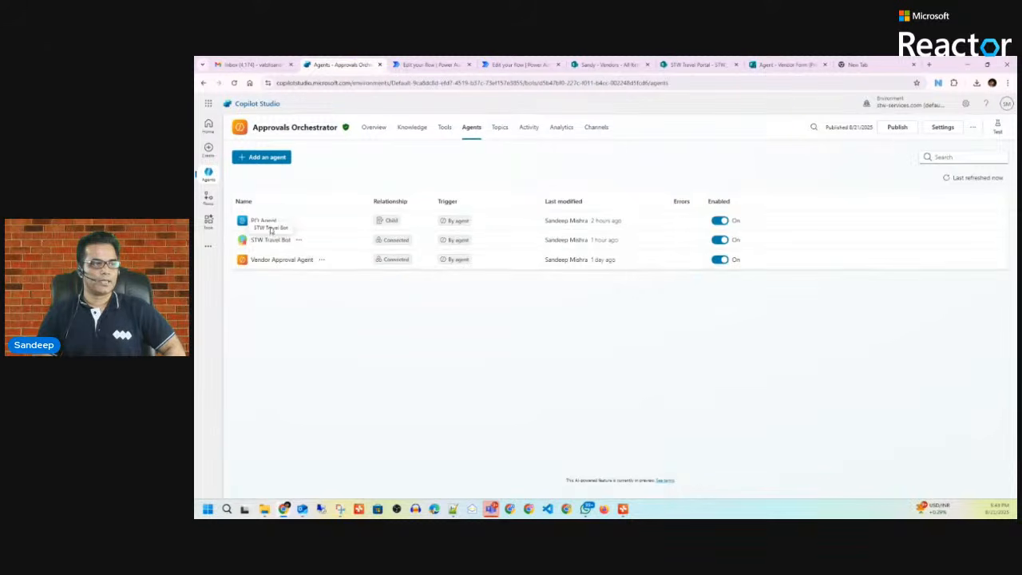
left_click(280, 260)
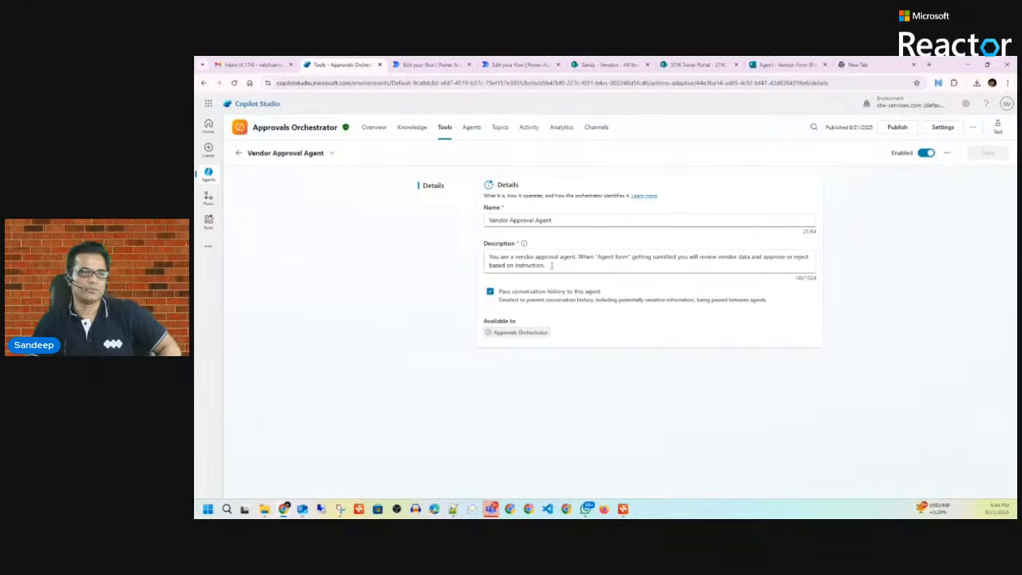
Step: Select and read the Vendor Approval Agent's description, then return to the Approvals Orchestrator Overview
left_click_drag(548, 268, 481, 261)
left_click(551, 268)
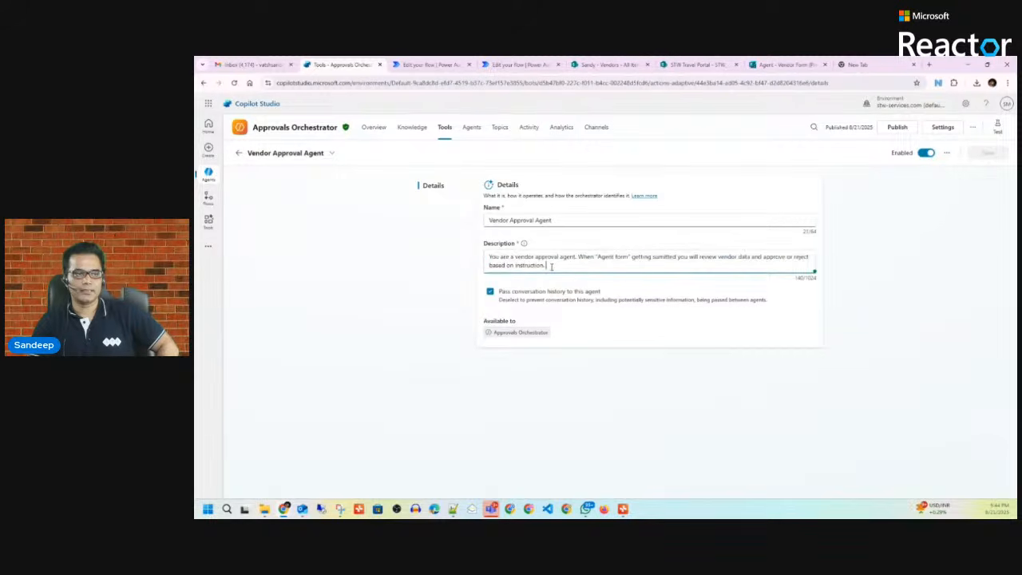
left_click_drag(551, 268, 483, 259)
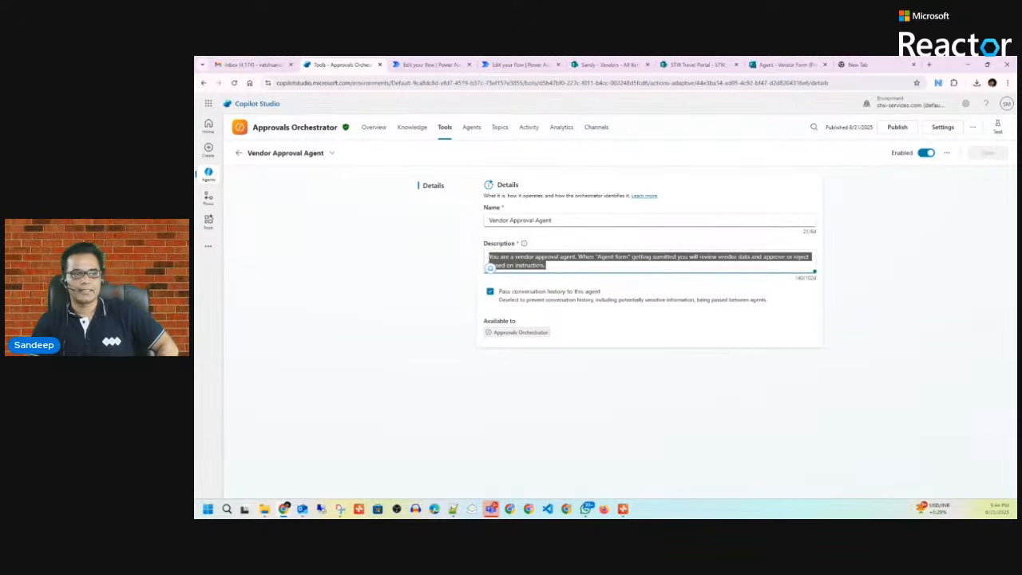
left_click(547, 265)
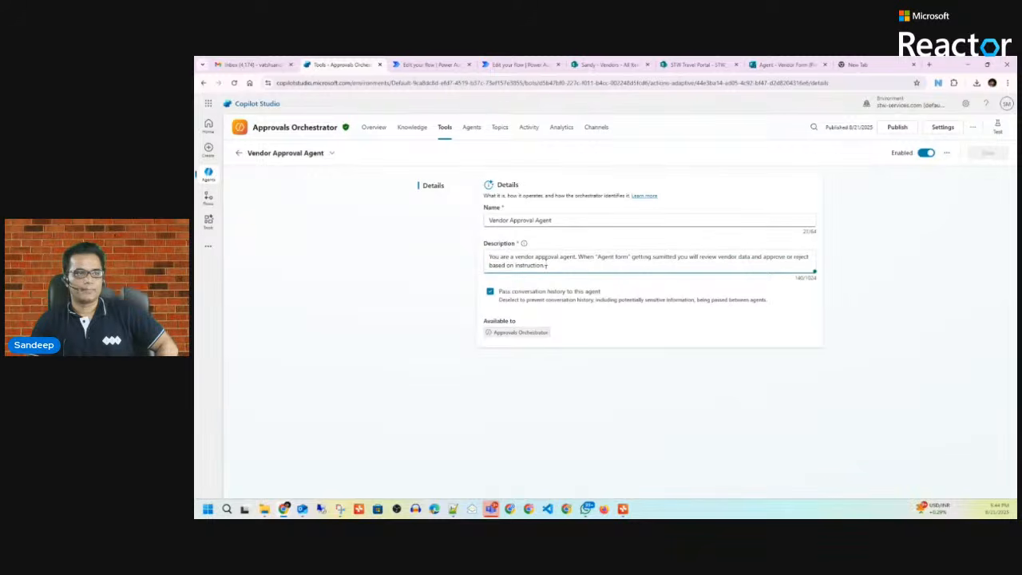
left_click(375, 129)
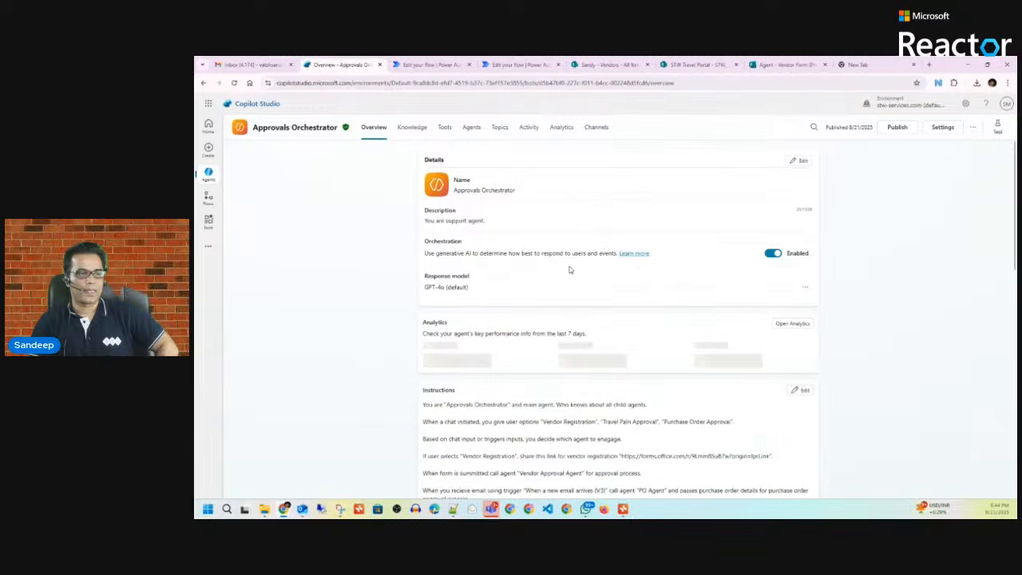
Step: Show the Agents tab listing PO Agent, STW Travel Bot and Vendor Approval Agent
scroll(569, 270, "down", 3)
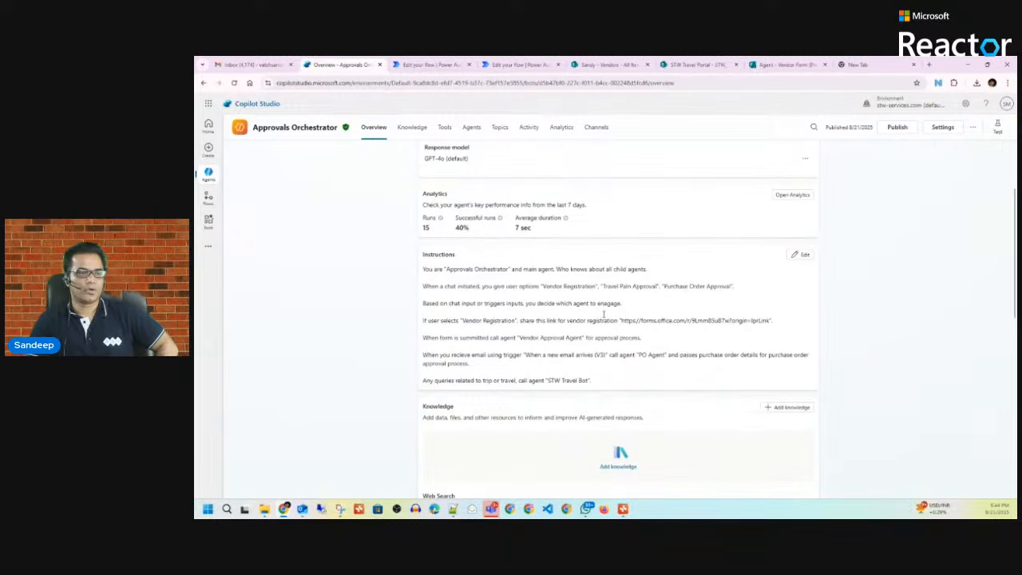
scroll(604, 315, "up", 2)
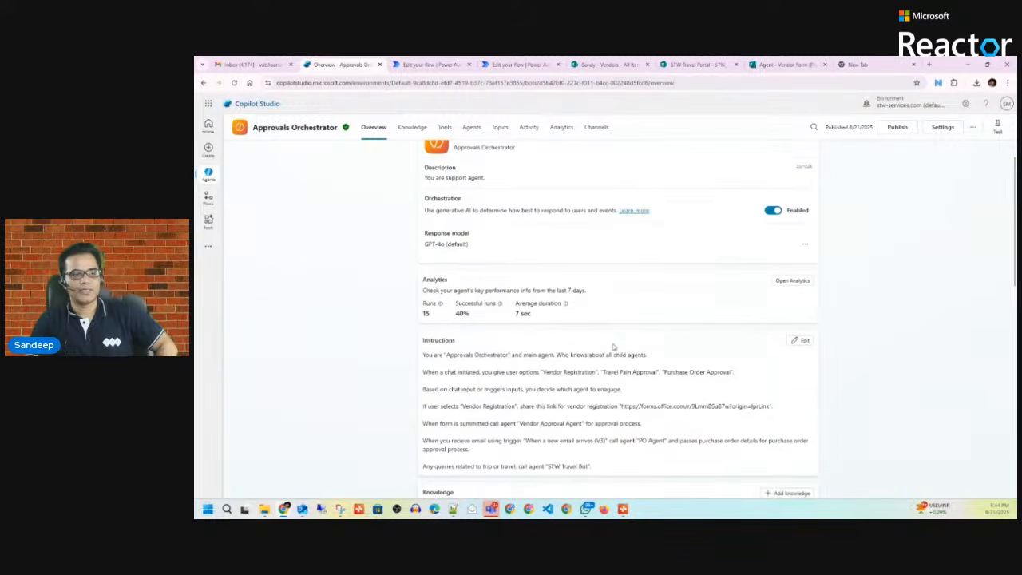
scroll(613, 346, "down", 2)
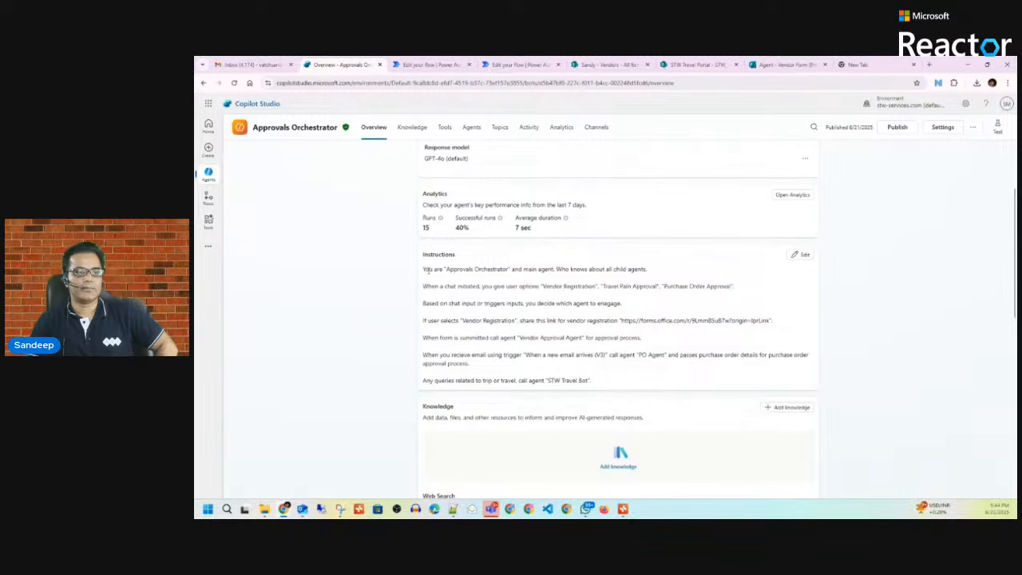
left_click(473, 129)
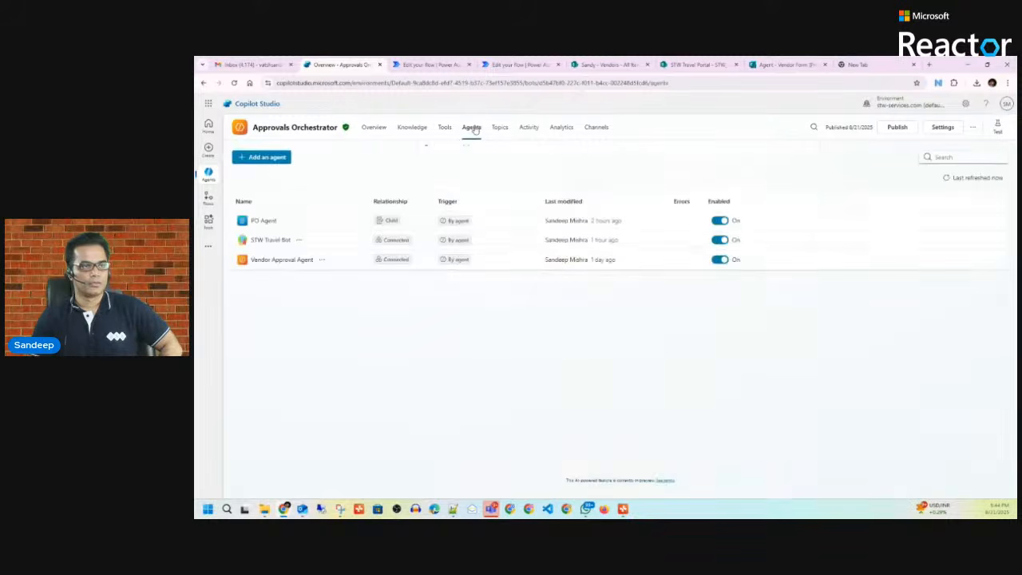
Step: Open the Vendor Approval Agent's details, then go back to the agents list
left_click(275, 259)
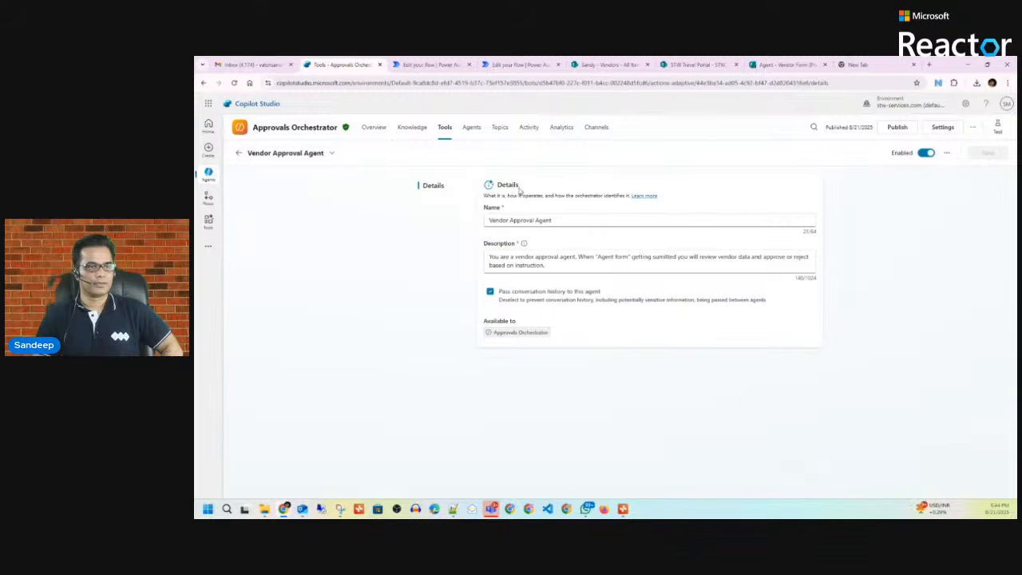
left_click(238, 154)
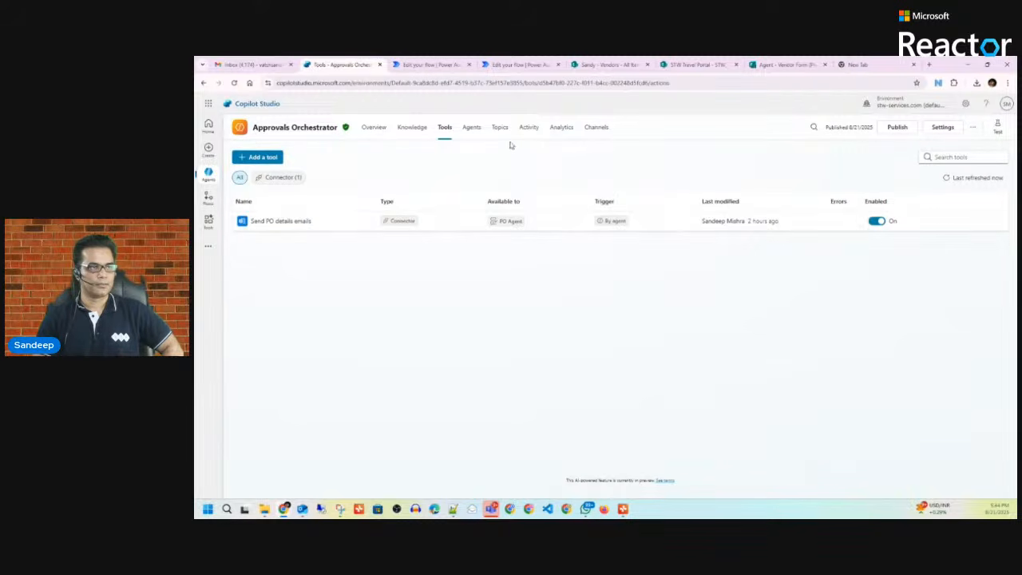
left_click(472, 128)
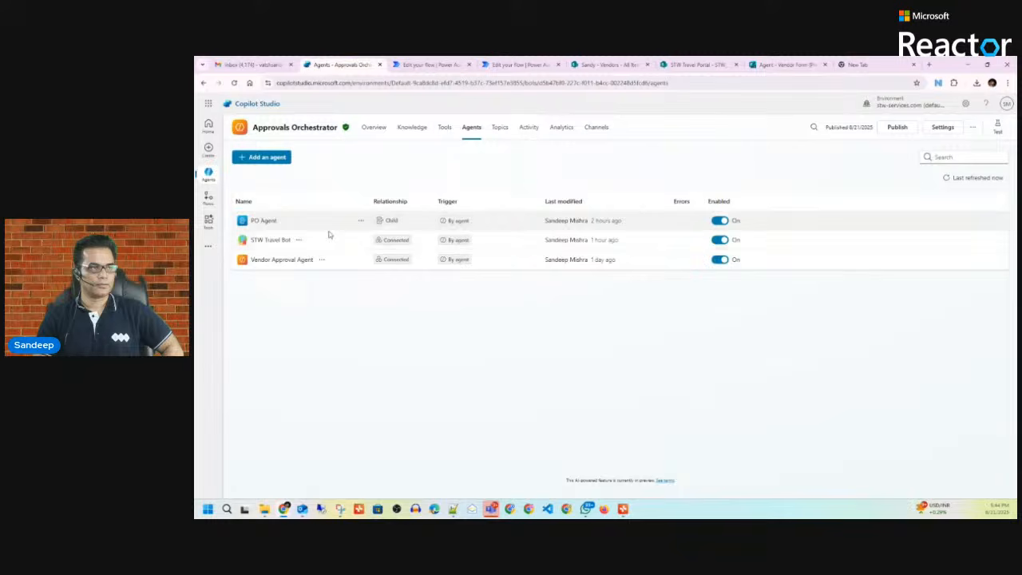
Step: Review PO Agent's usage choices without changing them, then return to the orchestrator Overview
left_click(264, 220)
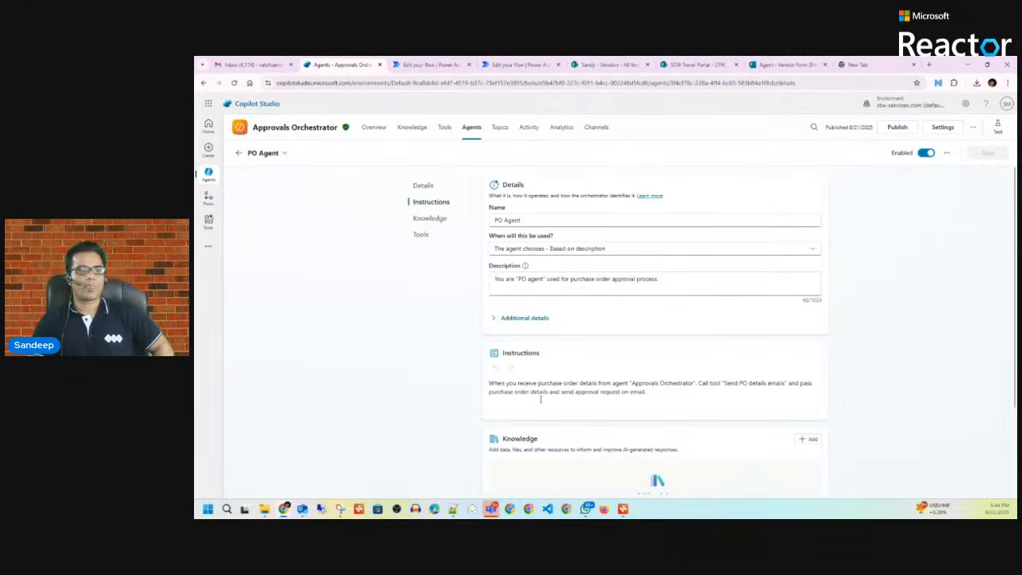
left_click(639, 252)
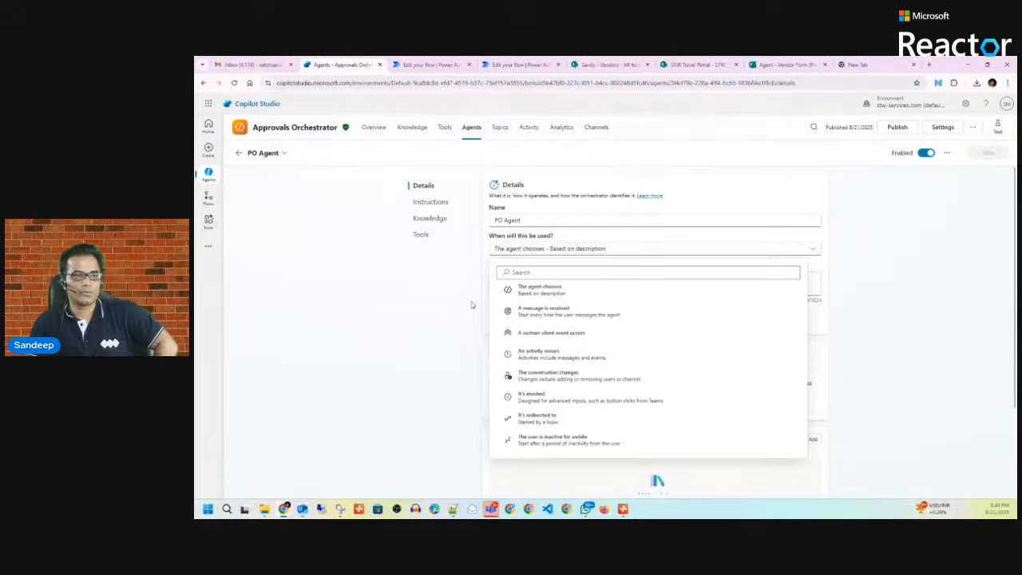
left_click(380, 277)
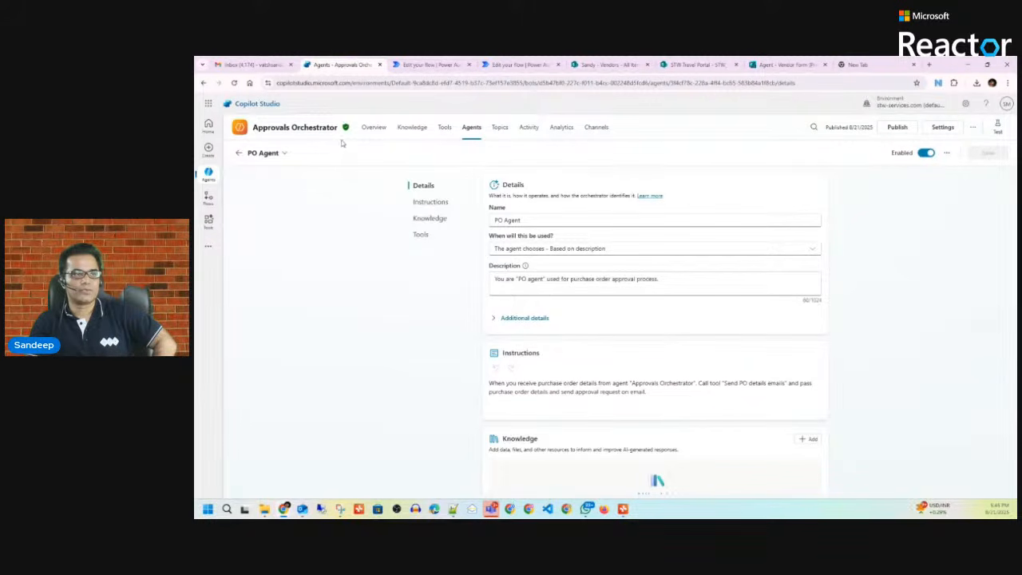
left_click(376, 128)
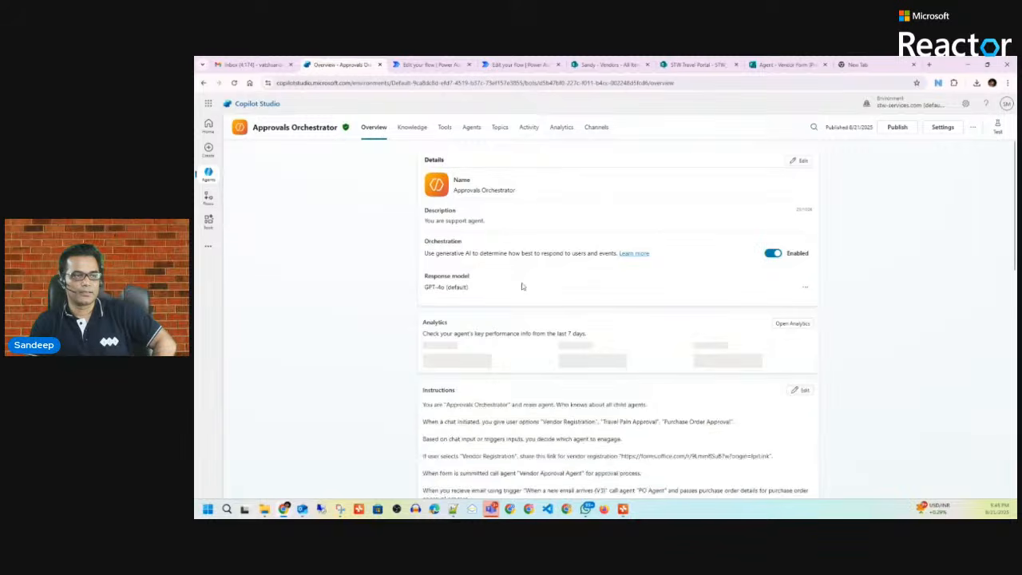
Step: Reopen Approvals Orchestrator from the full Agents list in the left navigation
scroll(523, 286, "down", 3)
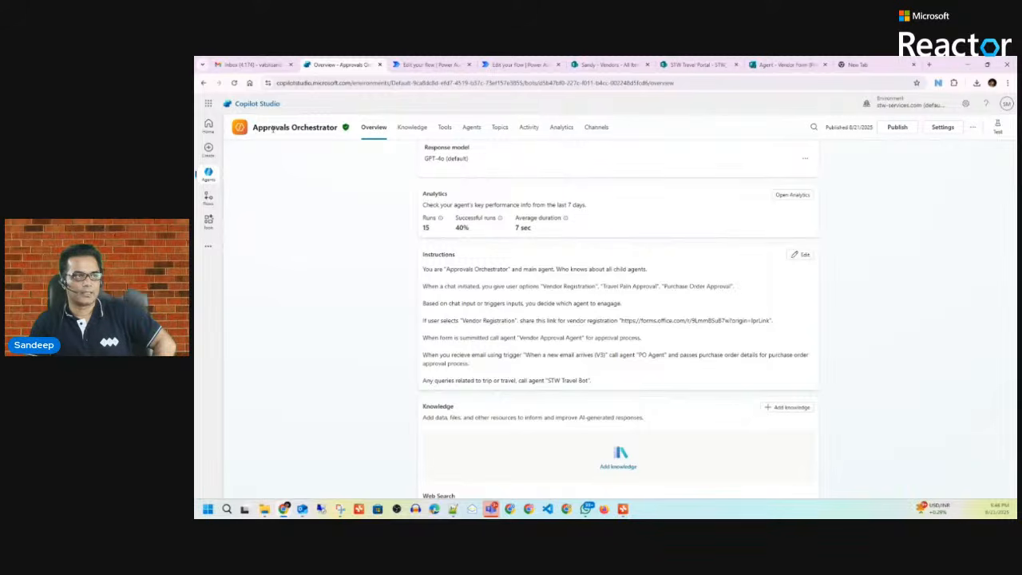
left_click(208, 174)
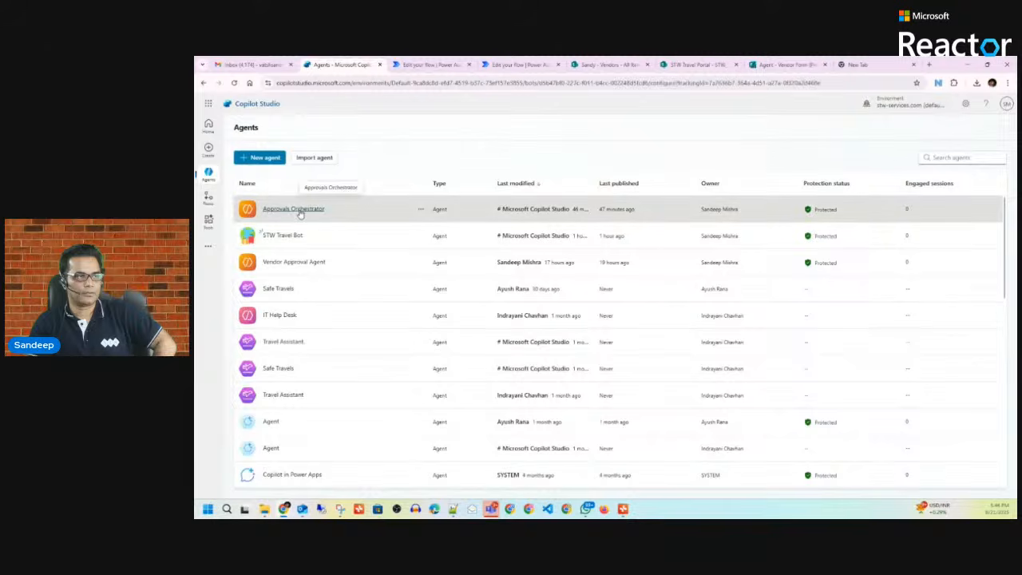
left_click(300, 212)
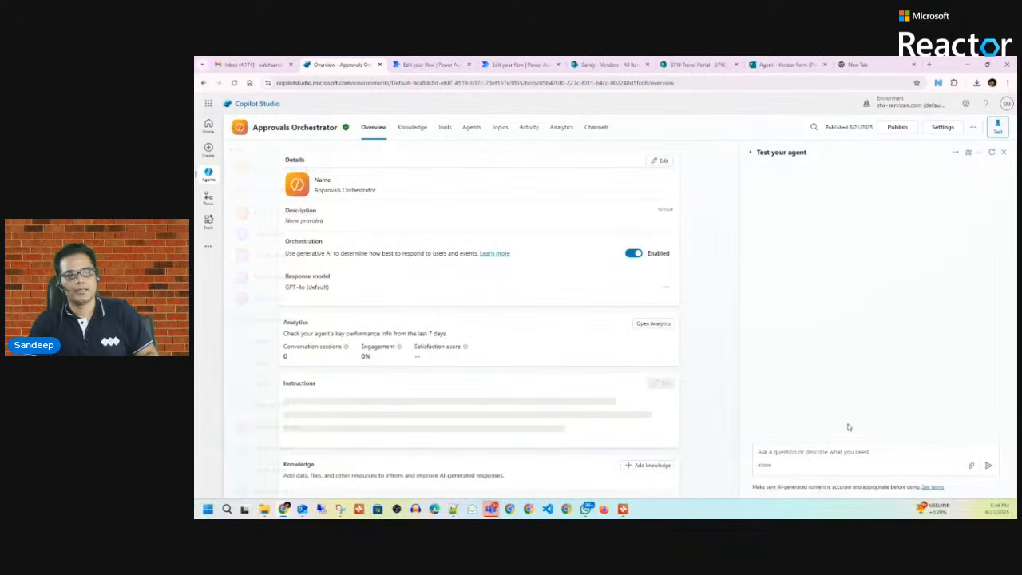
Step: In the test chat, send 'Hi' and 'I am new vendor', then open the registration form link
left_click(813, 453)
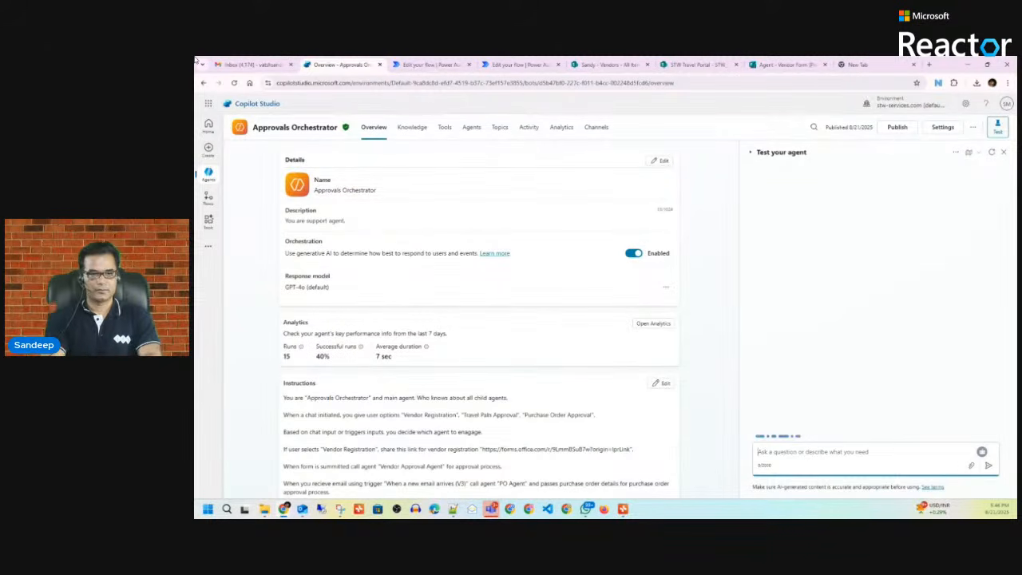
type("Hi")
key("Return")
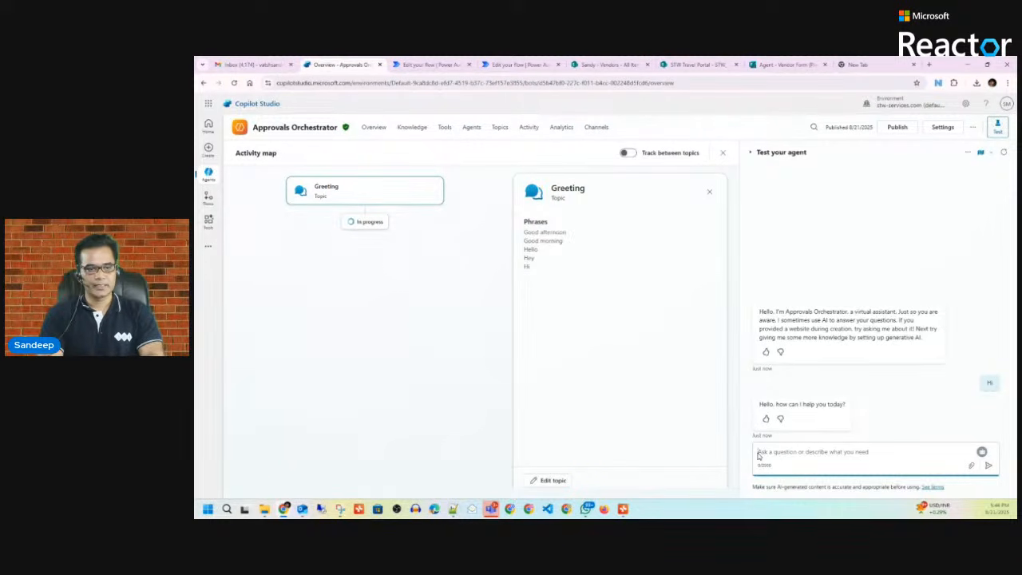
type("I am")
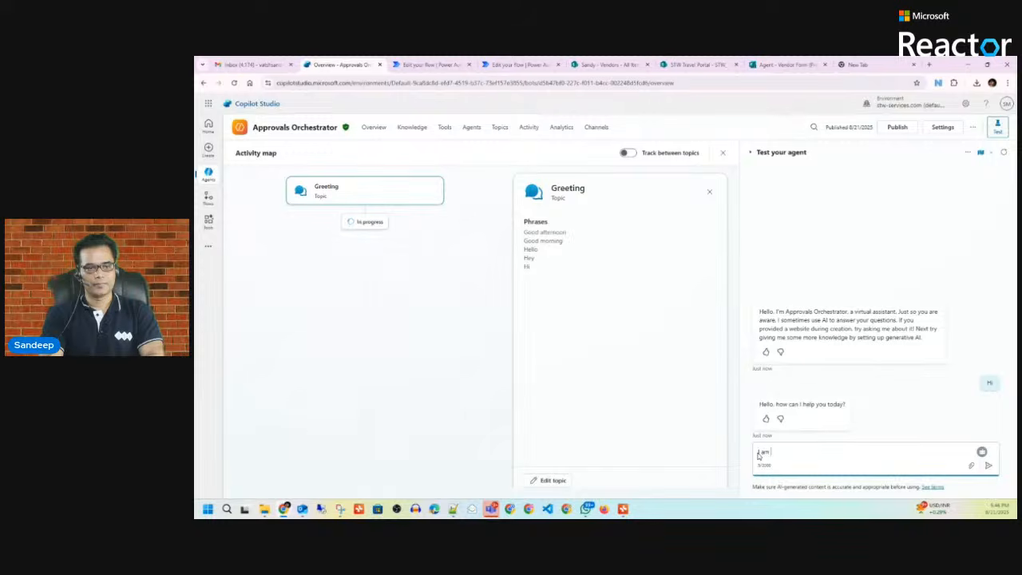
type(" new vendor")
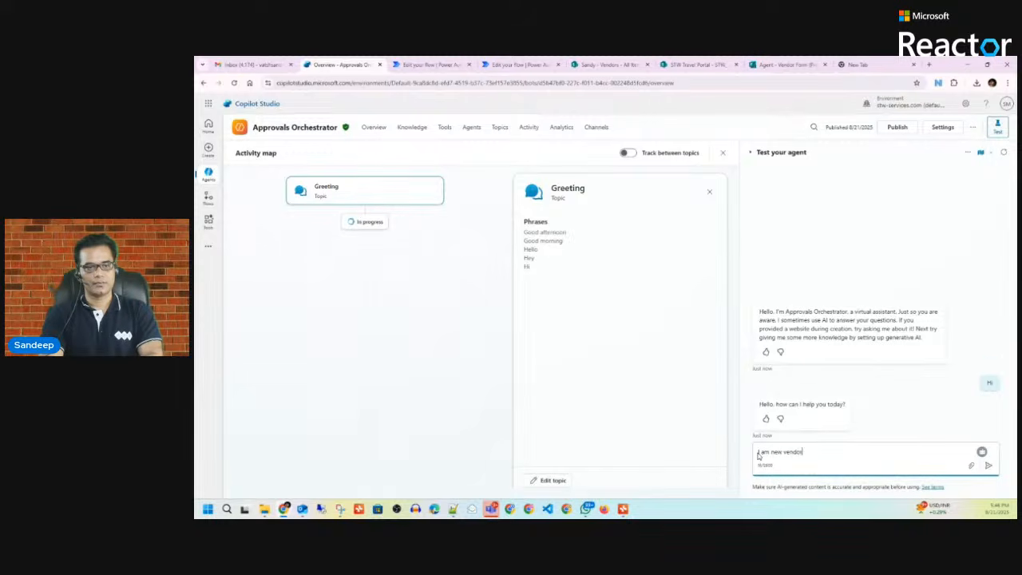
key("Return")
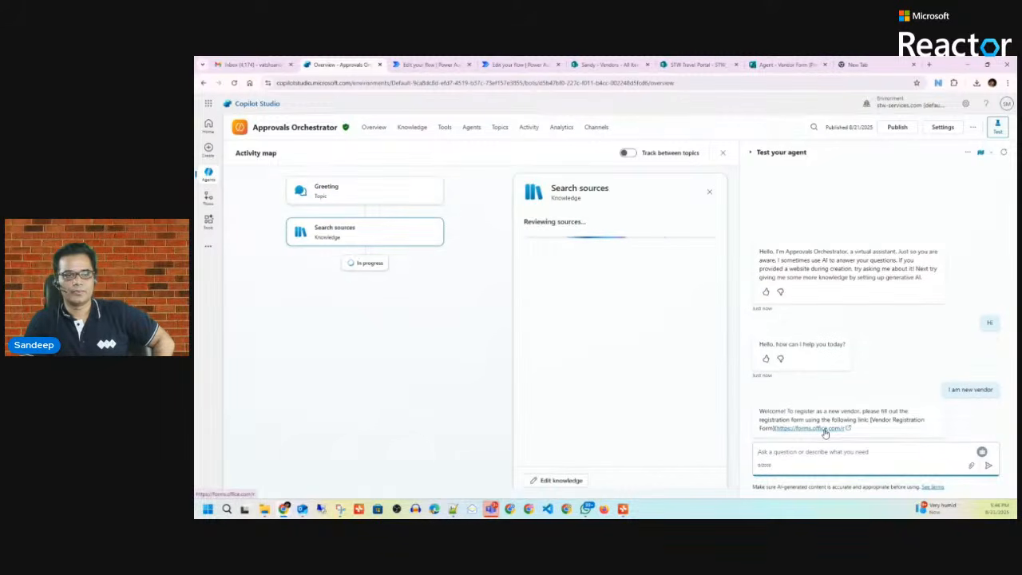
left_click(824, 432)
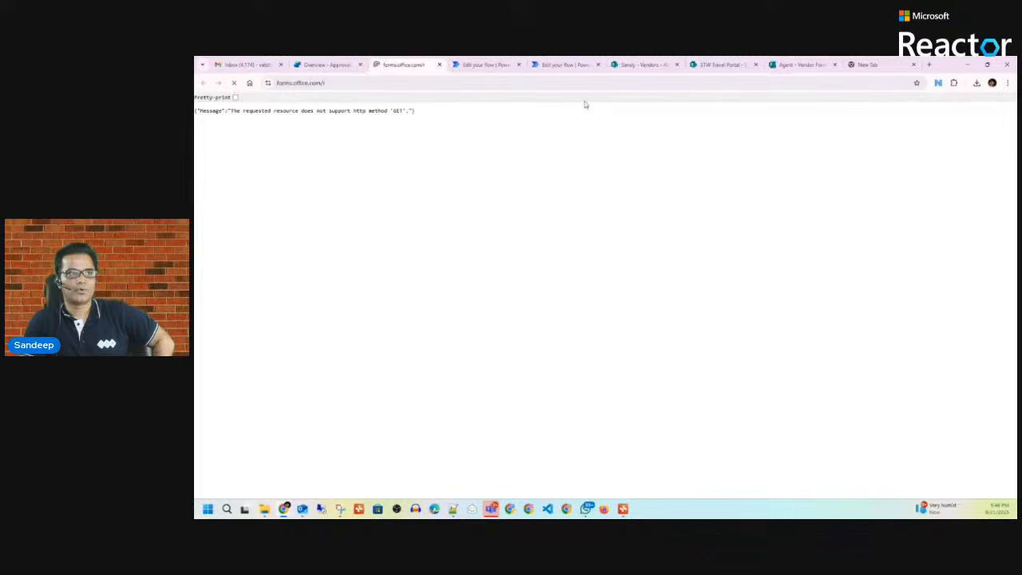
Step: Return to the orchestrator, browse its Knowledge and Agents tabs, and open PO Agent's details
left_click(324, 65)
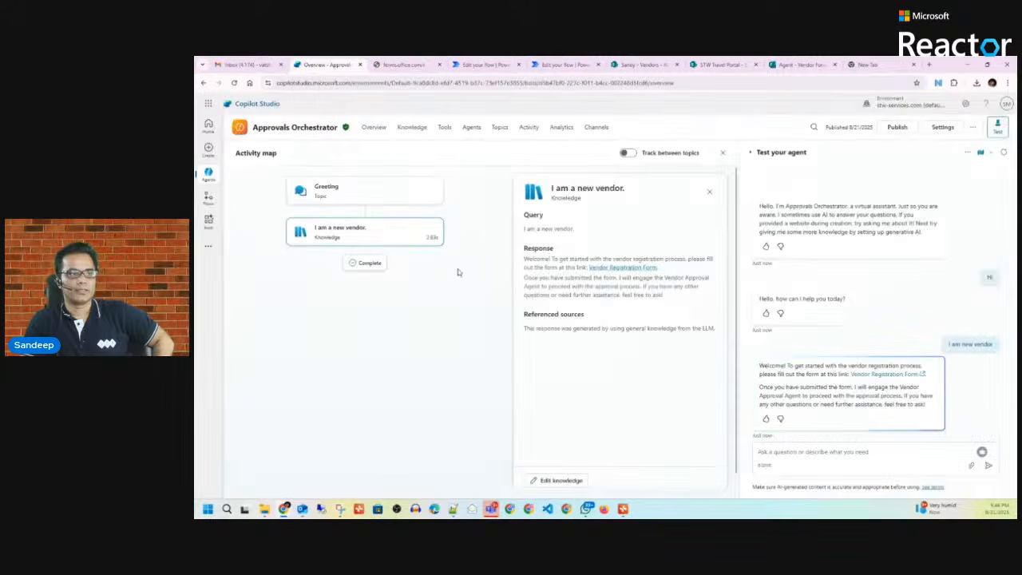
left_click(369, 133)
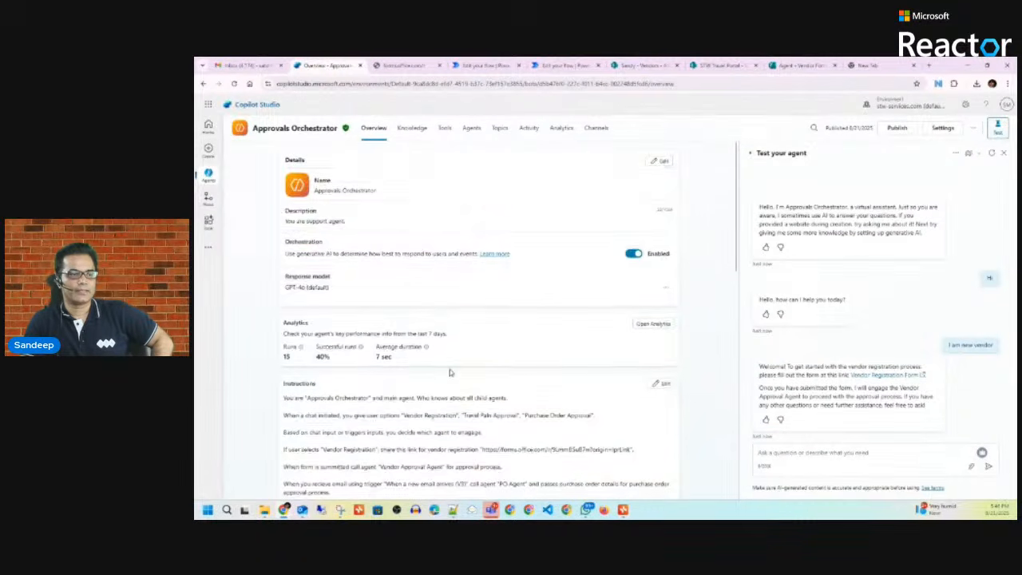
scroll(449, 369, "down", 3)
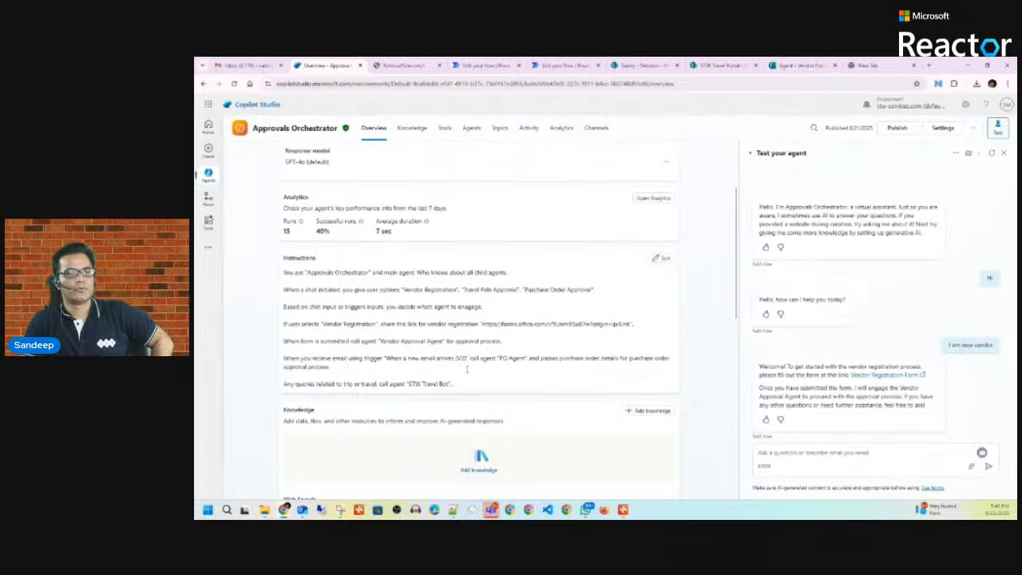
scroll(467, 369, "up", 3)
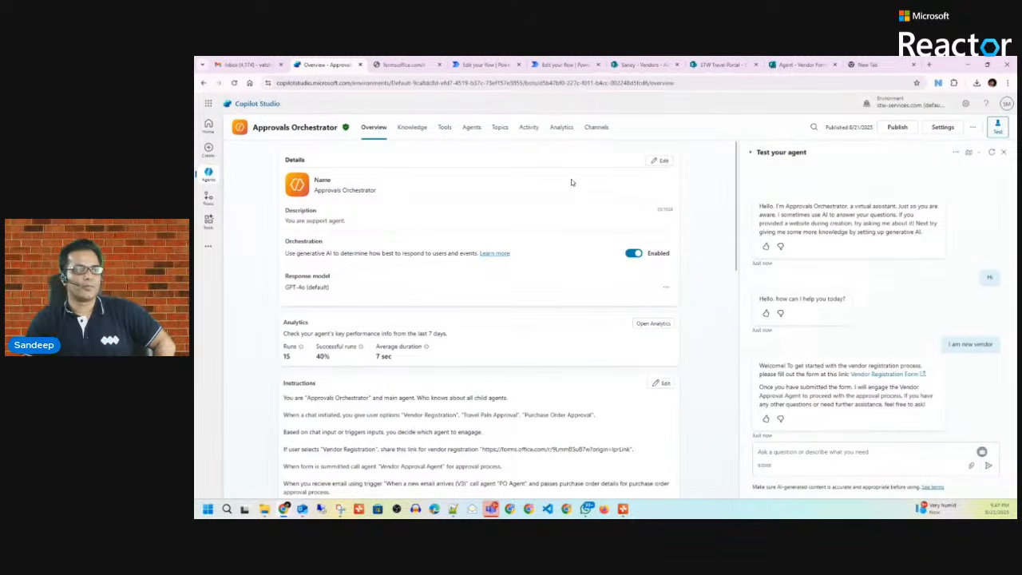
left_click(411, 129)
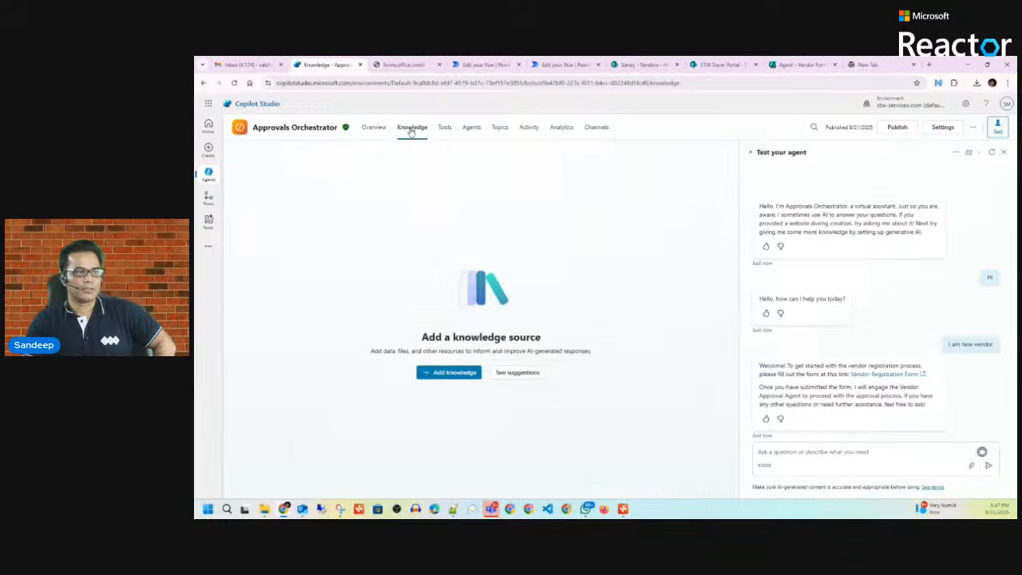
left_click(471, 130)
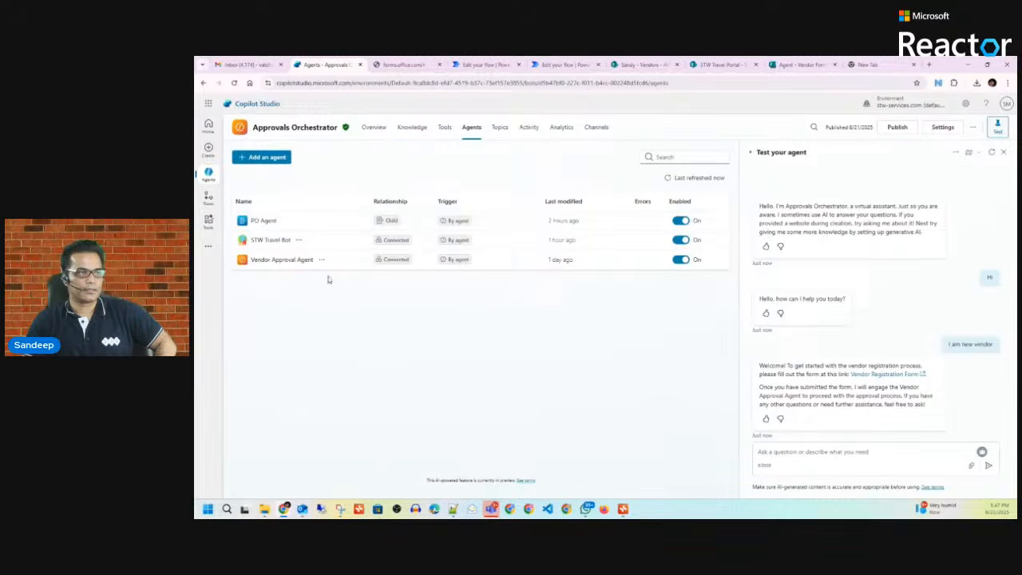
left_click(264, 220)
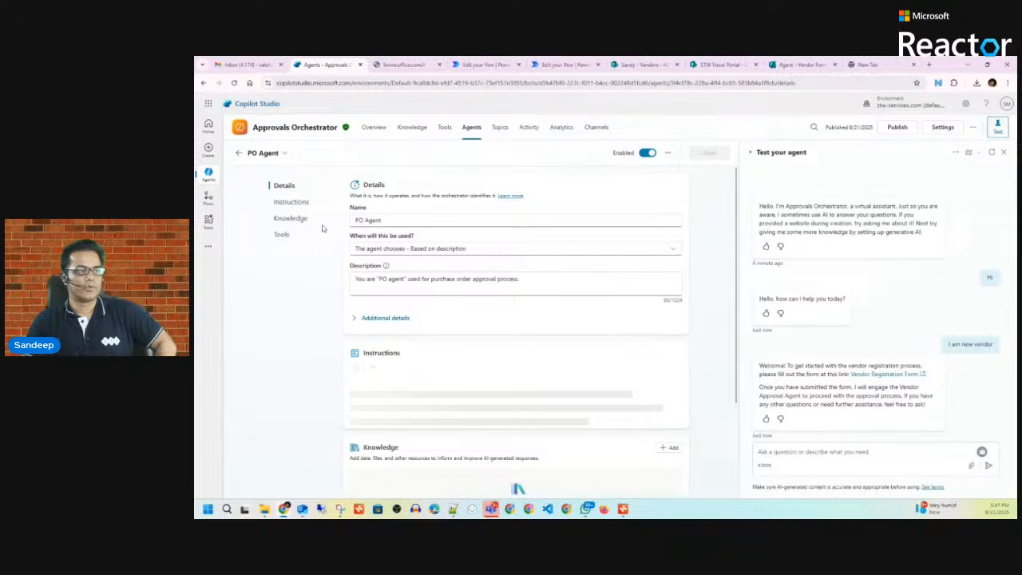
Step: Begin adding a tool to PO Agent, filtering the Add tool list to Flows
scroll(475, 324, "down", 2)
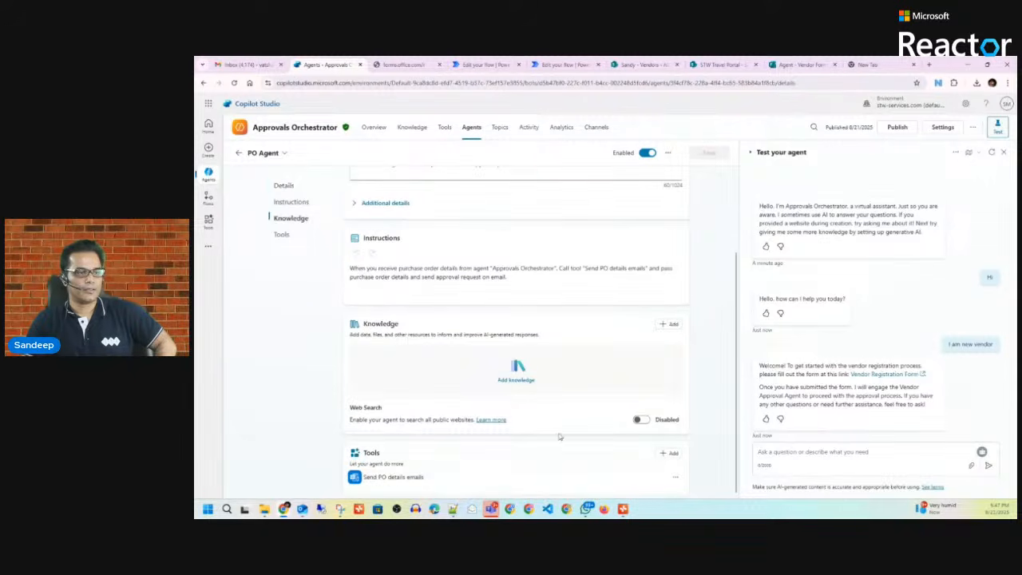
left_click(670, 454)
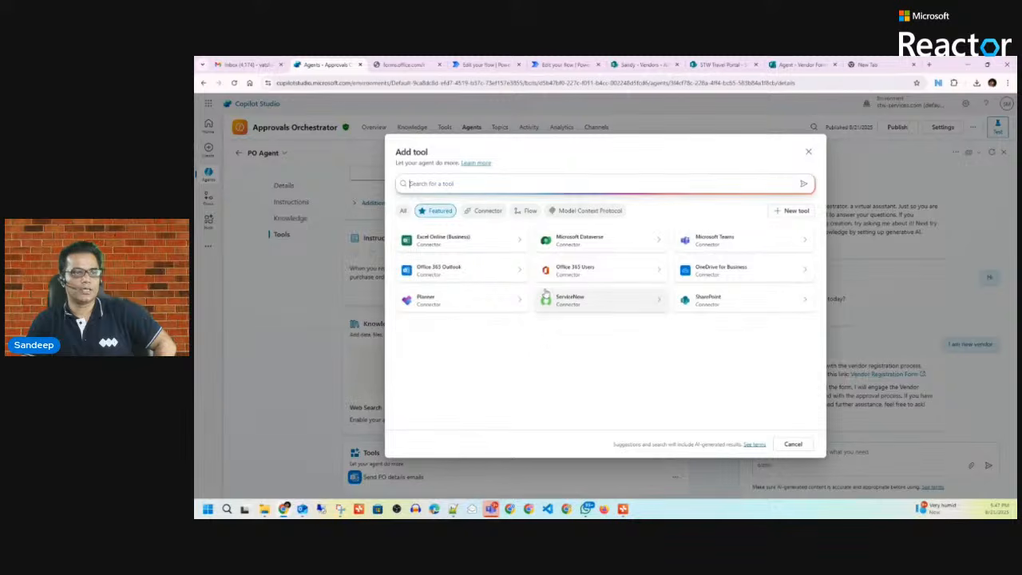
left_click(529, 212)
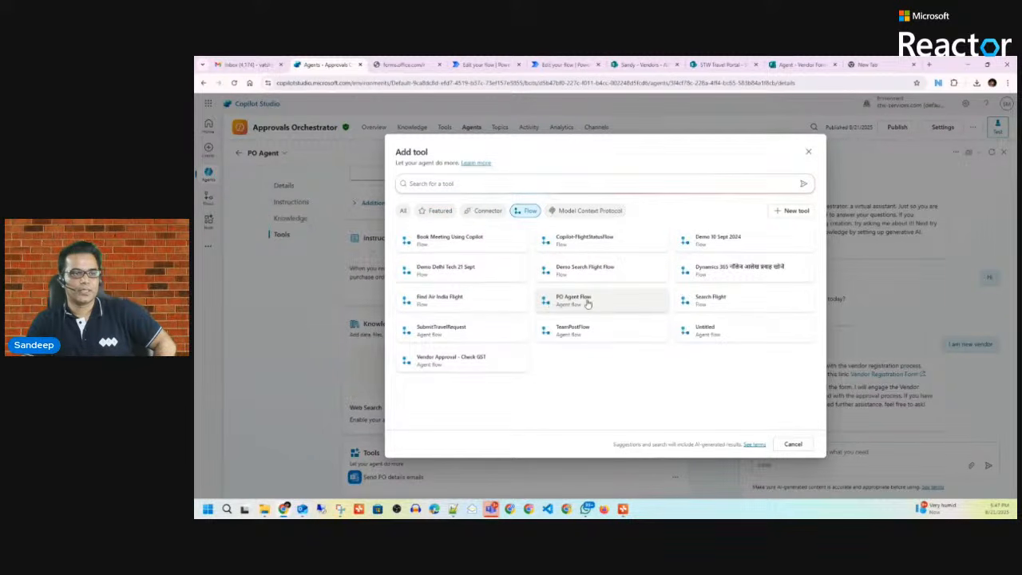
left_click(485, 65)
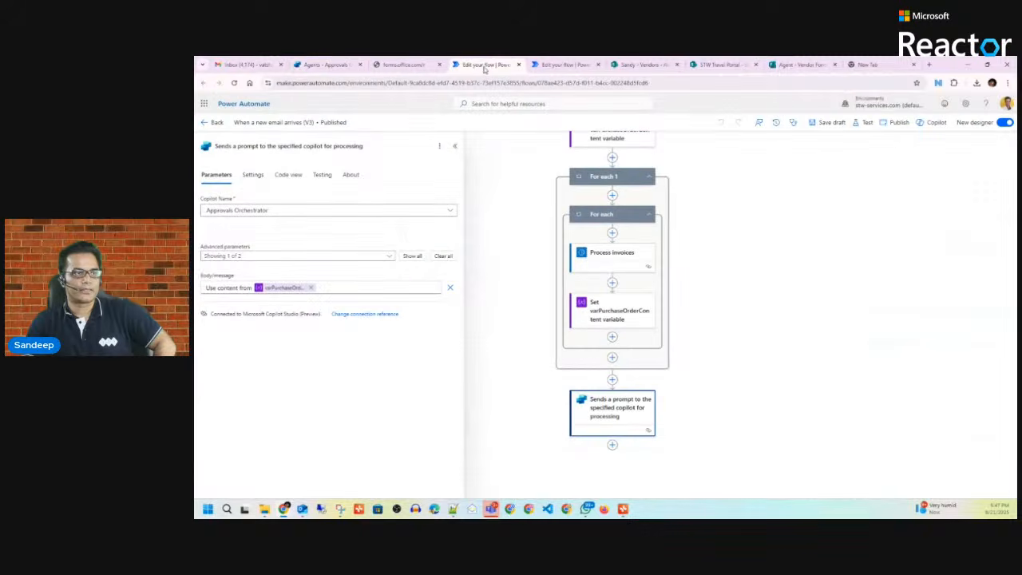
Step: Open PO Agent Flow from My flows in the Power Automate designer
left_click(206, 122)
left_click(210, 209)
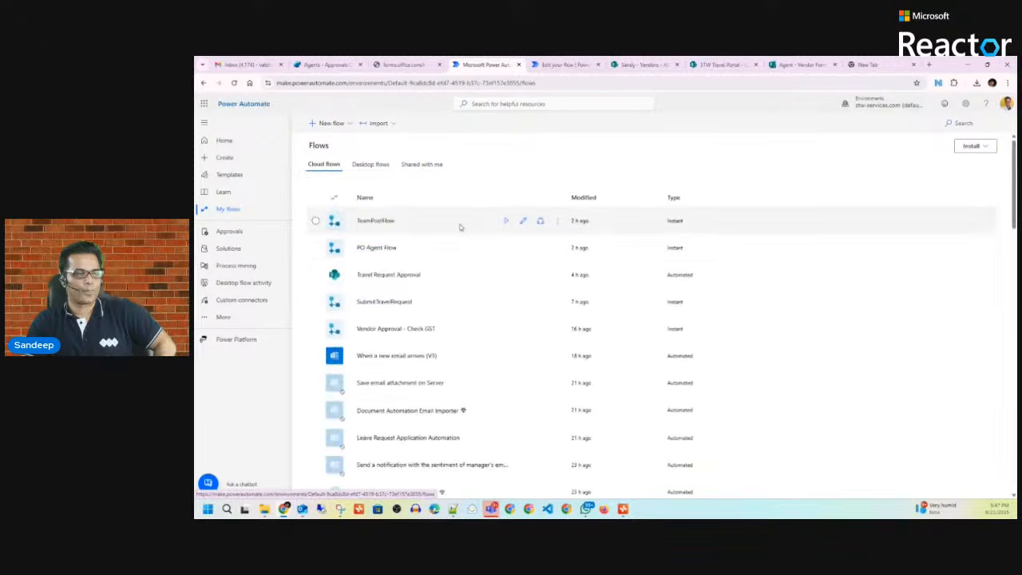
left_click(386, 250)
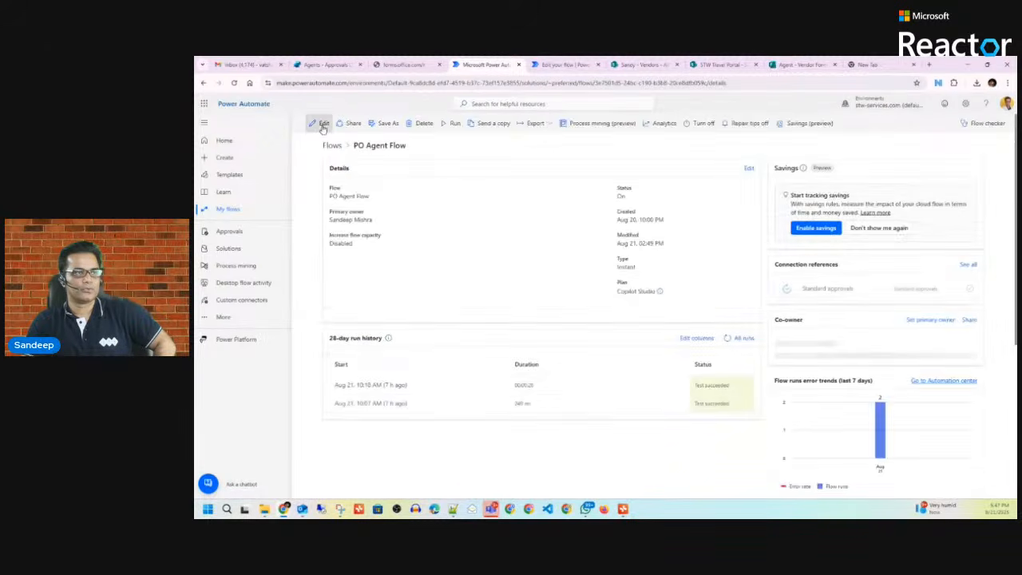
left_click(321, 125)
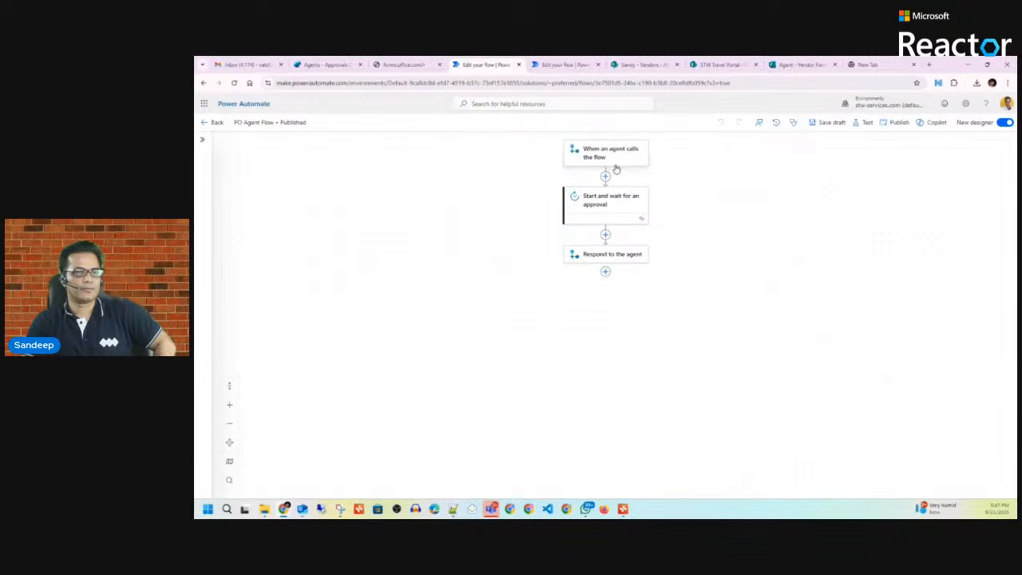
Step: Review the trigger's four agent inputs, the approval step, and the Respond to the agent step
left_click(613, 156)
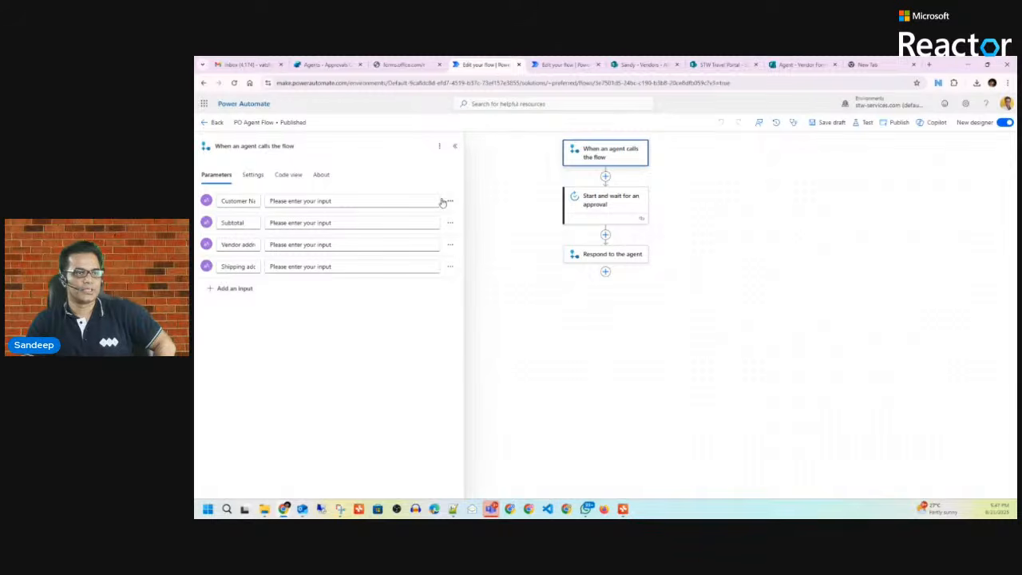
left_click(629, 201)
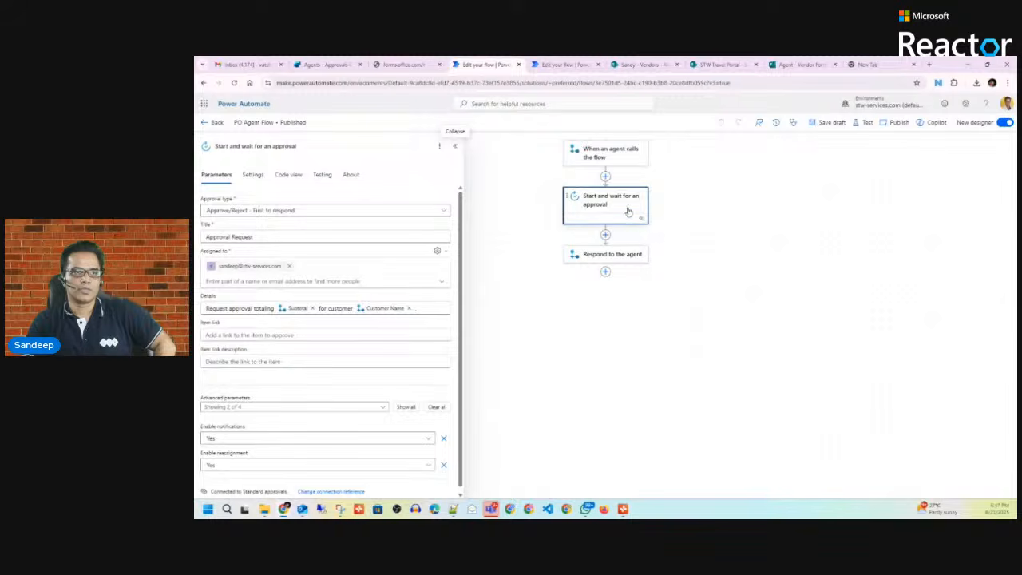
left_click(620, 255)
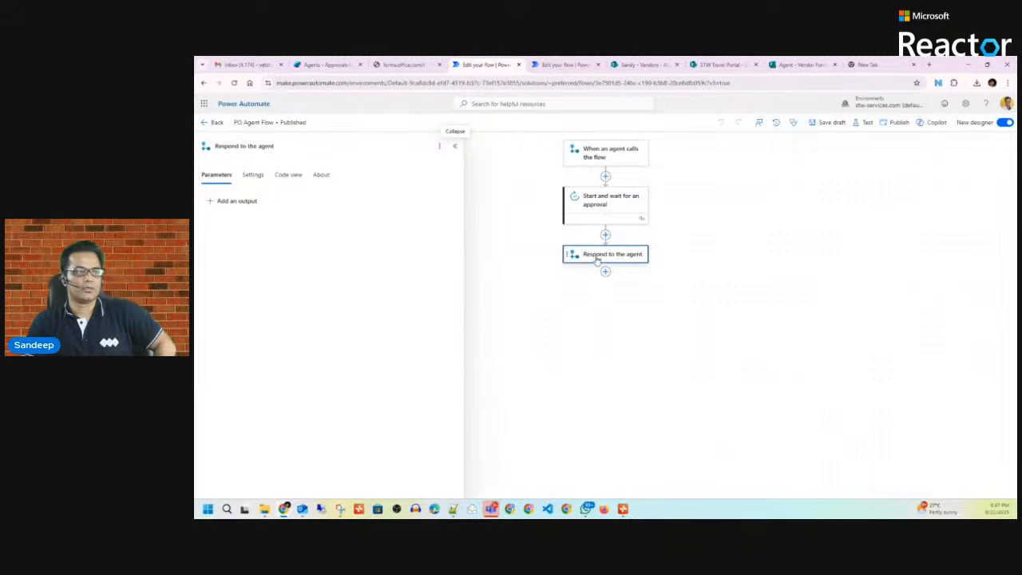
Step: Back in Copilot Studio, add PO Agent Flow as a tool and open its configuration
left_click(323, 64)
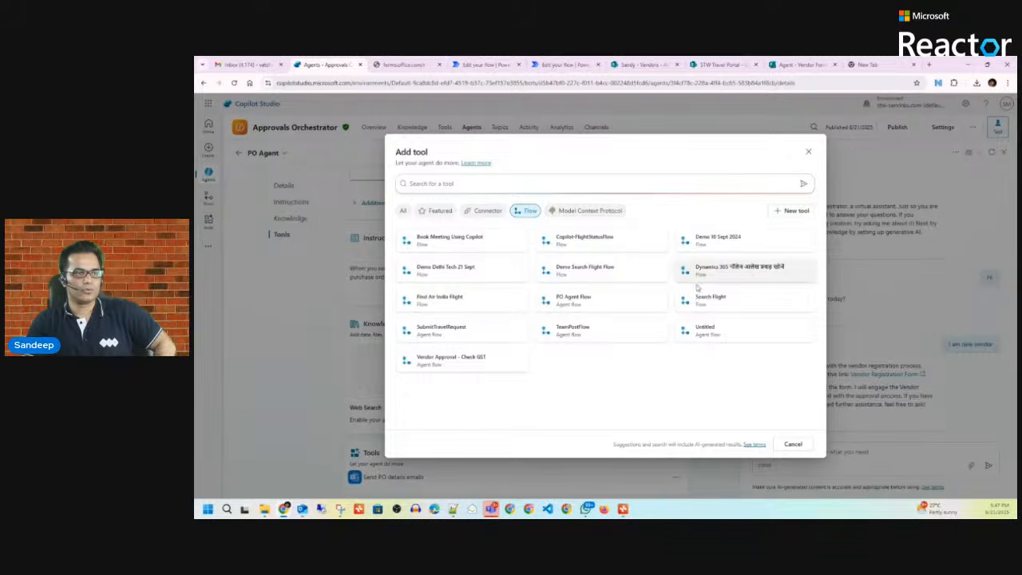
left_click(573, 299)
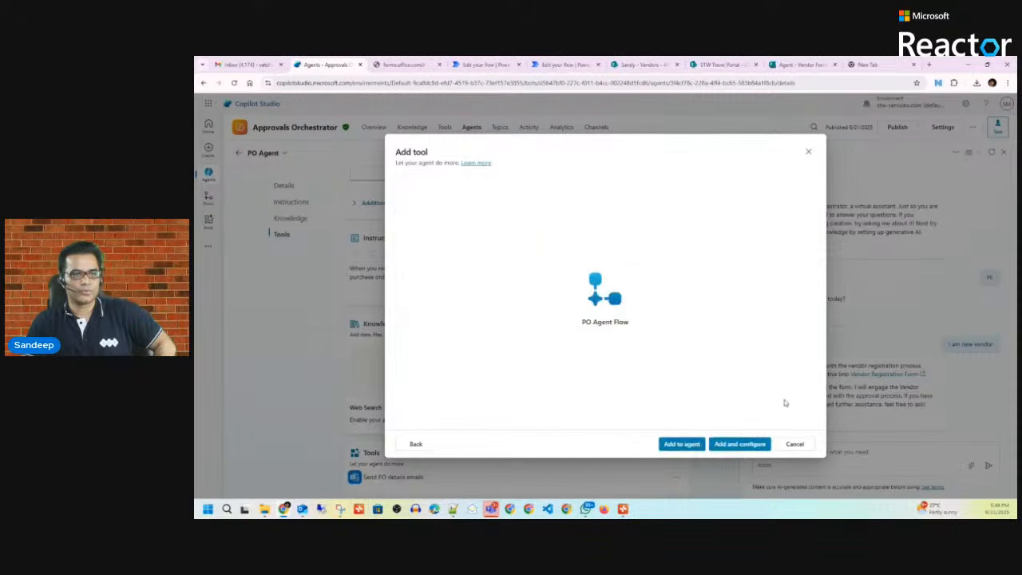
left_click(741, 443)
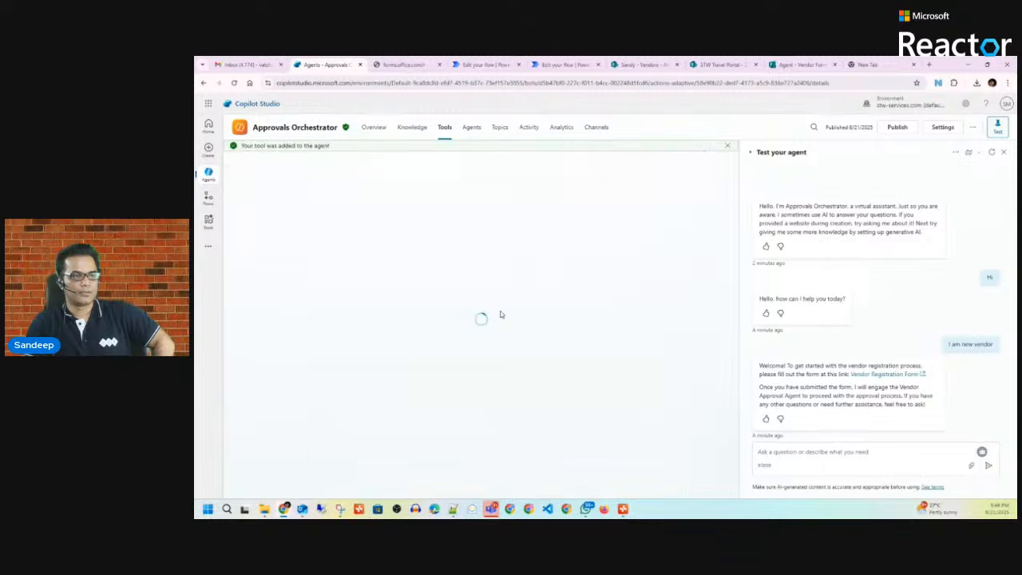
scroll(505, 317, "down", 3)
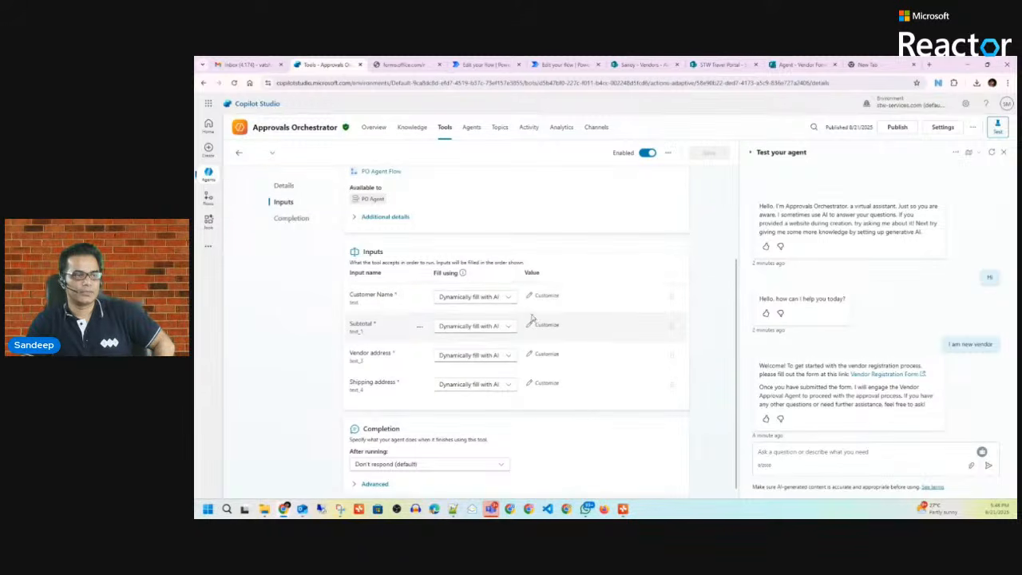
left_click(510, 298)
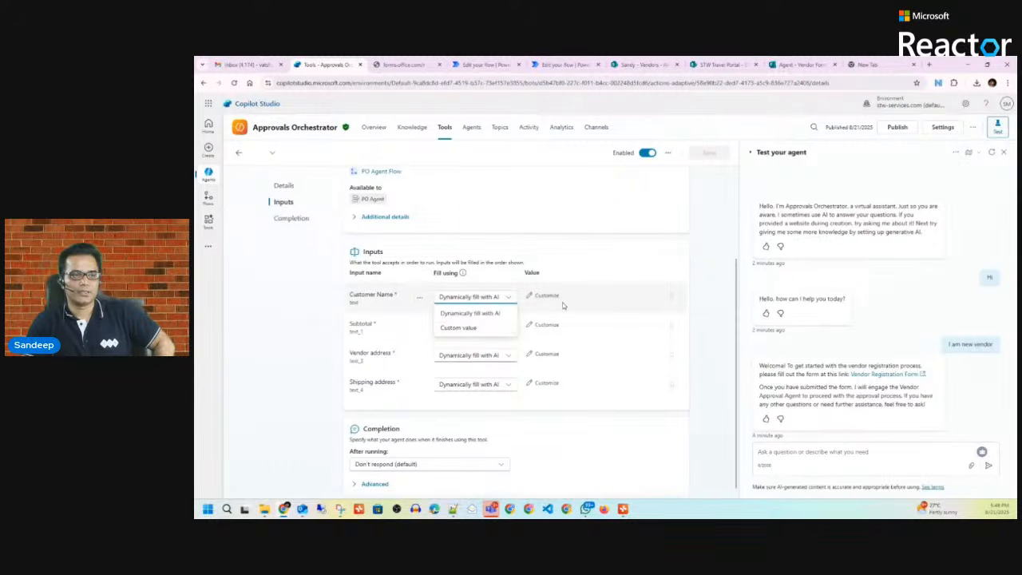
left_click(589, 260)
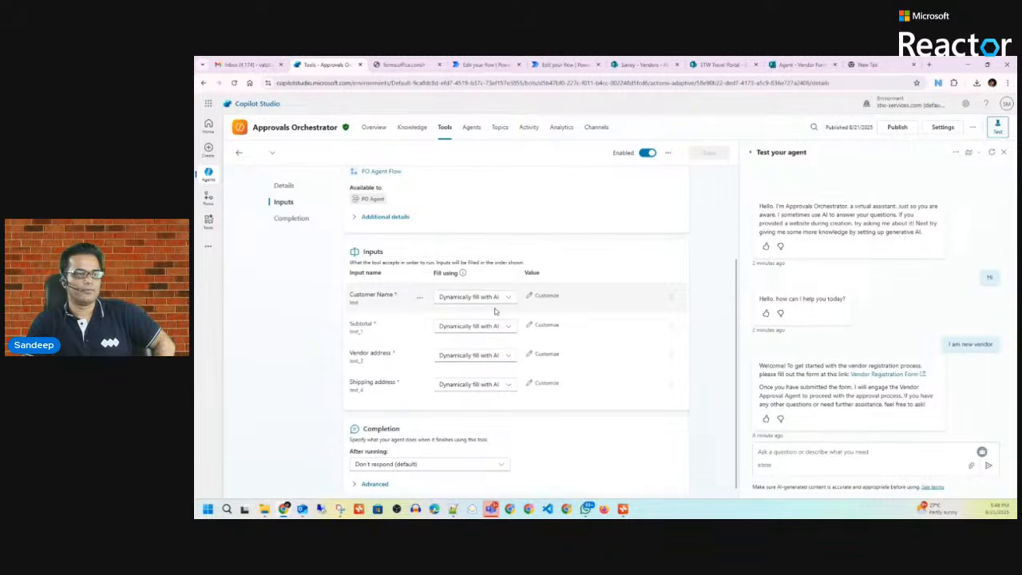
scroll(670, 259, "up", 3)
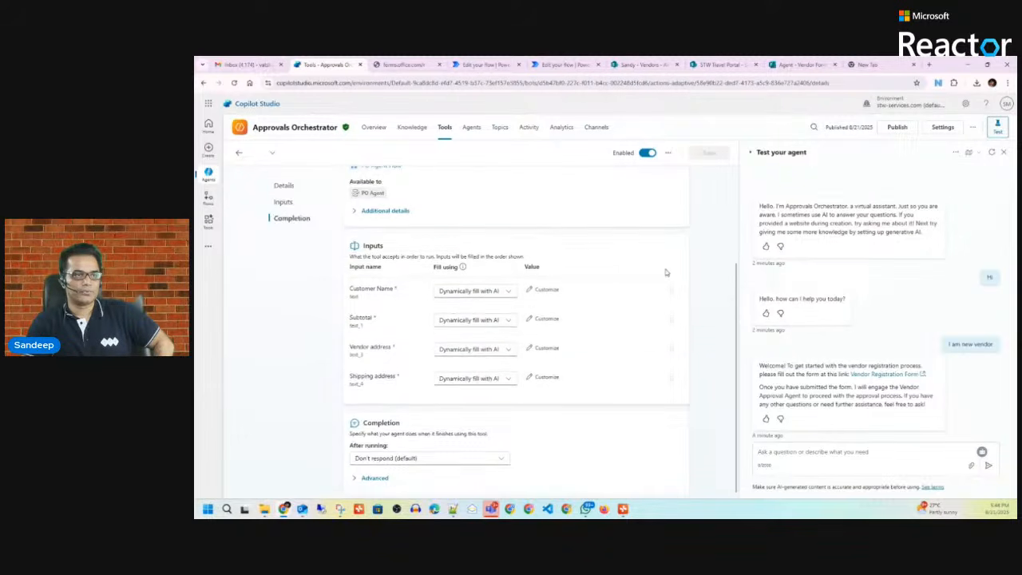
scroll(437, 297, "down", 1)
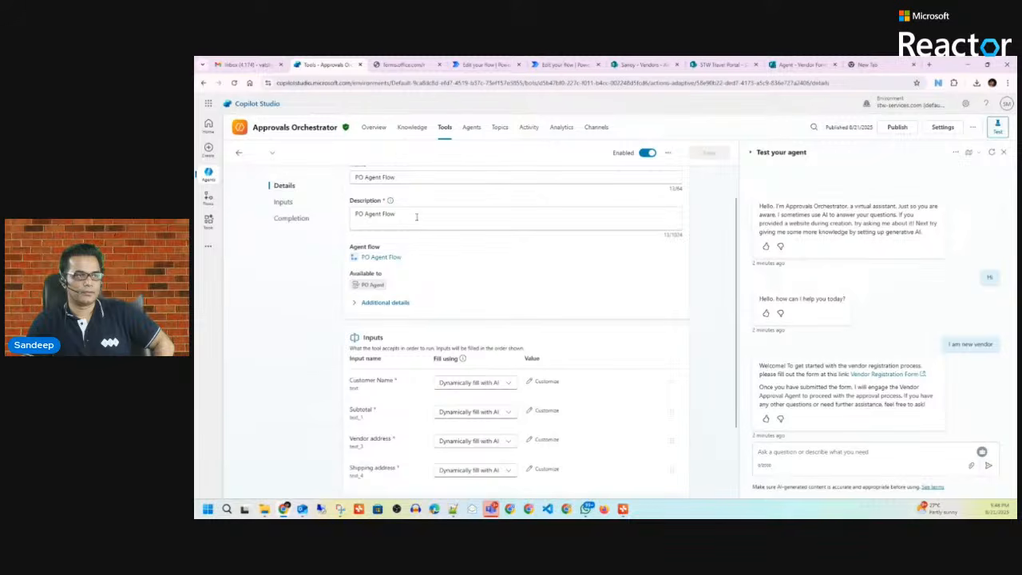
Step: Change the description to '"PO Agent Flow" tool is for approval process flow.'
left_click(453, 210)
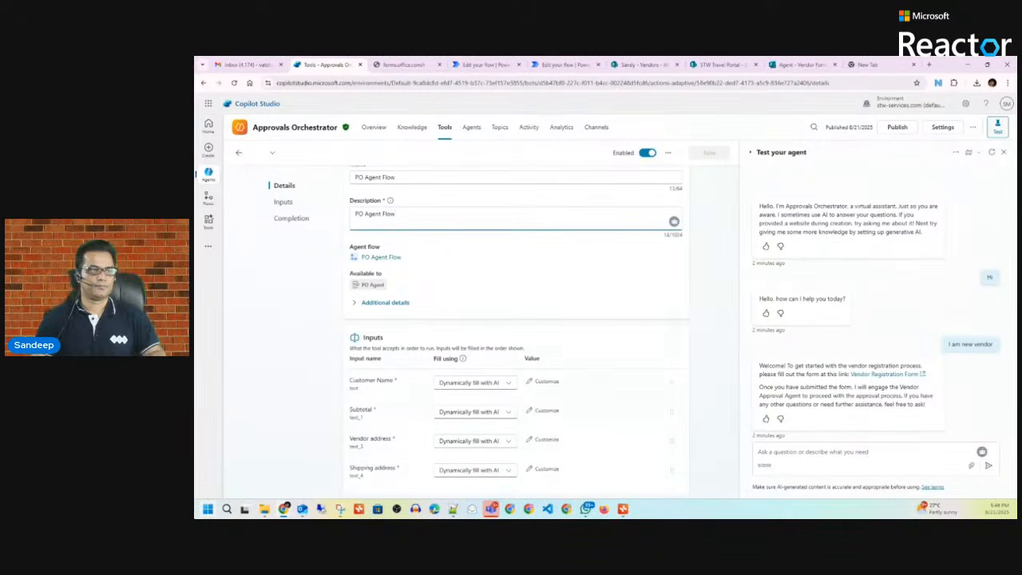
key("BackSpace")
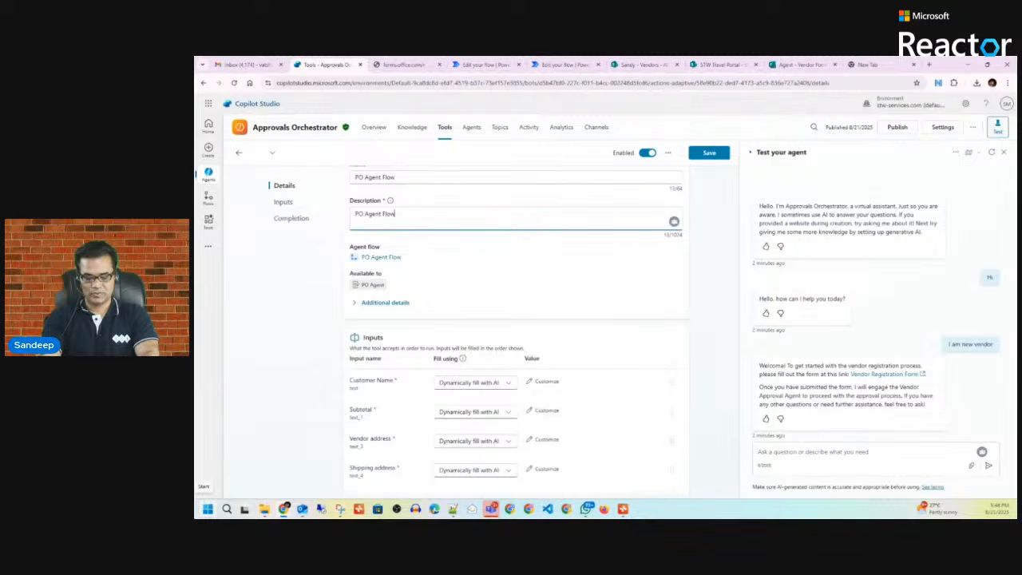
type("\"")
key("Left")
key("Left")
key("Left")
key("Left")
key("Left")
key("Left")
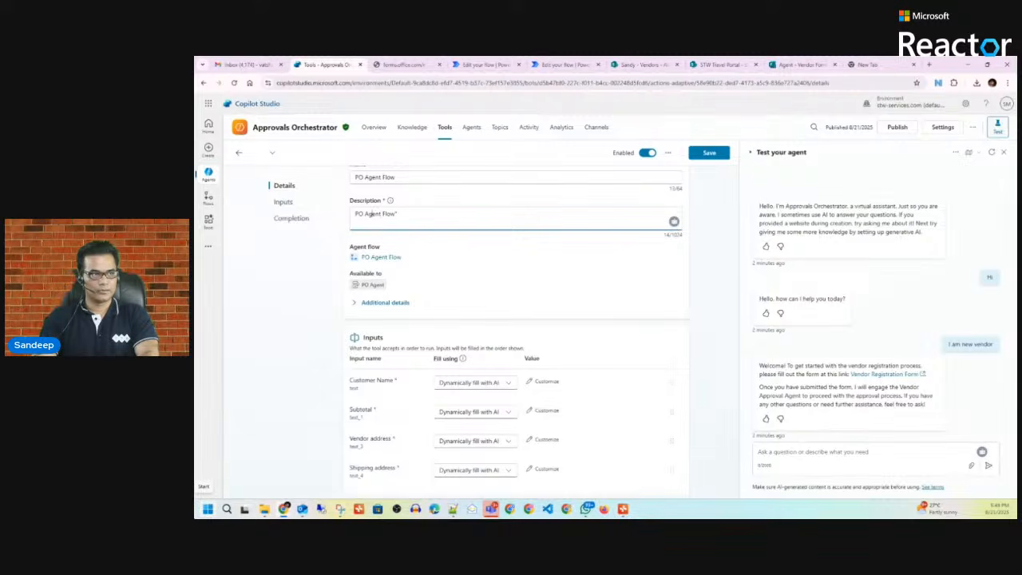
left_click(356, 213)
type("\"")
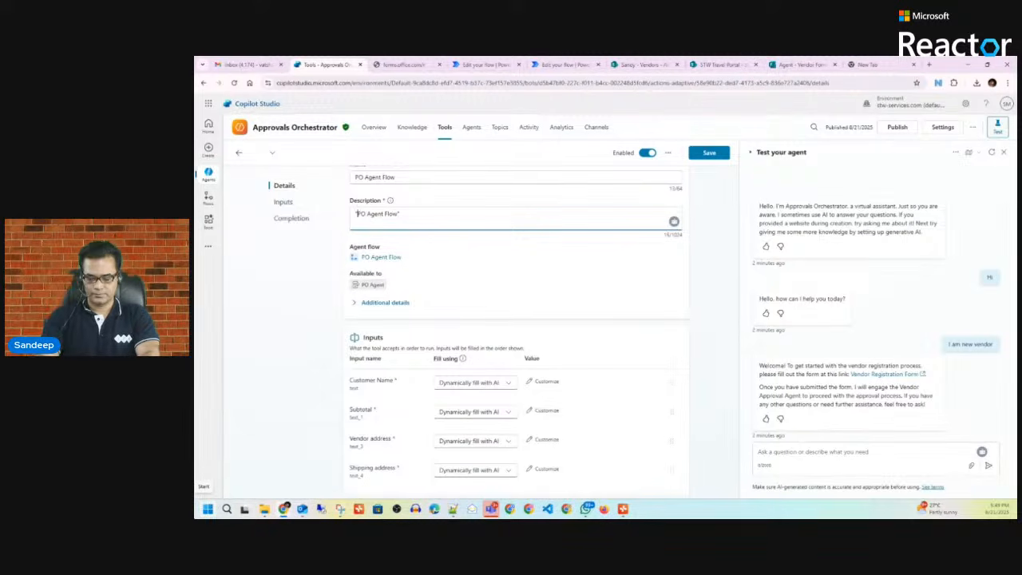
key("Right")
key("Right")
key("Right")
key("Right")
key("Right")
key("Right")
key("Right")
key("Right")
key("Right")
key("Right")
key("Right")
key("Right")
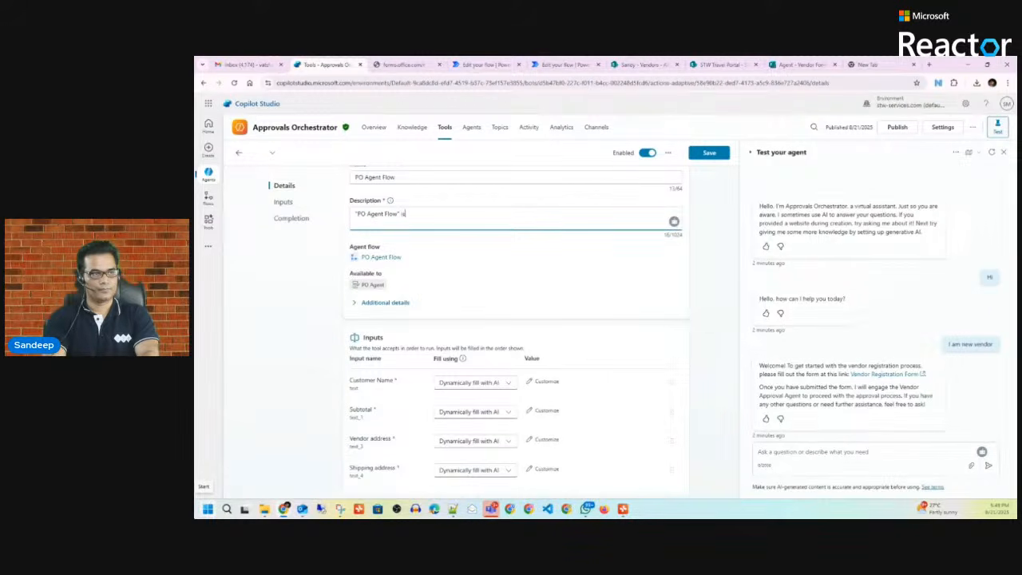
type("is")
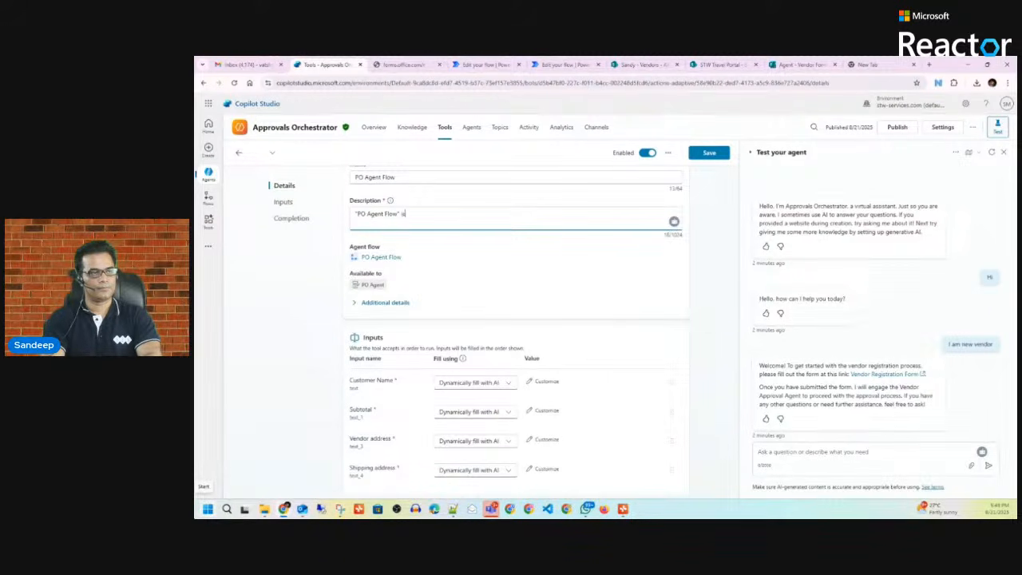
key("BackSpace")
key("BackSpace")
type("tool is")
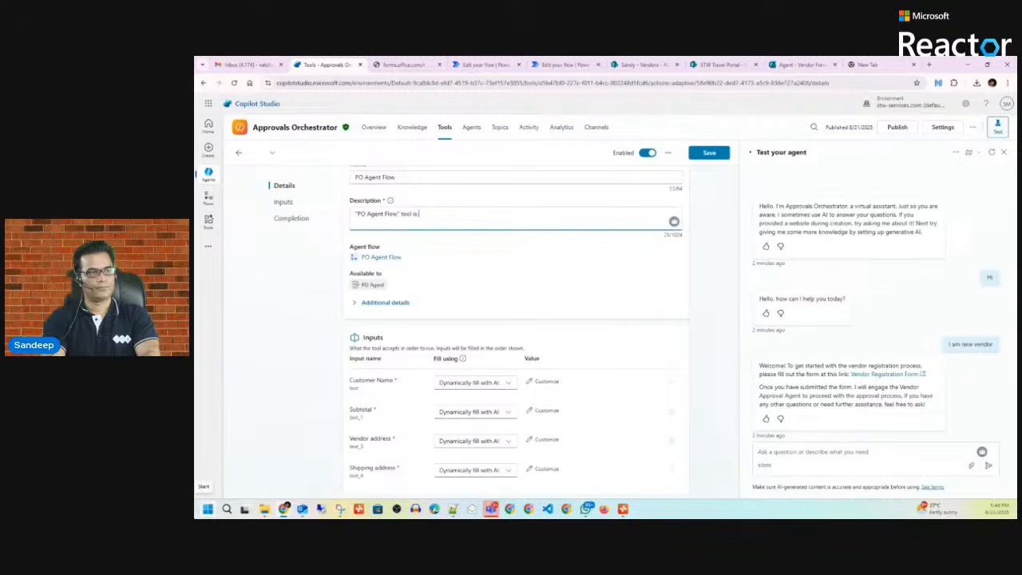
type(" for")
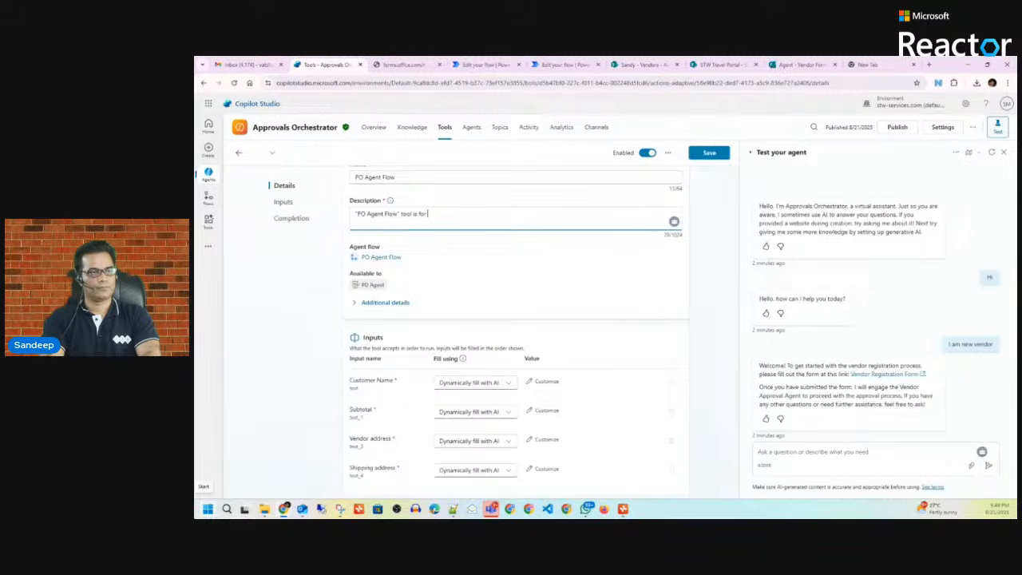
type(" appro")
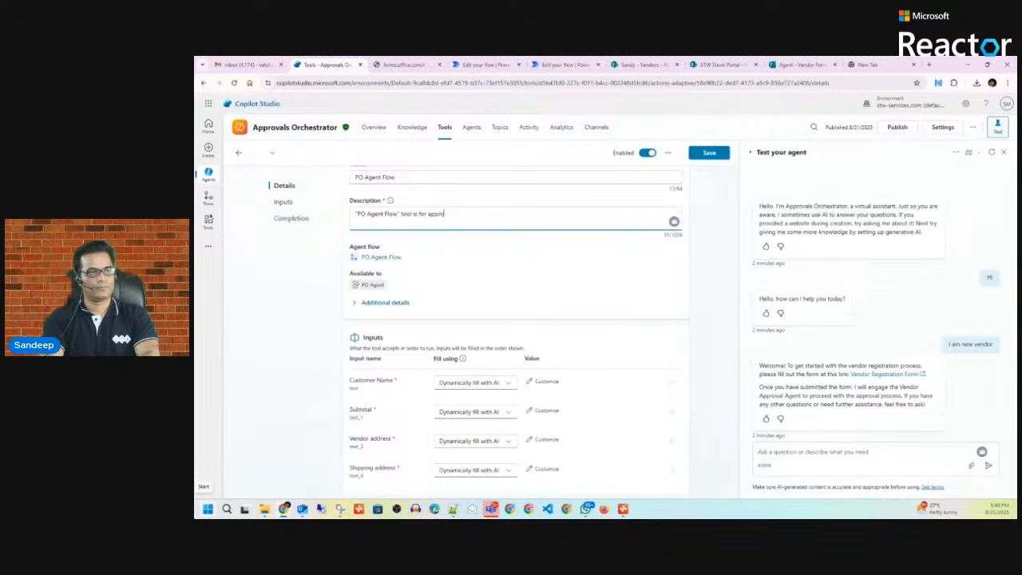
type("val pr")
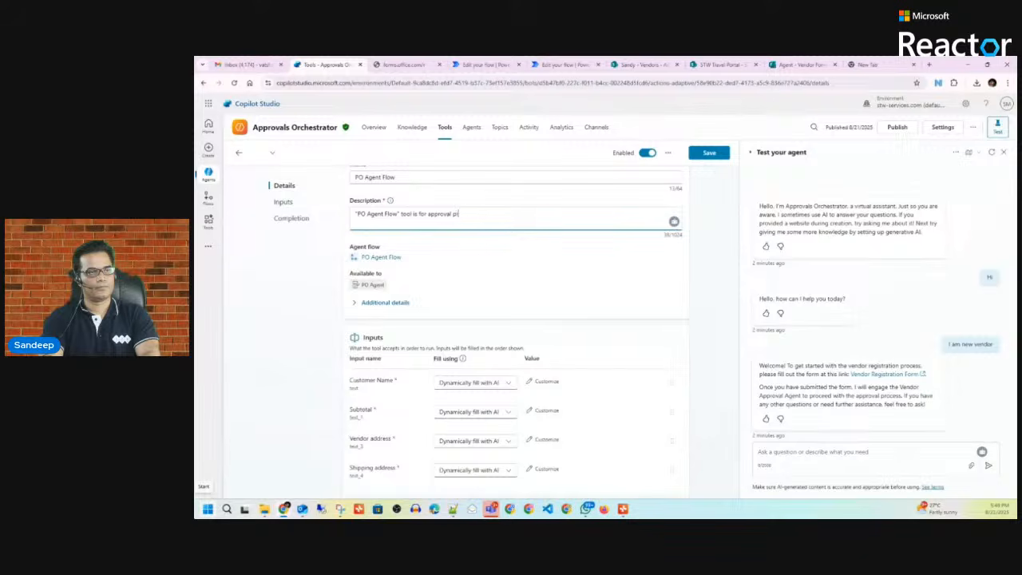
type("ocess f")
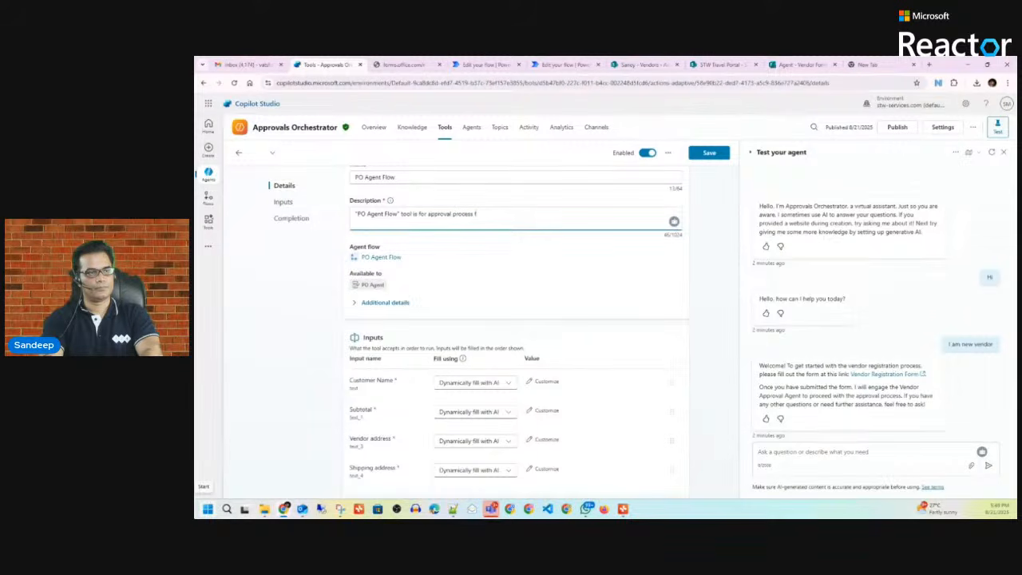
type("low.")
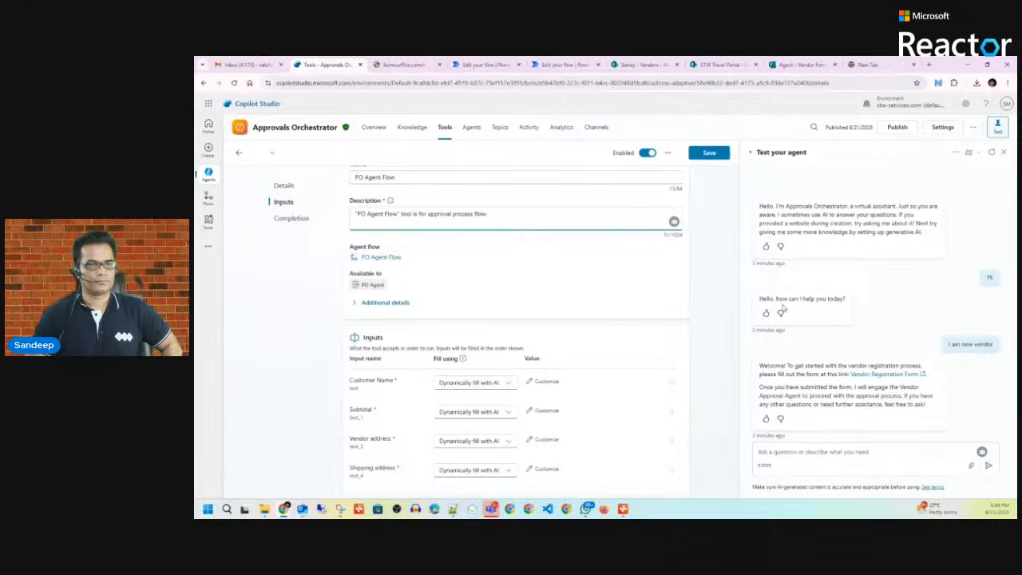
Step: Save the PO Agent Flow tool and scroll through its settings
left_click(709, 152)
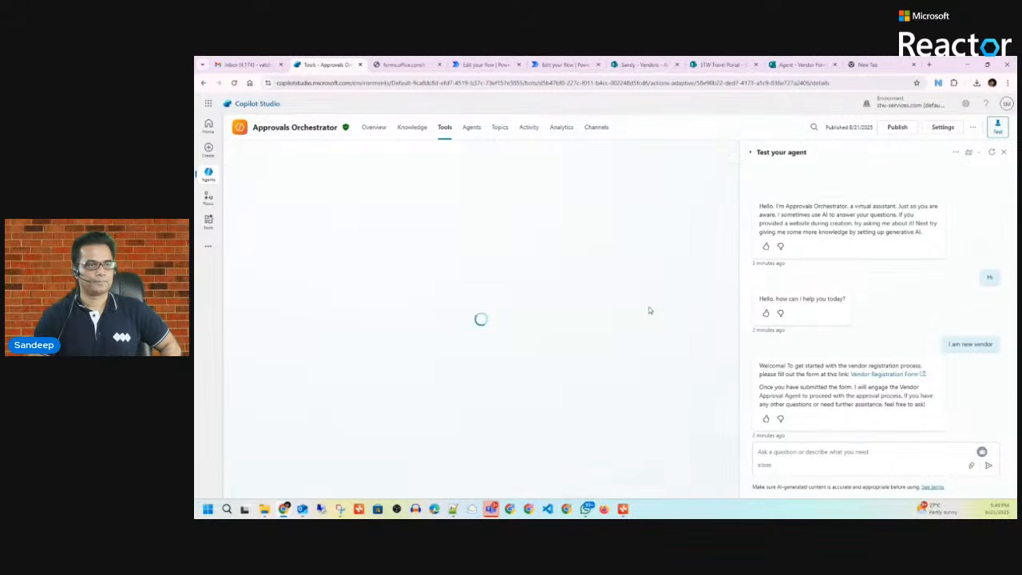
scroll(651, 304, "down", 2)
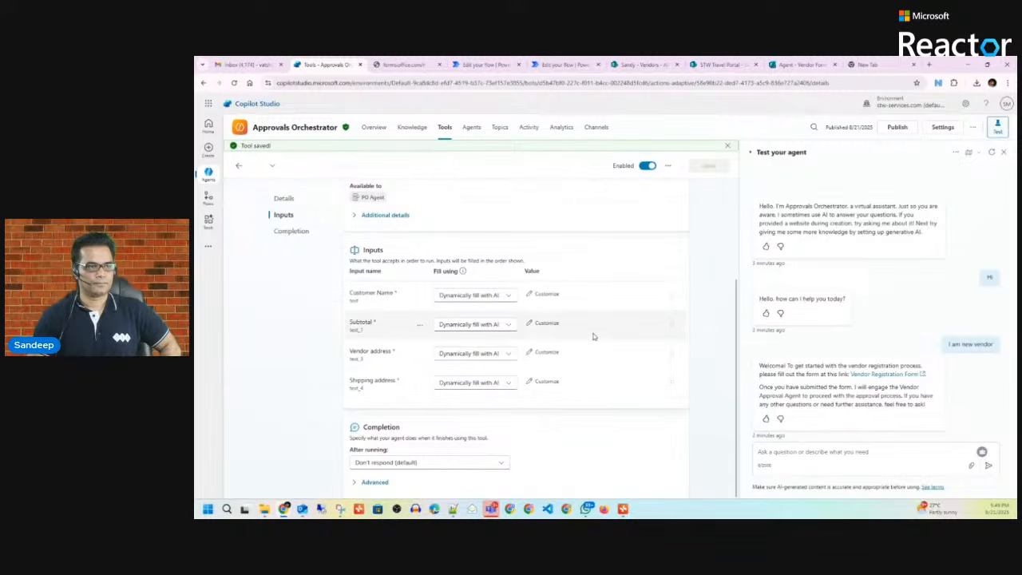
scroll(412, 317, "up", 3)
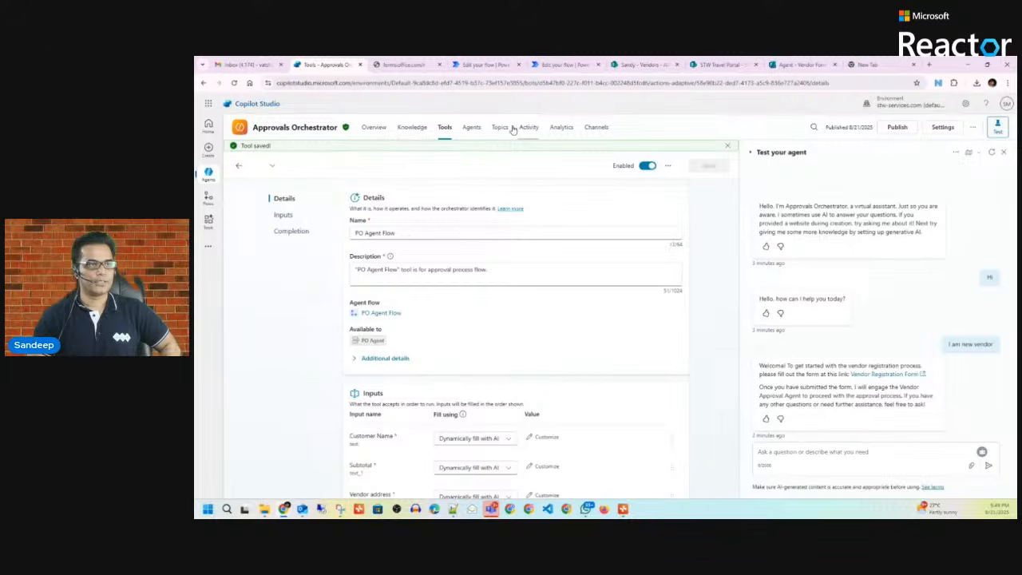
Step: Open PO Agent from the Agents list and check PO Agent Flow is listed under Tools
left_click(474, 128)
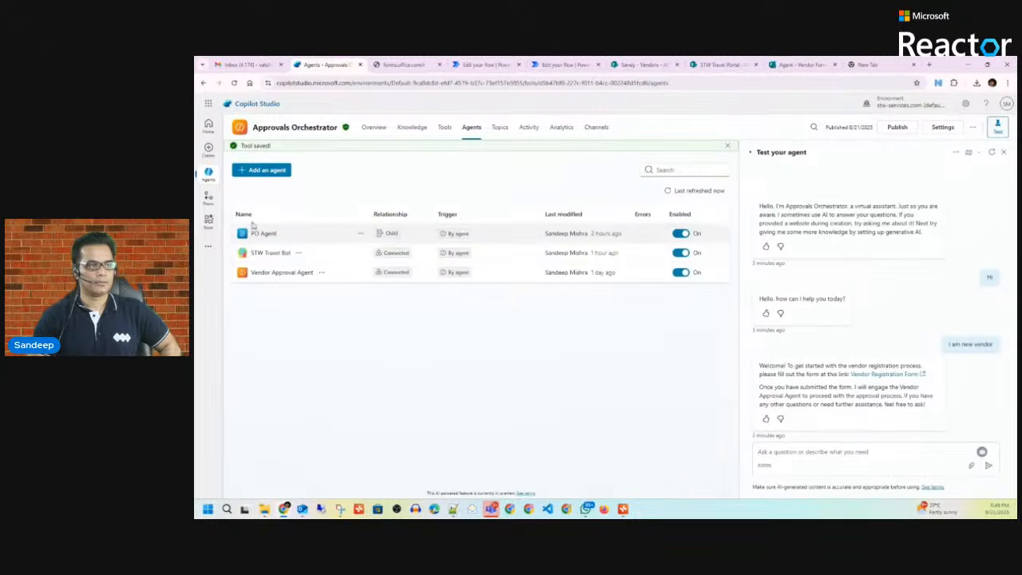
left_click(269, 225)
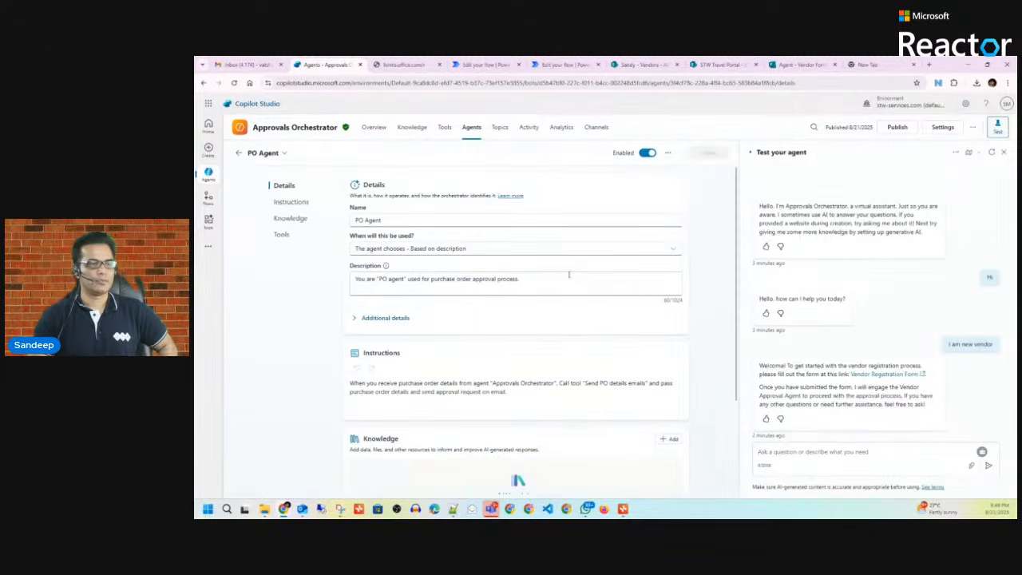
scroll(519, 320, "down", 2)
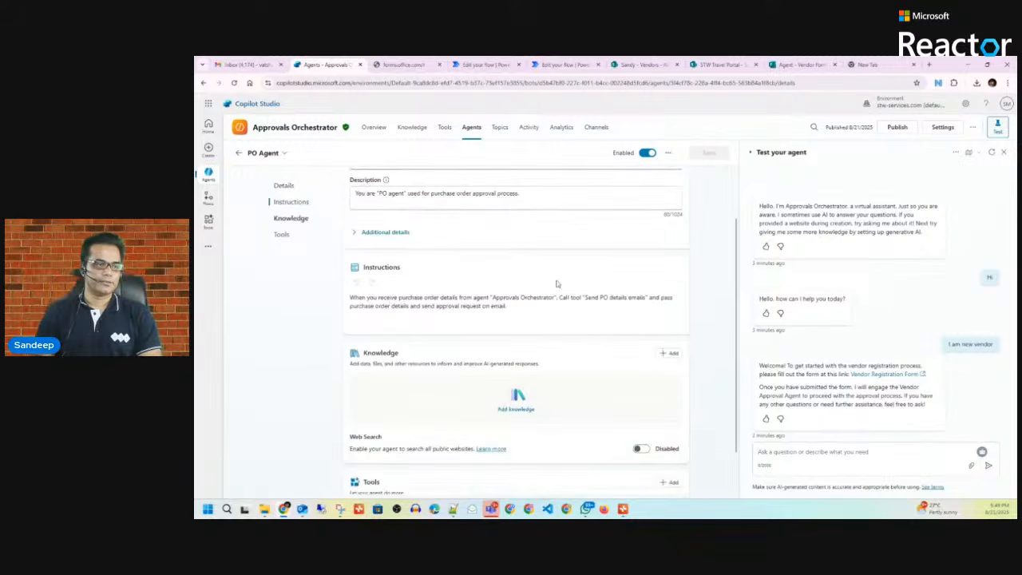
scroll(475, 356, "down", 1)
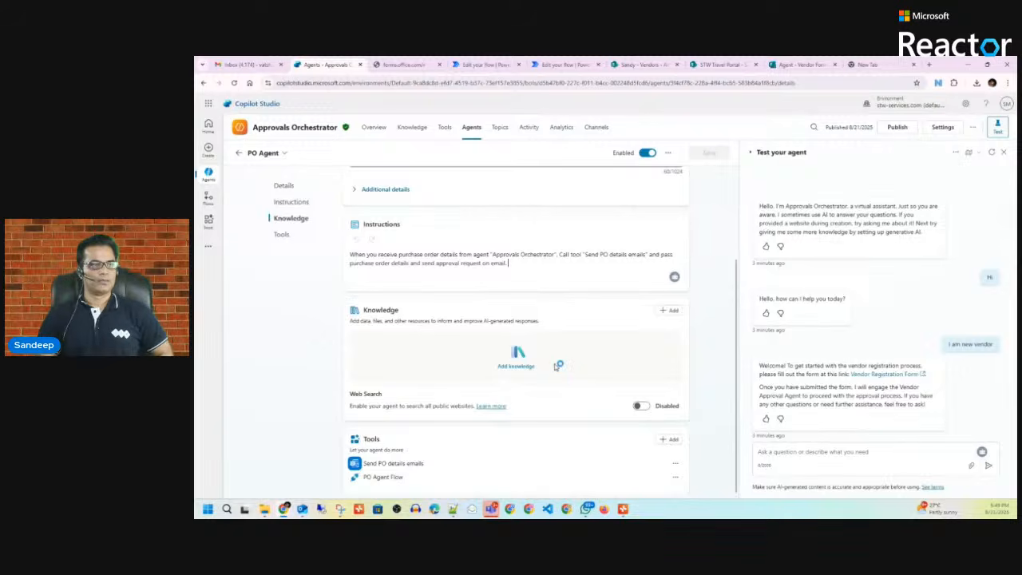
scroll(559, 366, "up", 3)
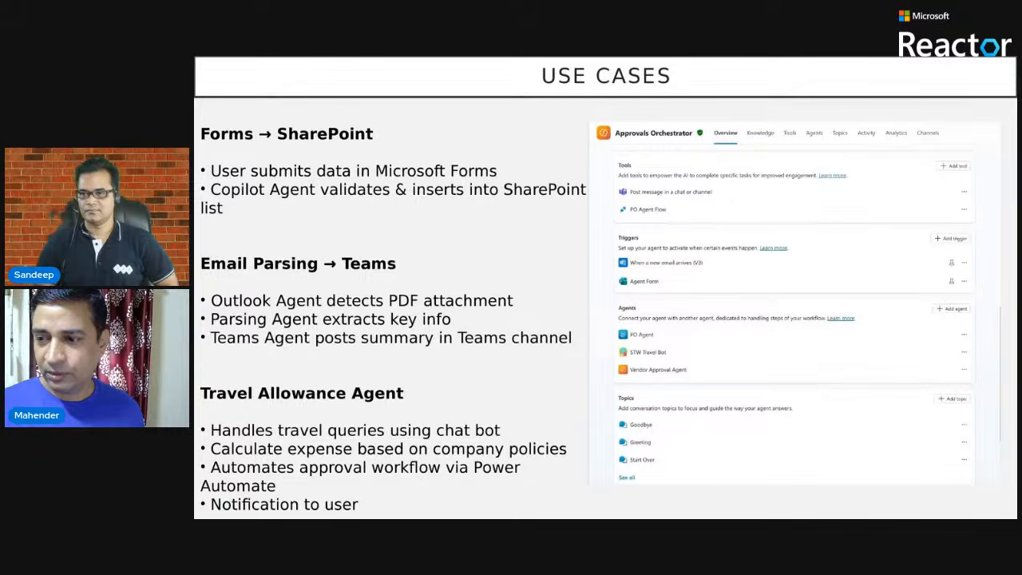
Step: Move from the Use Cases slide to the What Is Multi-Agent Orchestration slide
key("Right")
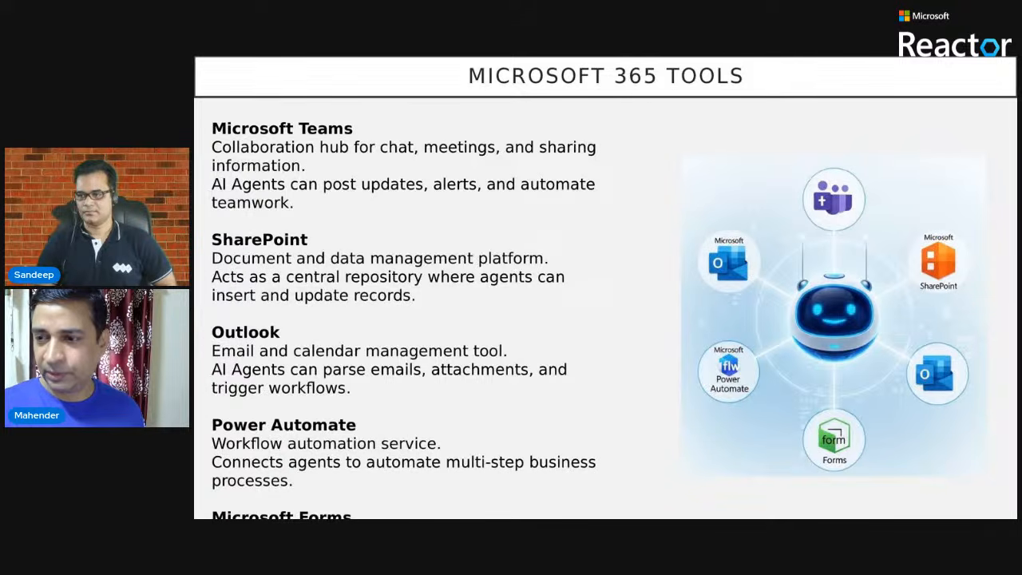
key("Left")
key("Left")
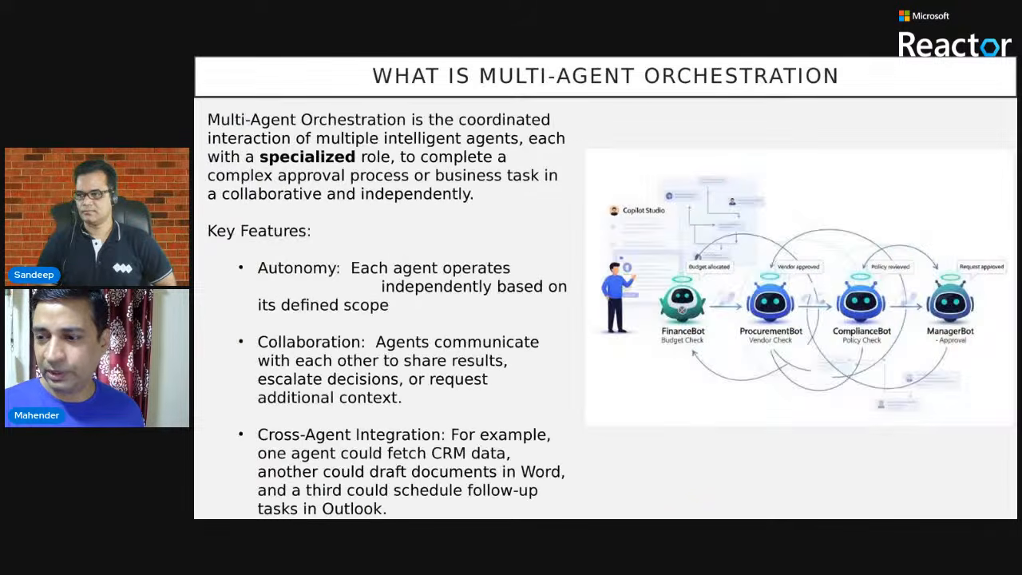